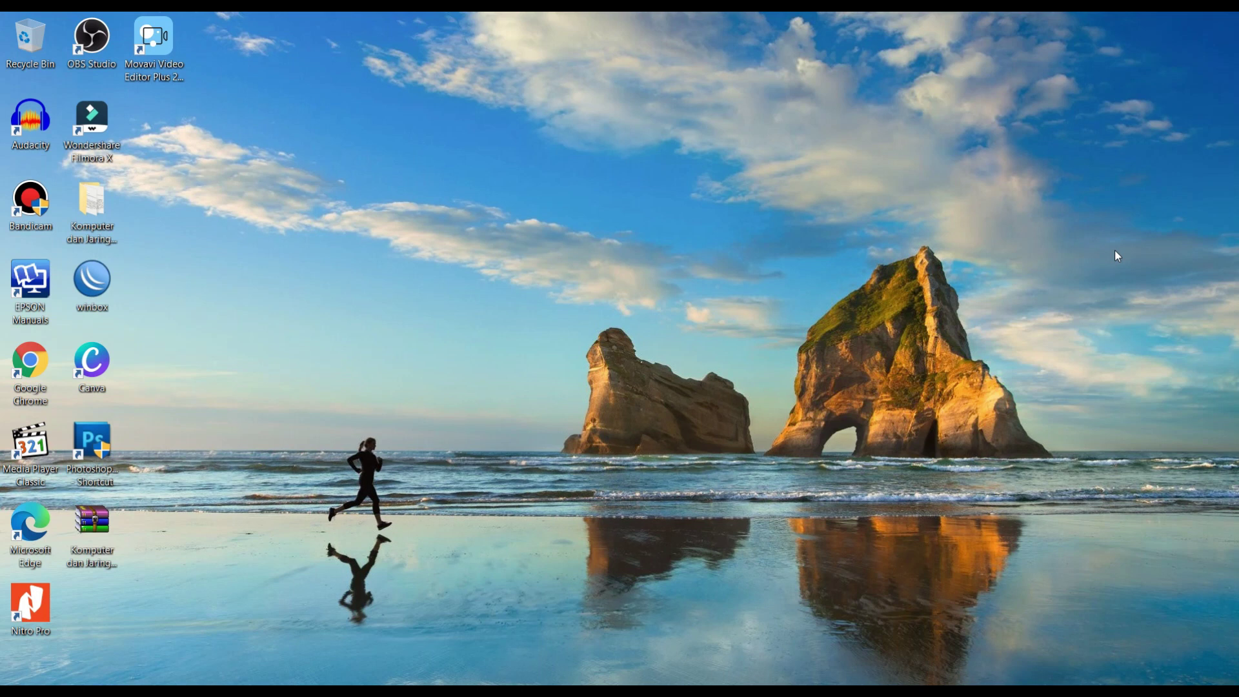
- Search for Excel 2013, open it with a blank workbook and close it again
key(super)
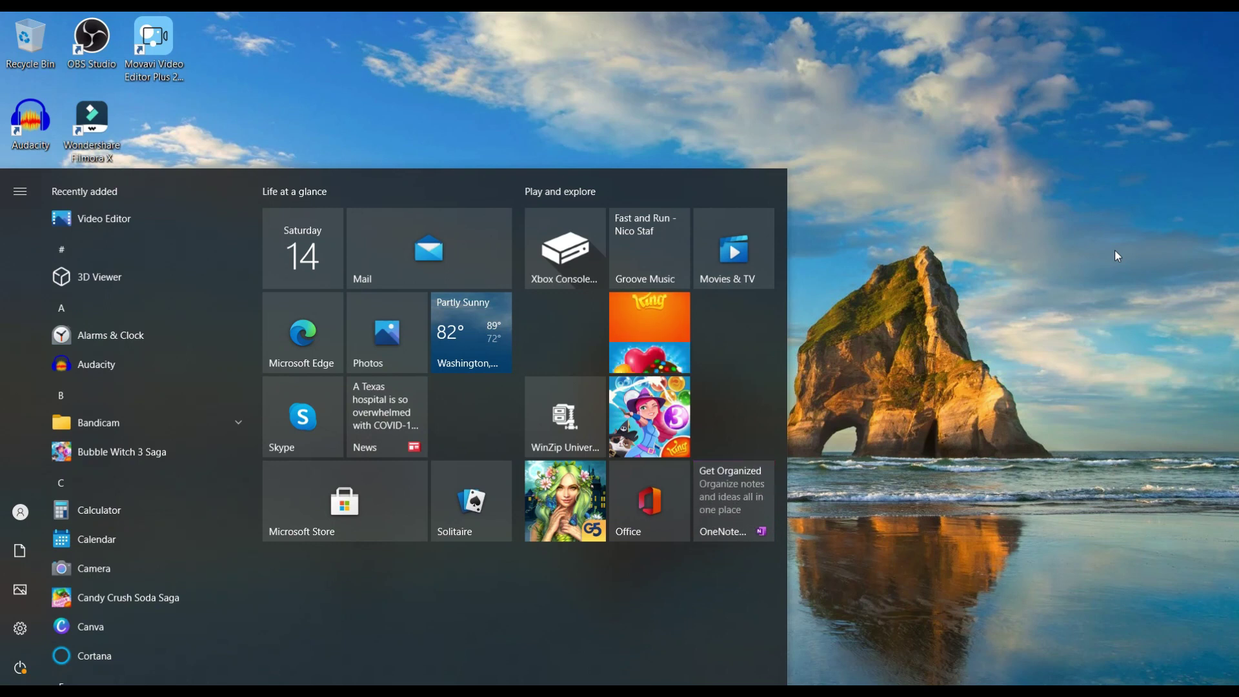
text(excel)
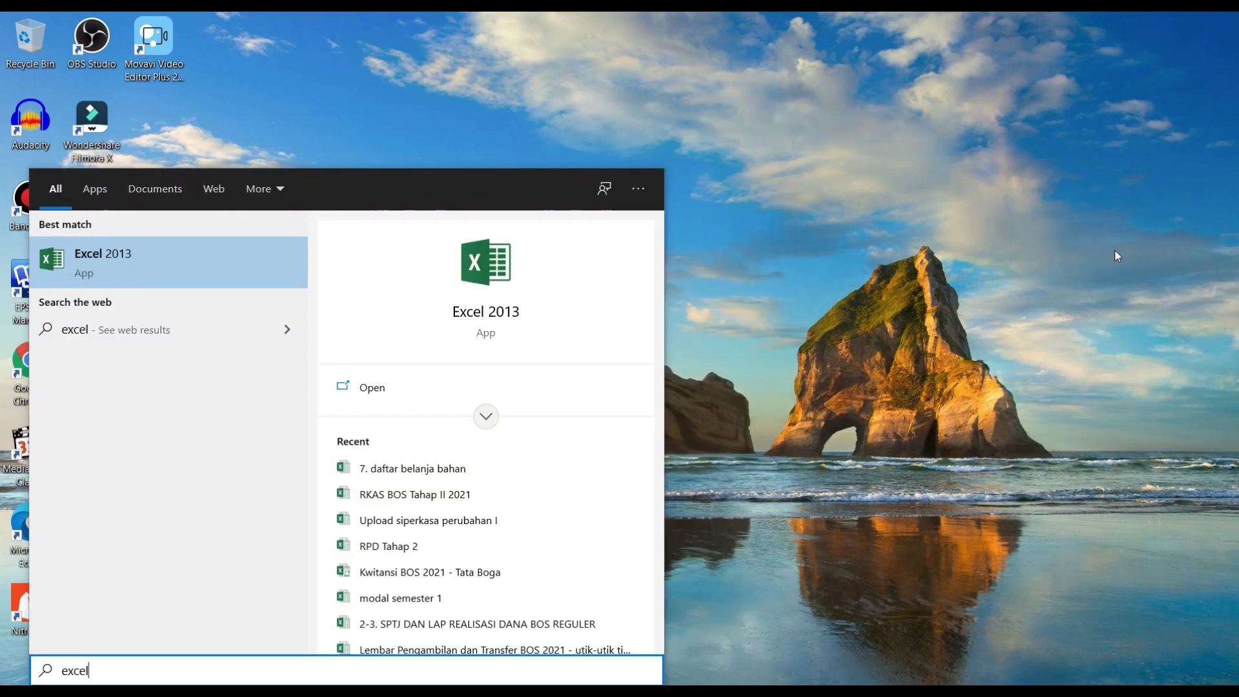
click(208, 259)
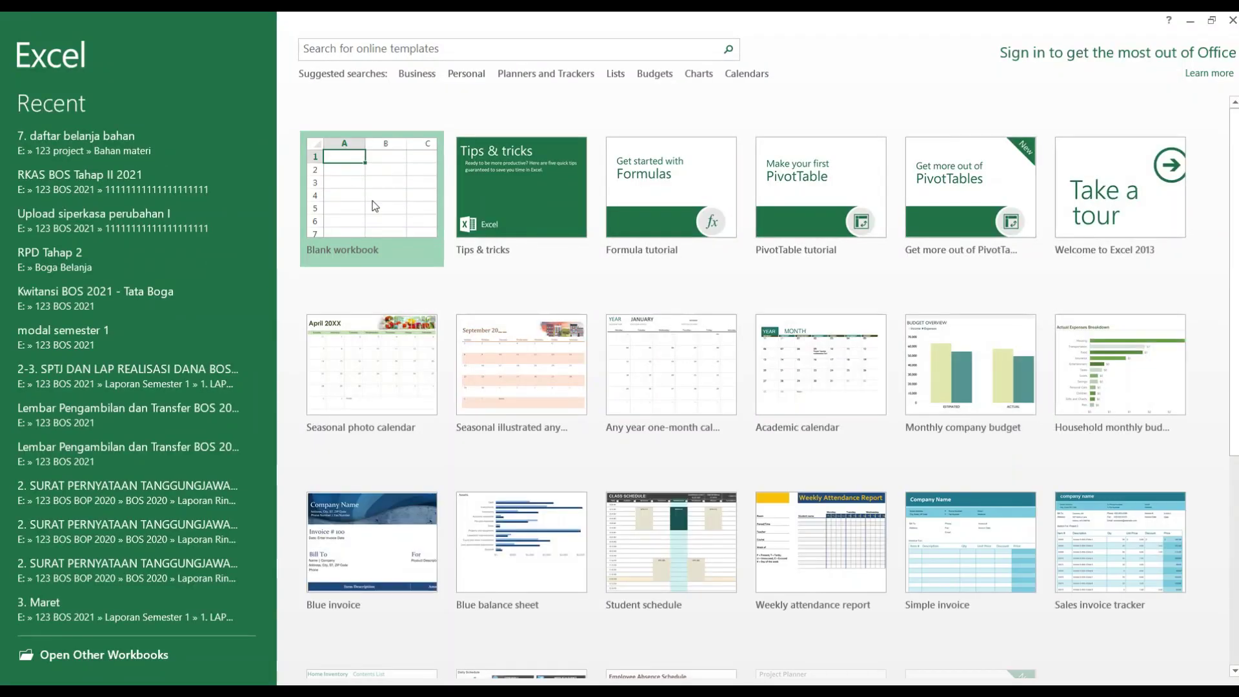
click(372, 202)
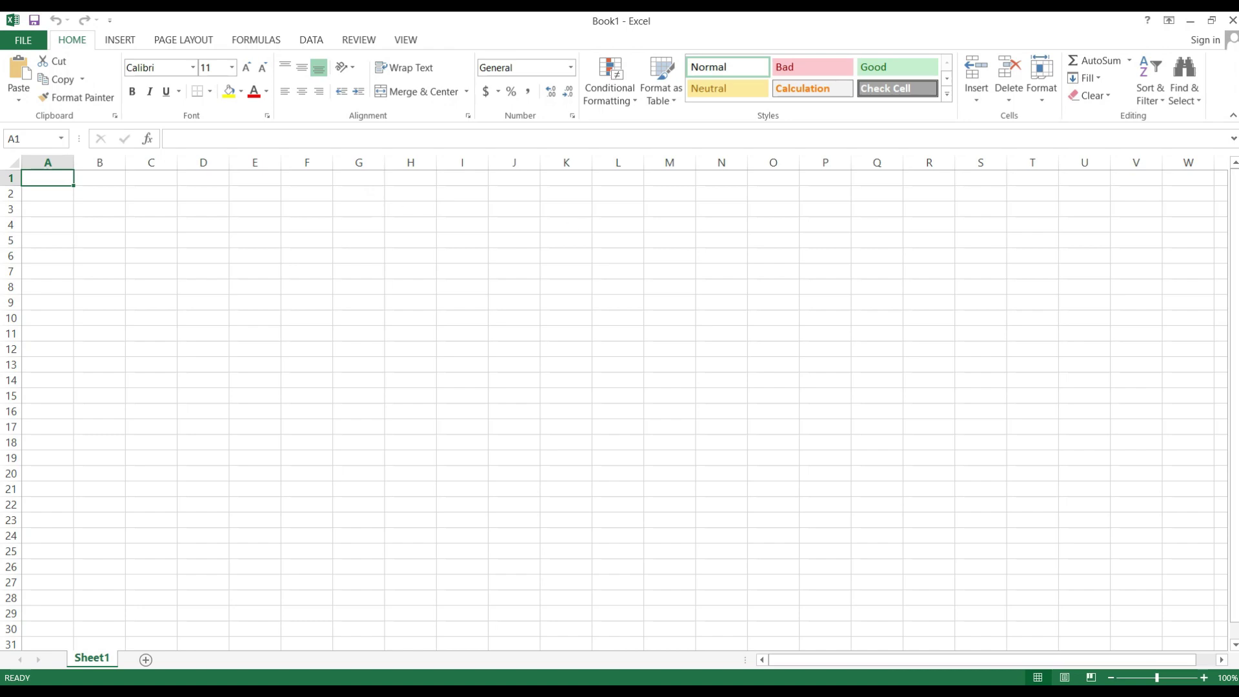
click(1232, 21)
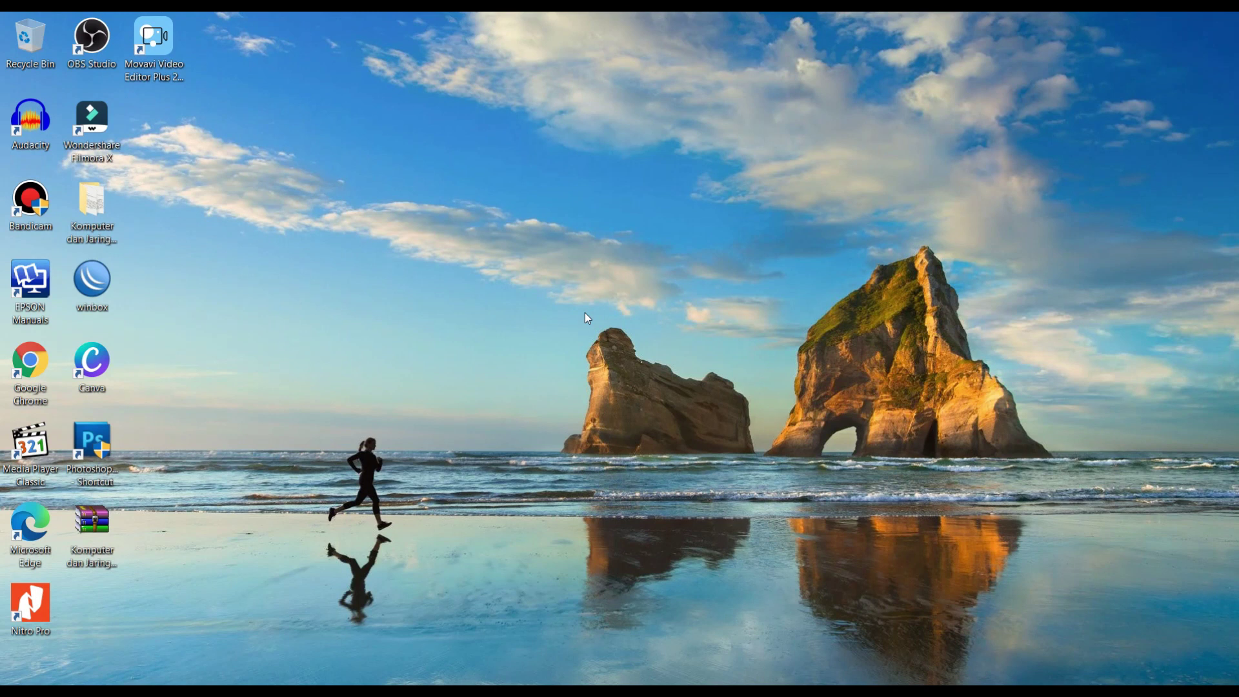
- Launch Excel through the Windows Run command "excel" and create a blank workbook
key(super+r)
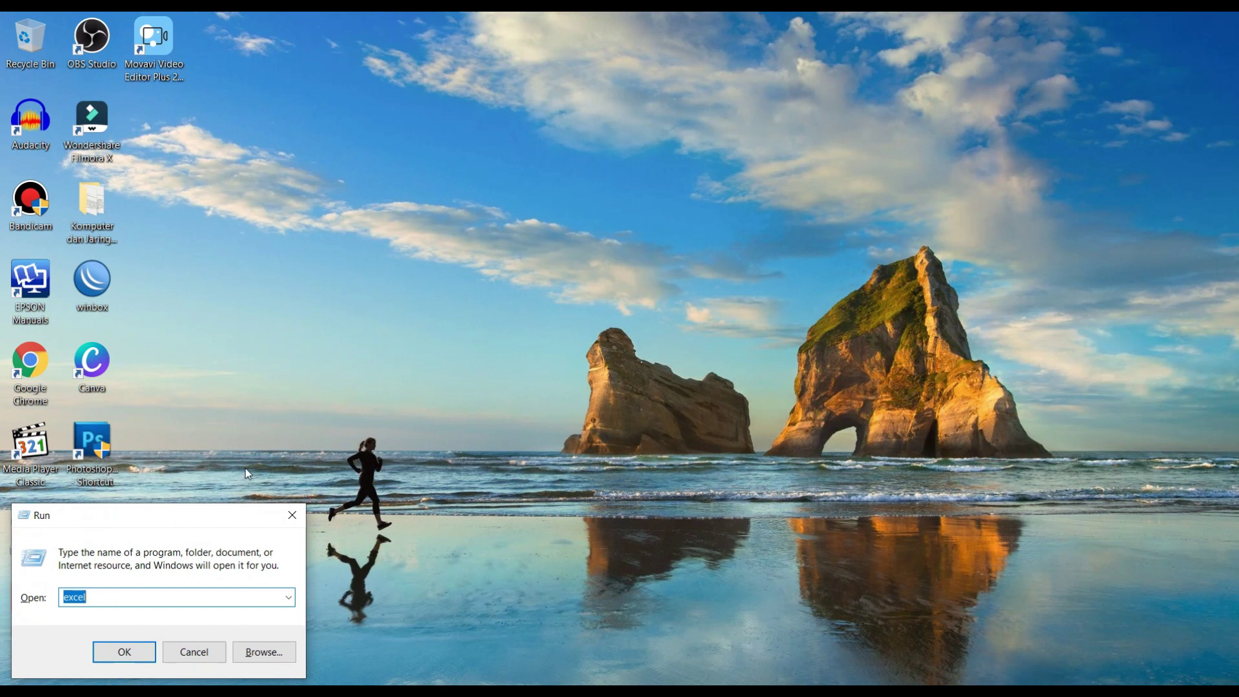
key(Return)
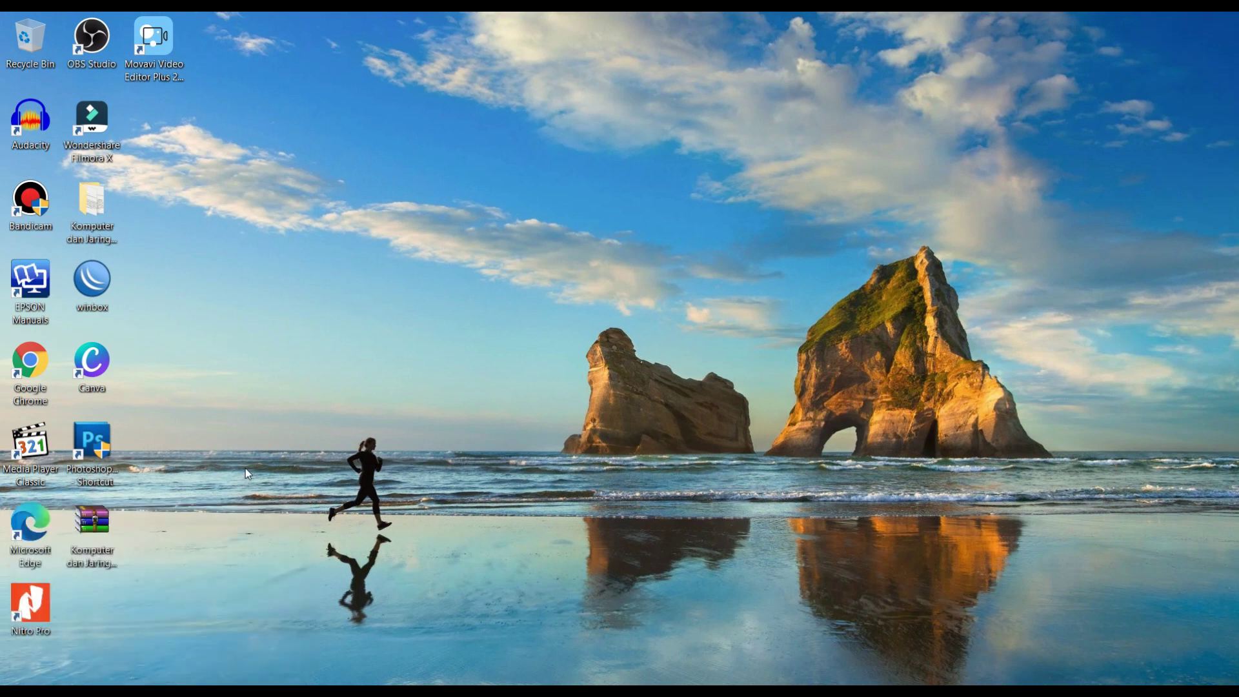
key(super+r)
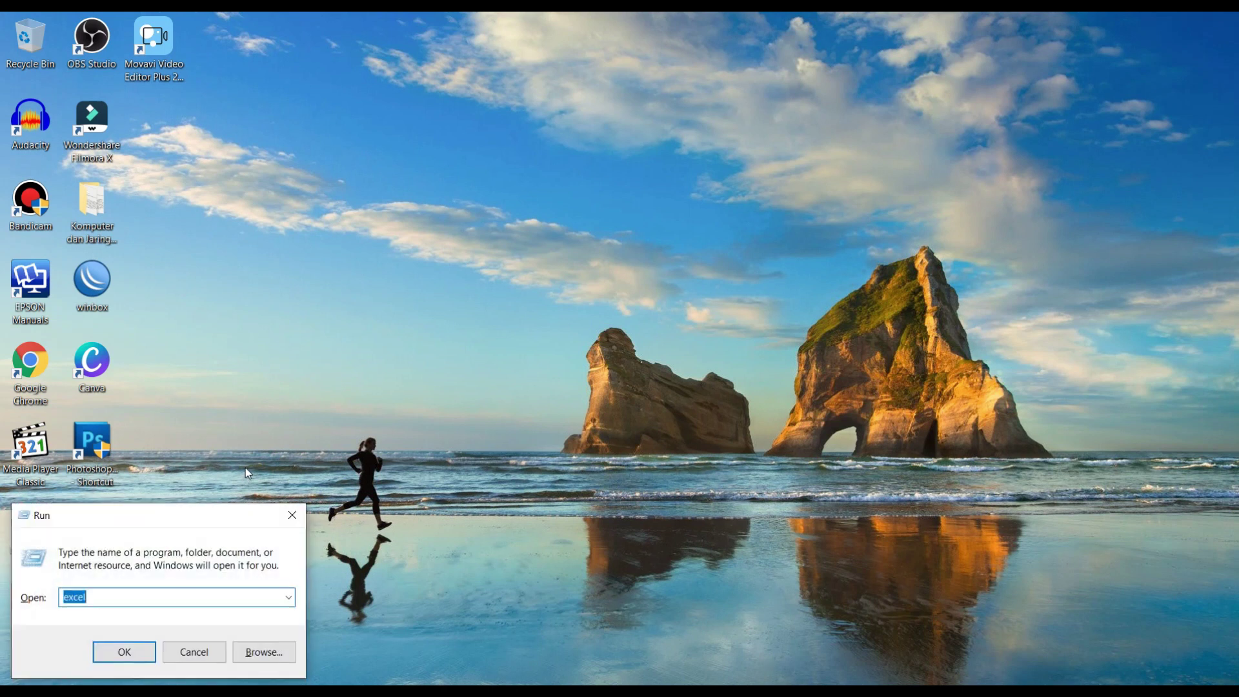
click(127, 654)
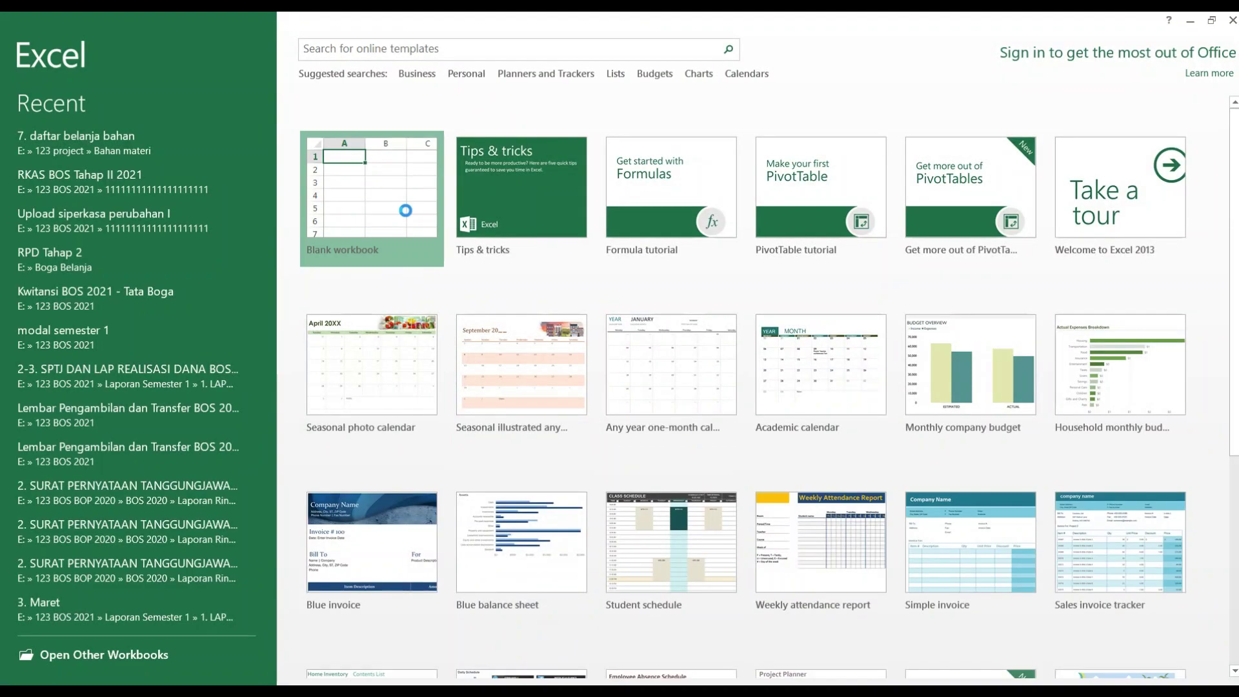
click(403, 206)
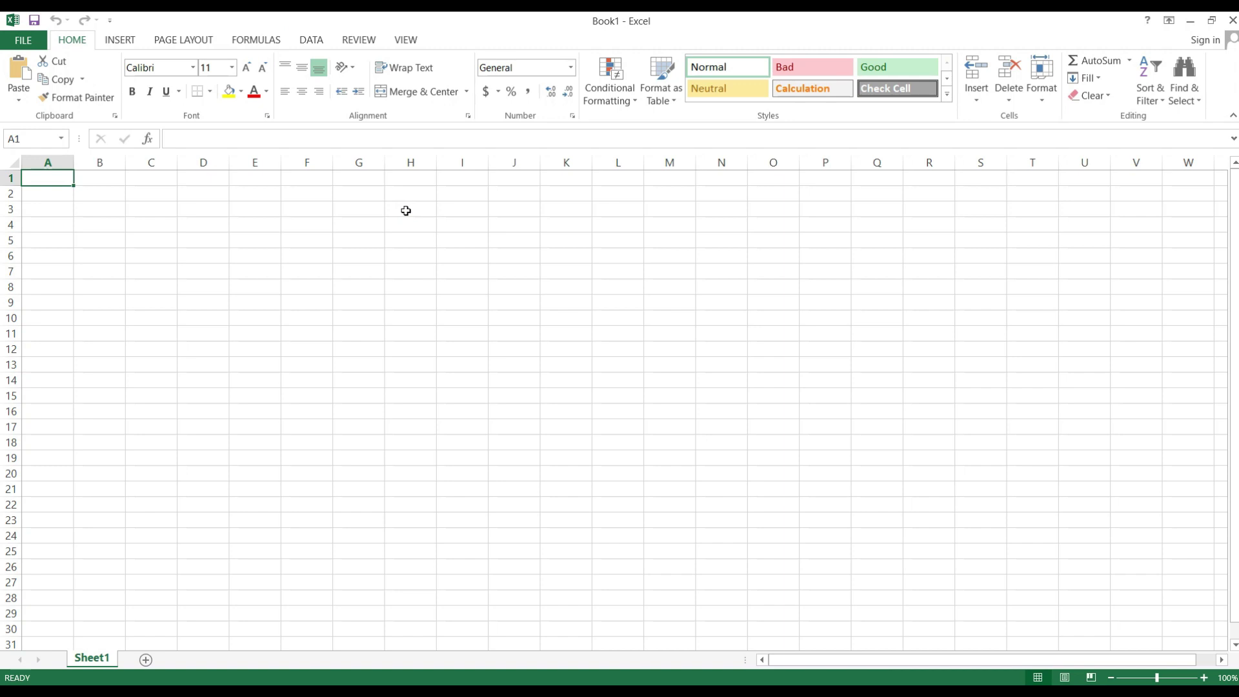
ctrl+scroll(677, 450, up, 1)
ctrl+scroll(677, 449, up, 3)
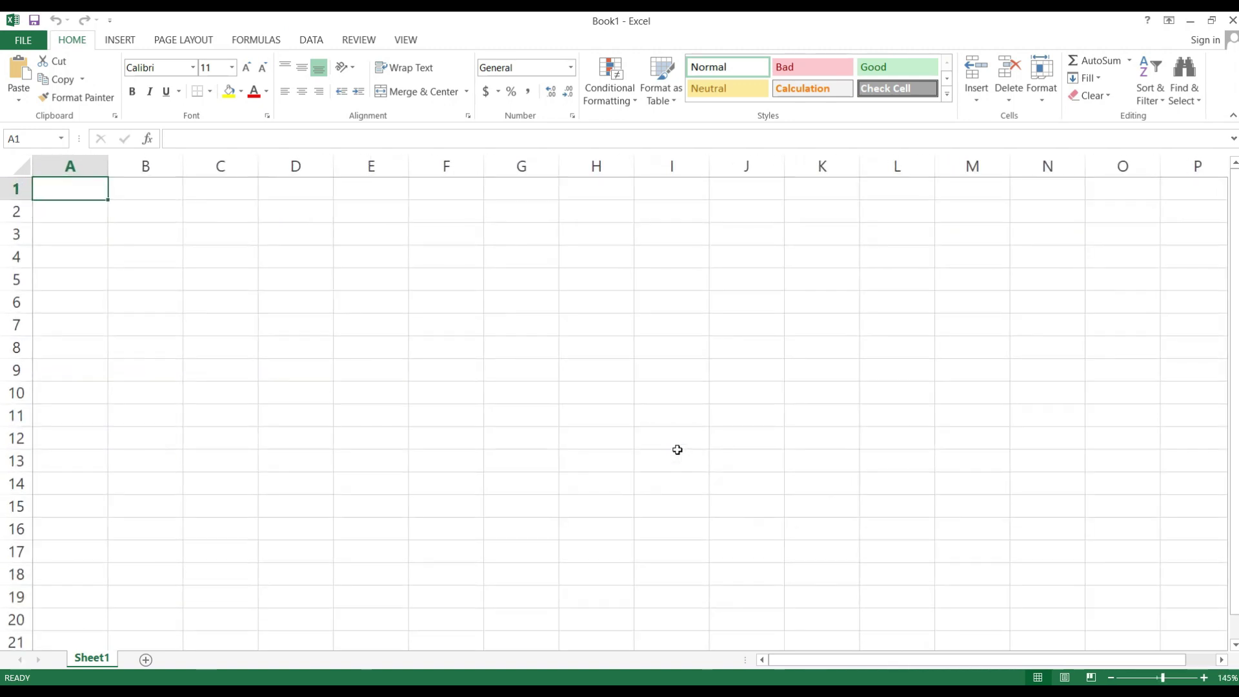
ctrl+scroll(677, 450, up, 3)
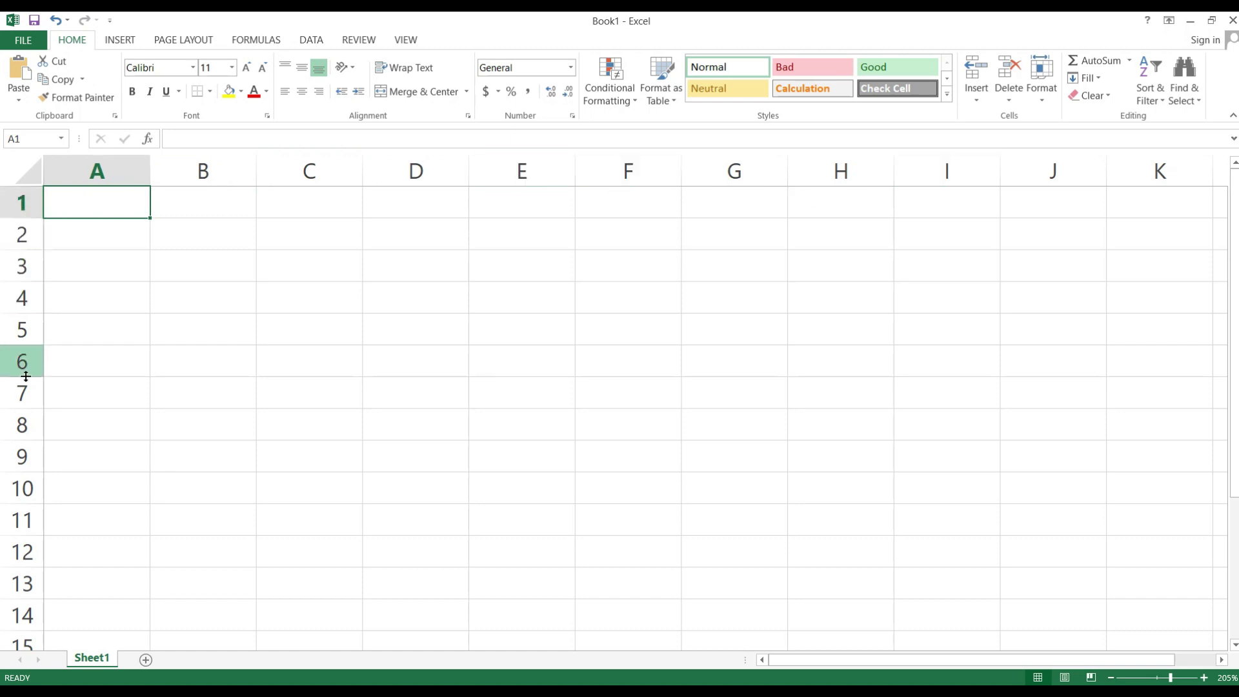
click(160, 236)
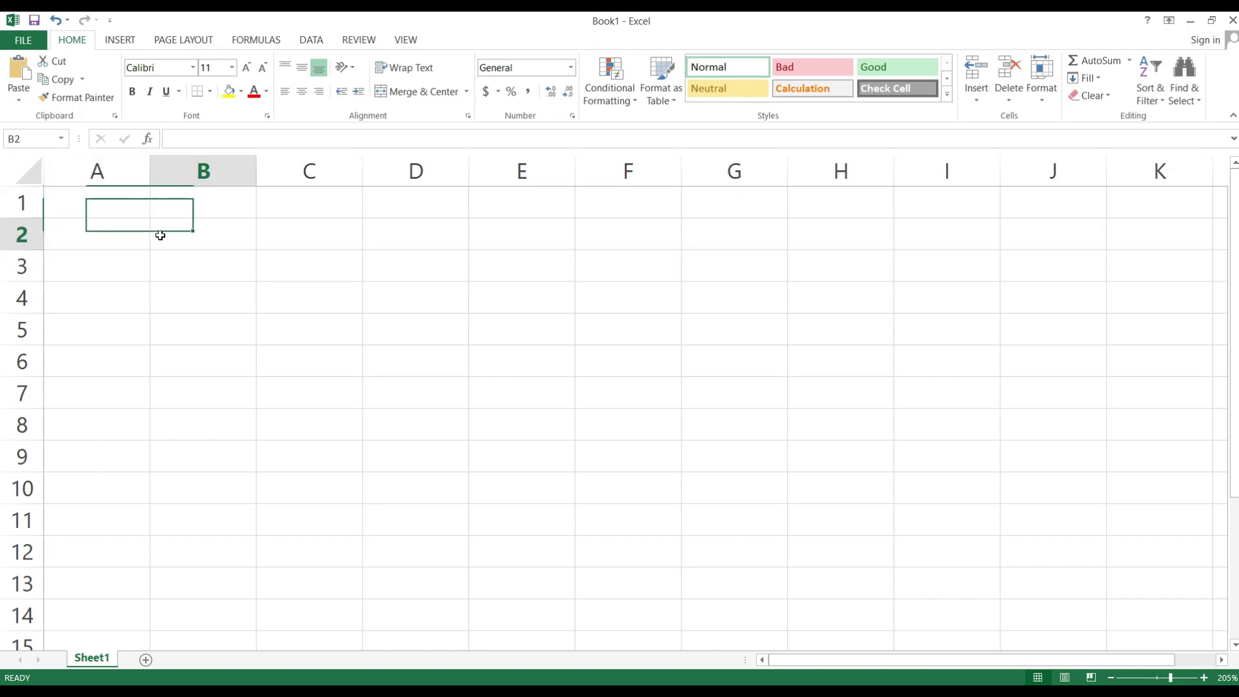
click(126, 212)
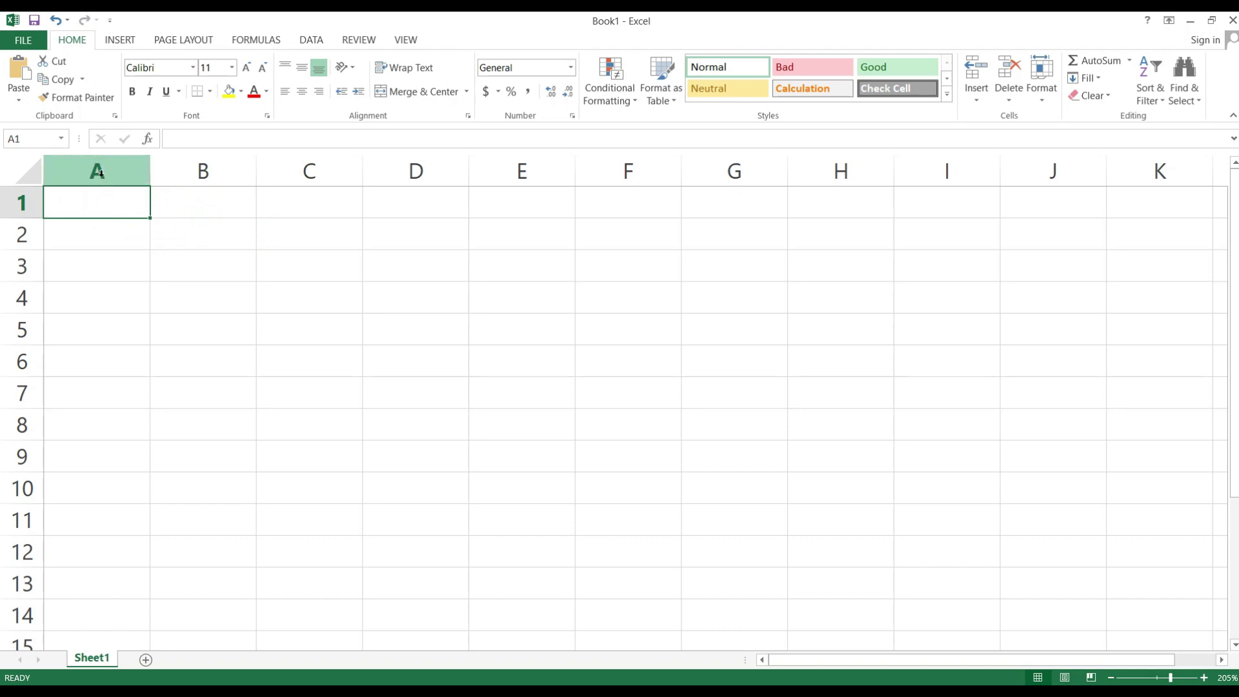
click(188, 191)
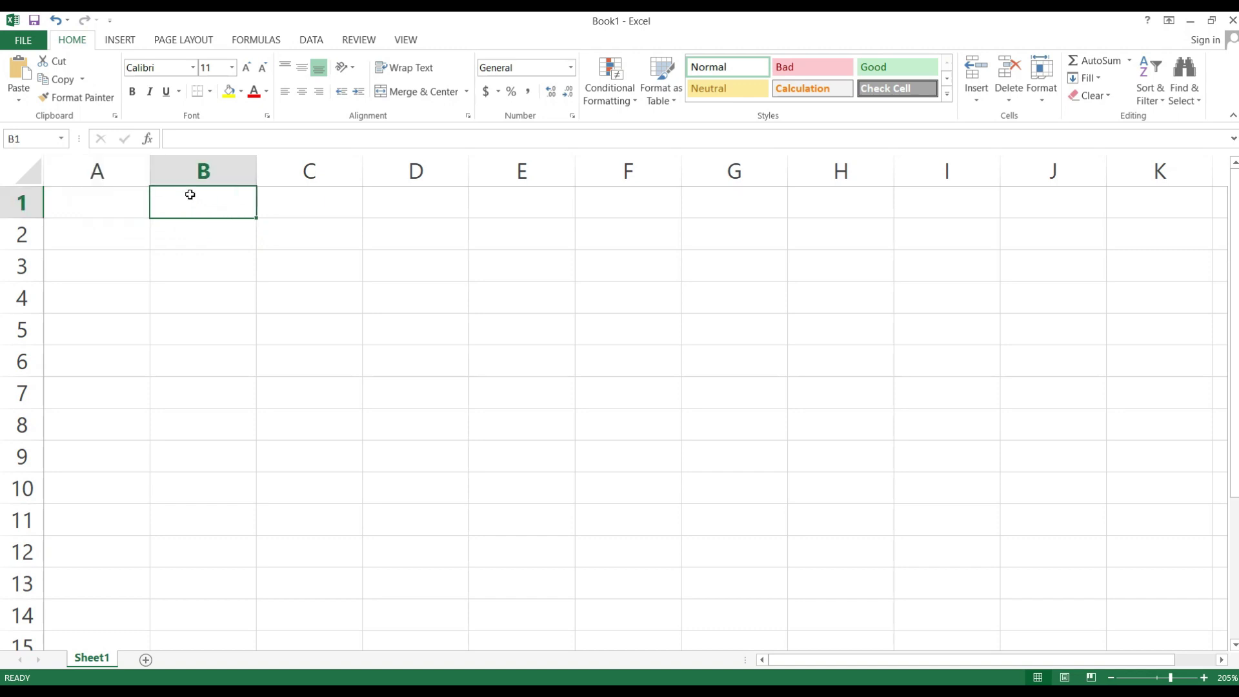
click(305, 289)
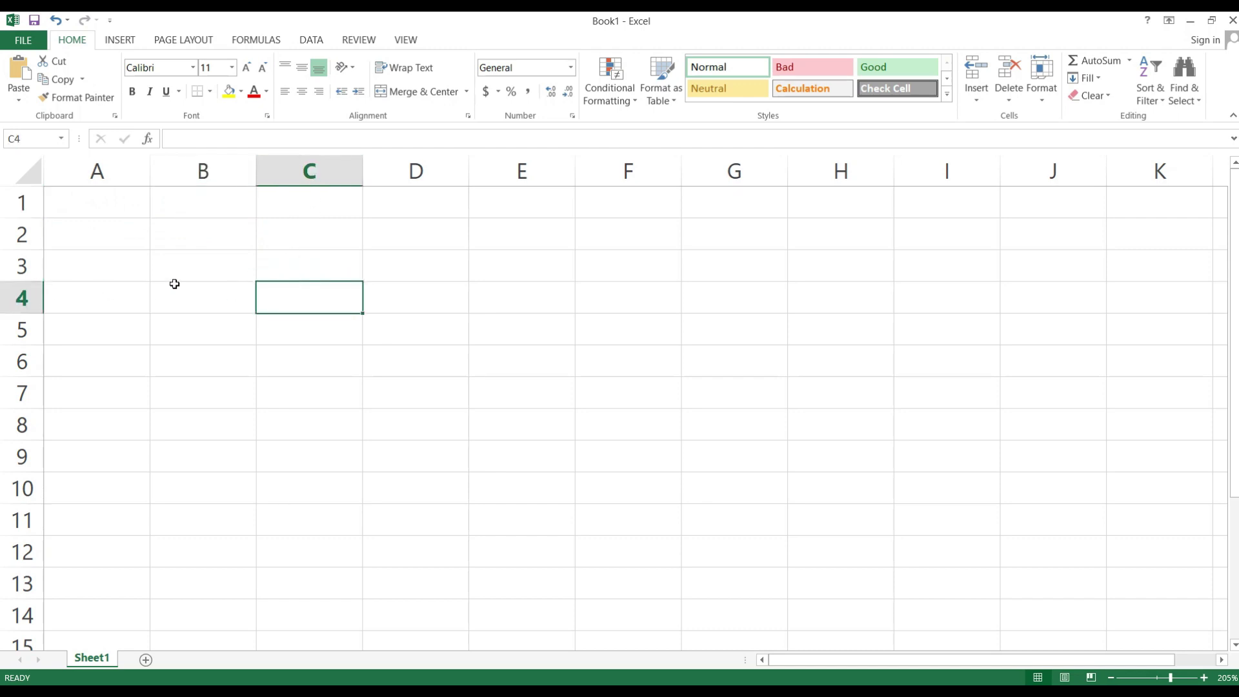
- Enter the title "TERTIB KERJA PRAKTIK TATA BOGA" in cell A1
click(93, 202)
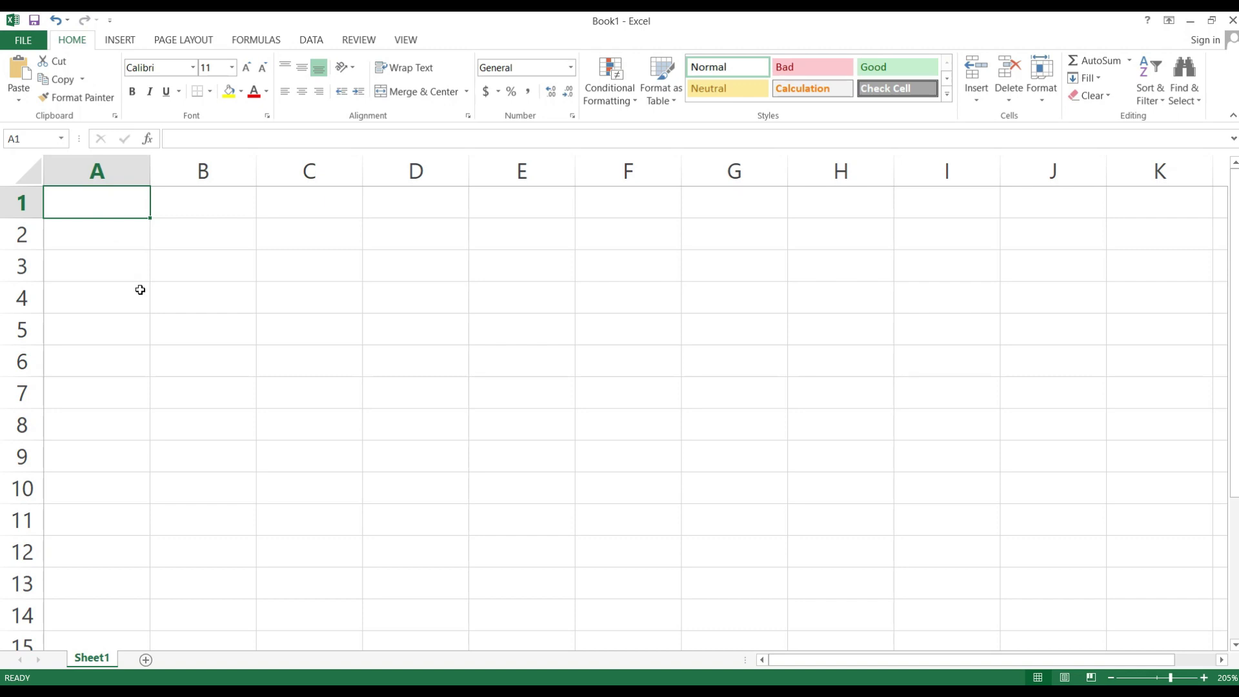
text(TERTIB)
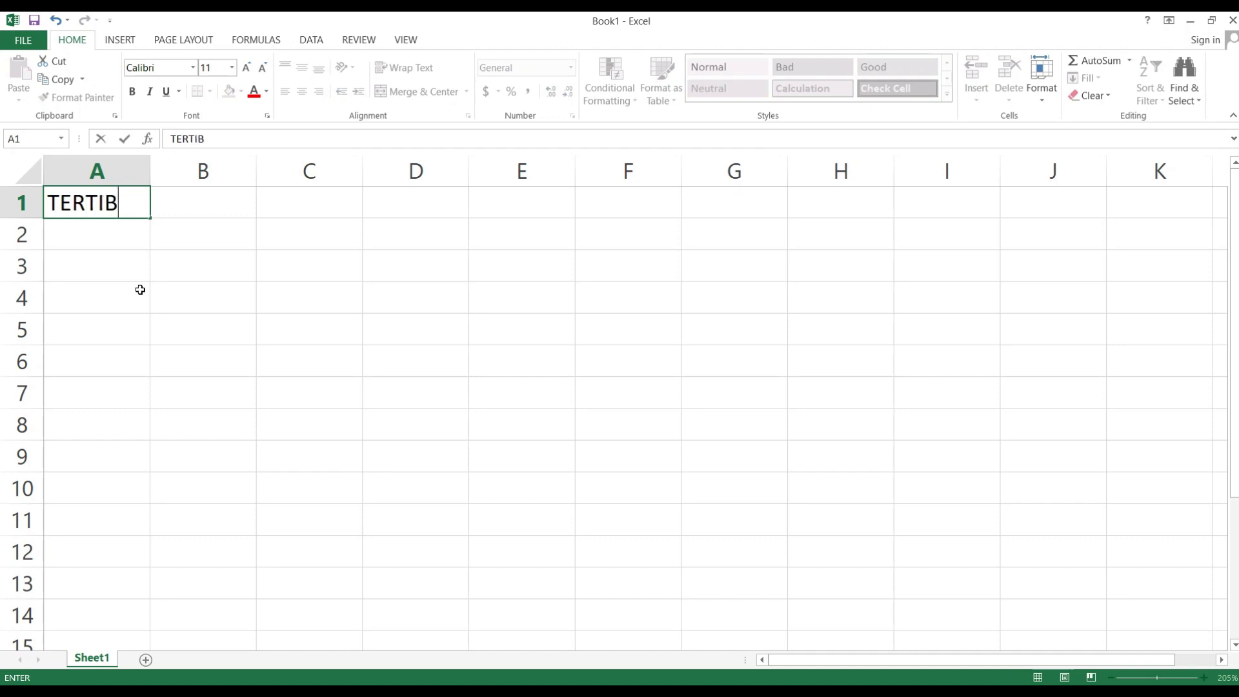
text( KERJ)
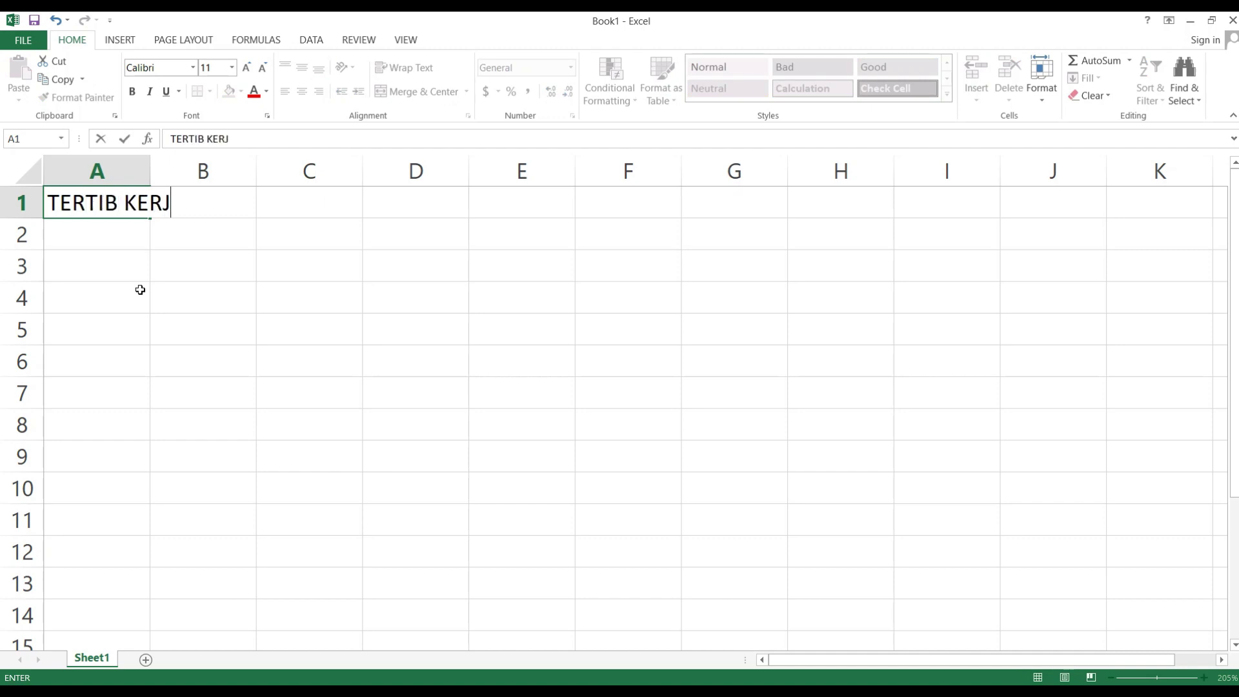
text(A PRAK)
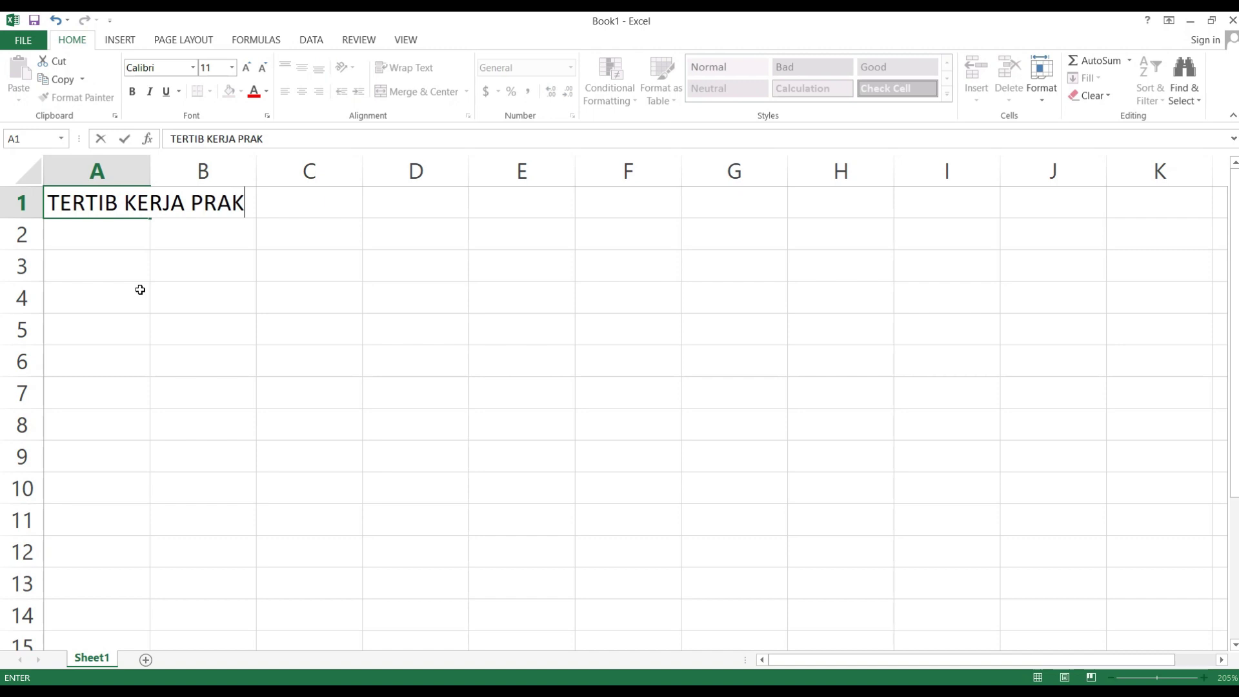
text(TIK TATA BOGA)
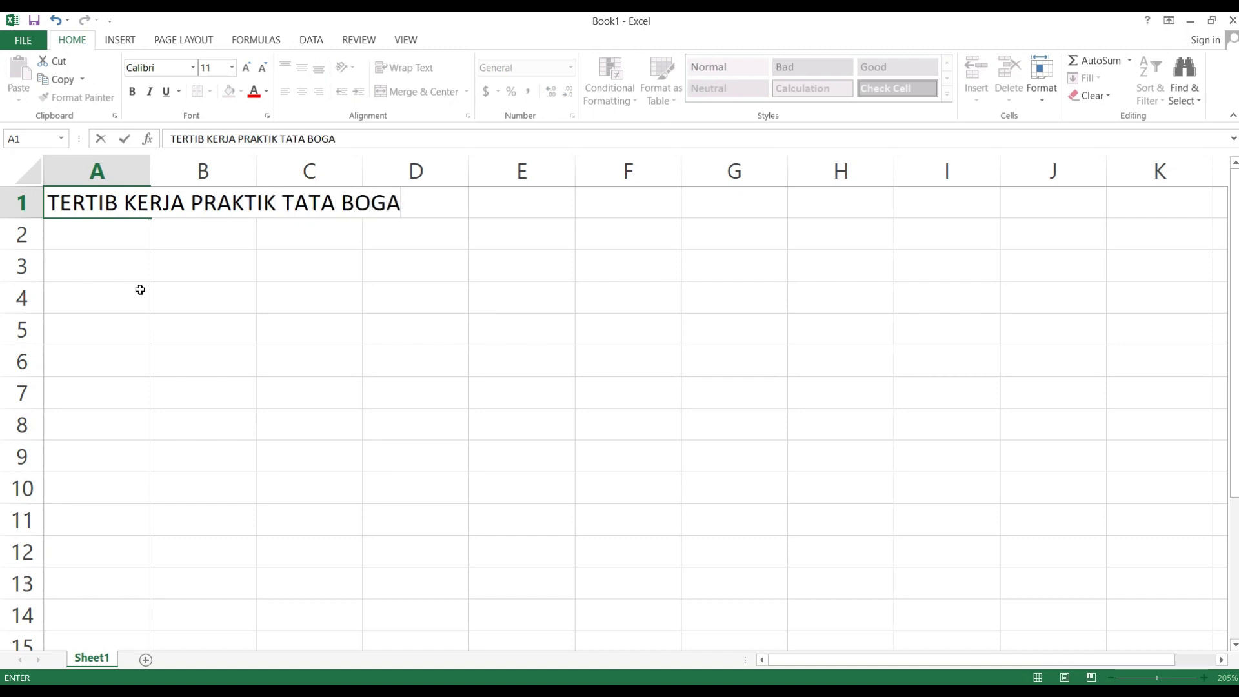
key(Return)
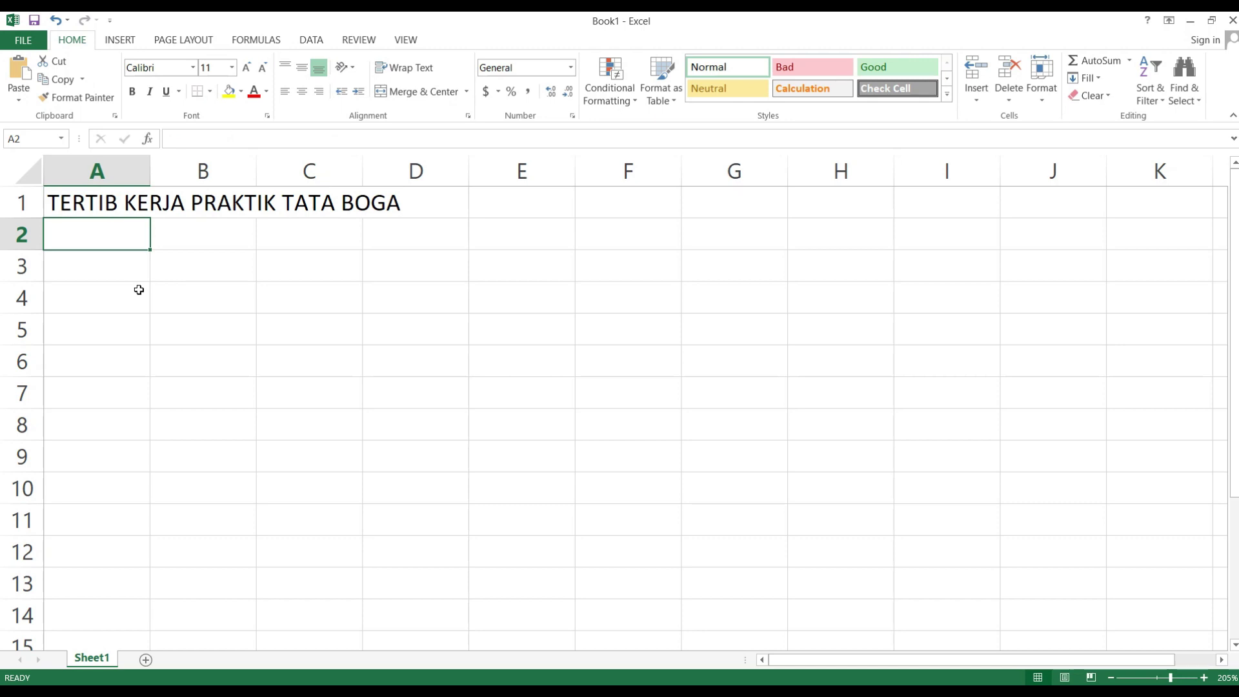
- Enter the subtitle "MATA PELAJARAN PENGOLAHAN DAN PENYAJIAN MAKANAN" in cell A2
click(1114, 679)
click(1114, 679)
click(1114, 679)
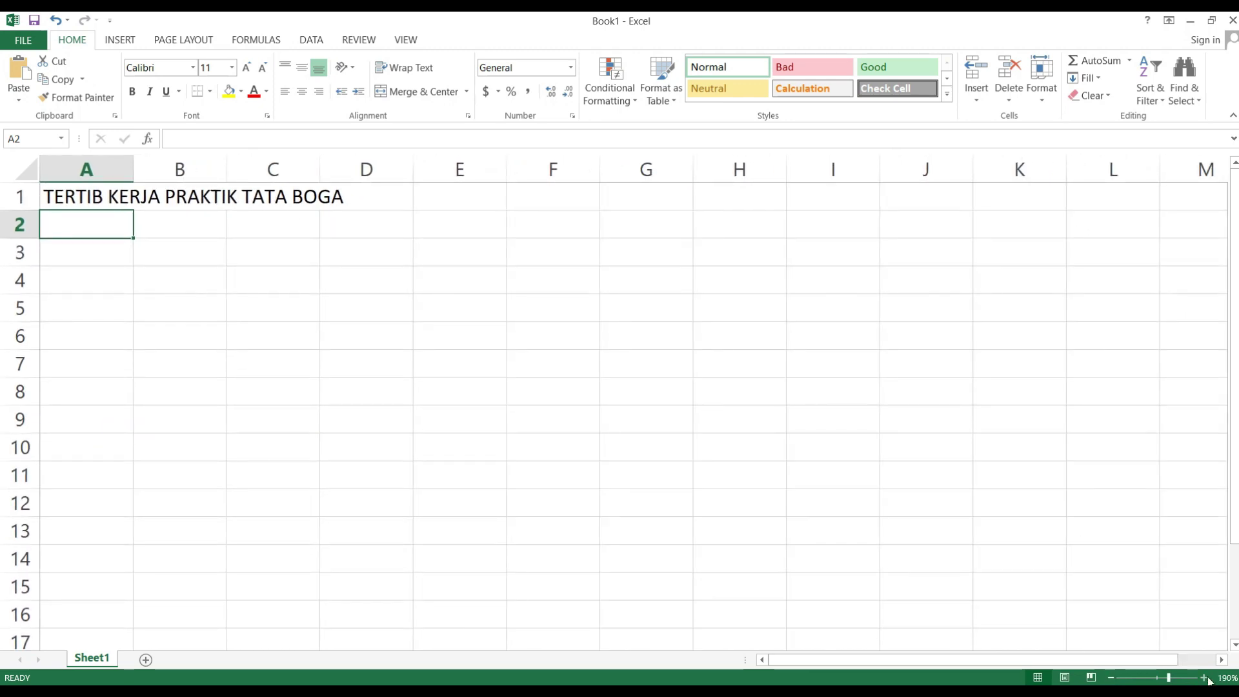
click(1208, 679)
click(1208, 679)
click(1208, 678)
click(1208, 679)
click(1207, 679)
click(1208, 678)
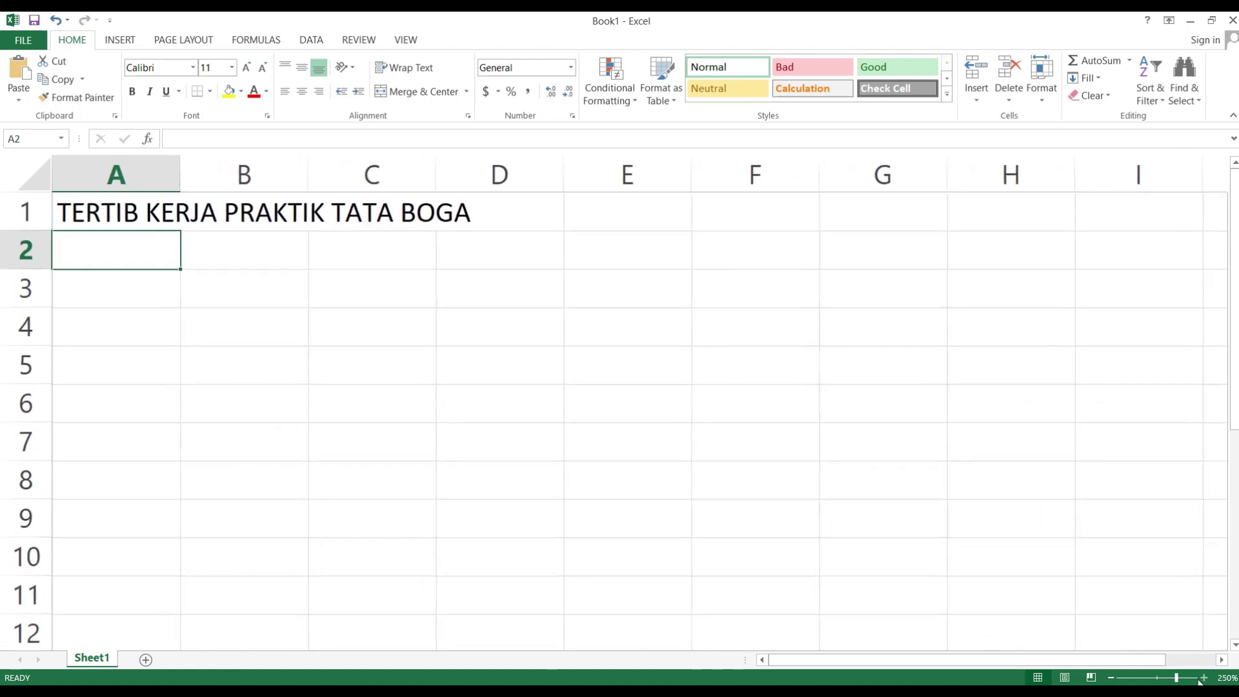
text(MA)
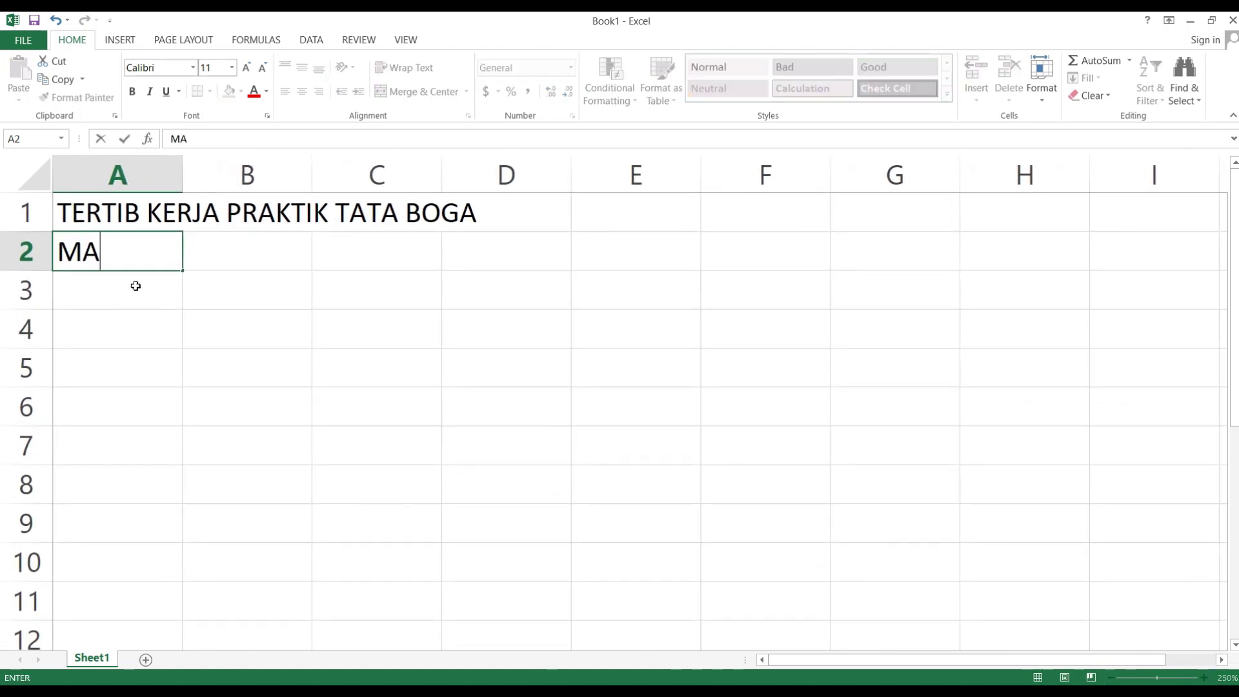
text(TA PELAJARAN )
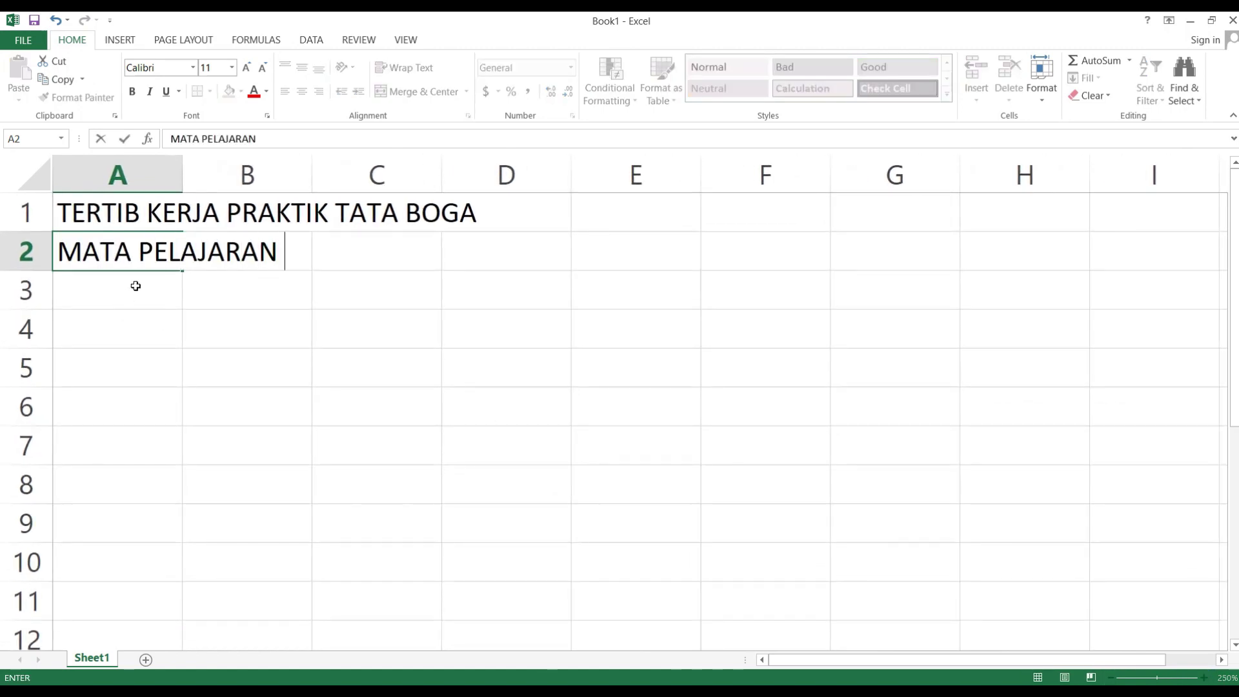
text(PENGOLAH)
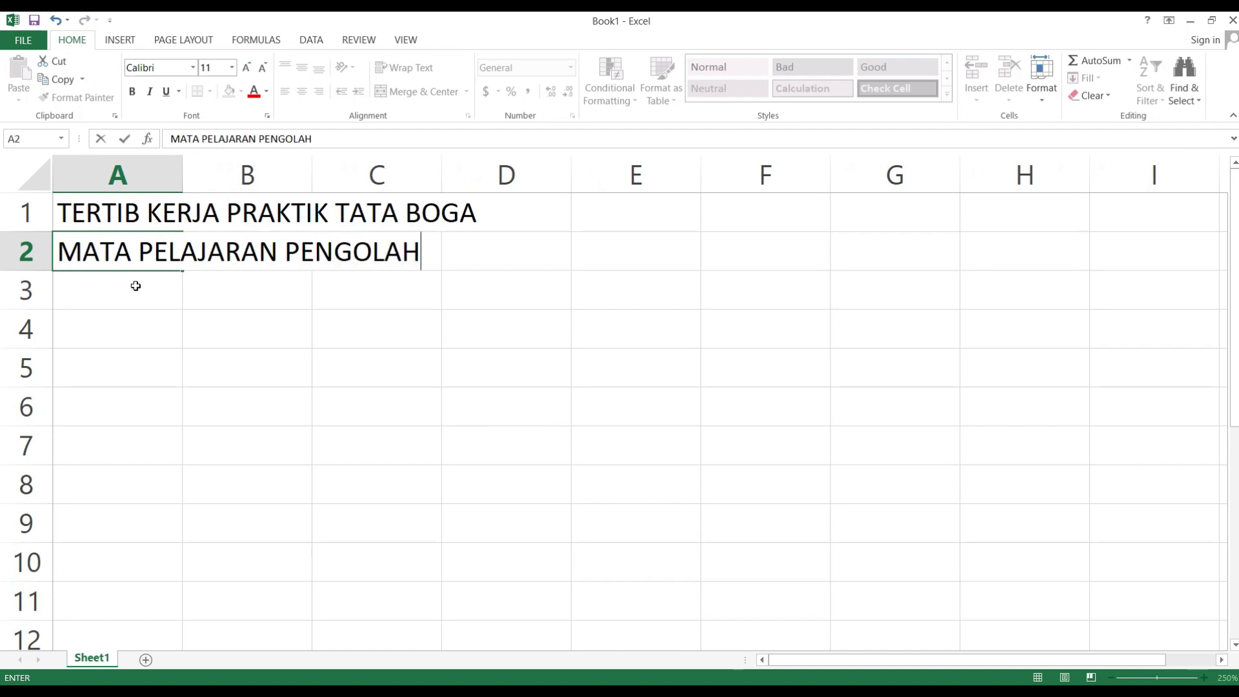
text(AN DAN PENYAJIAN MAKANAN)
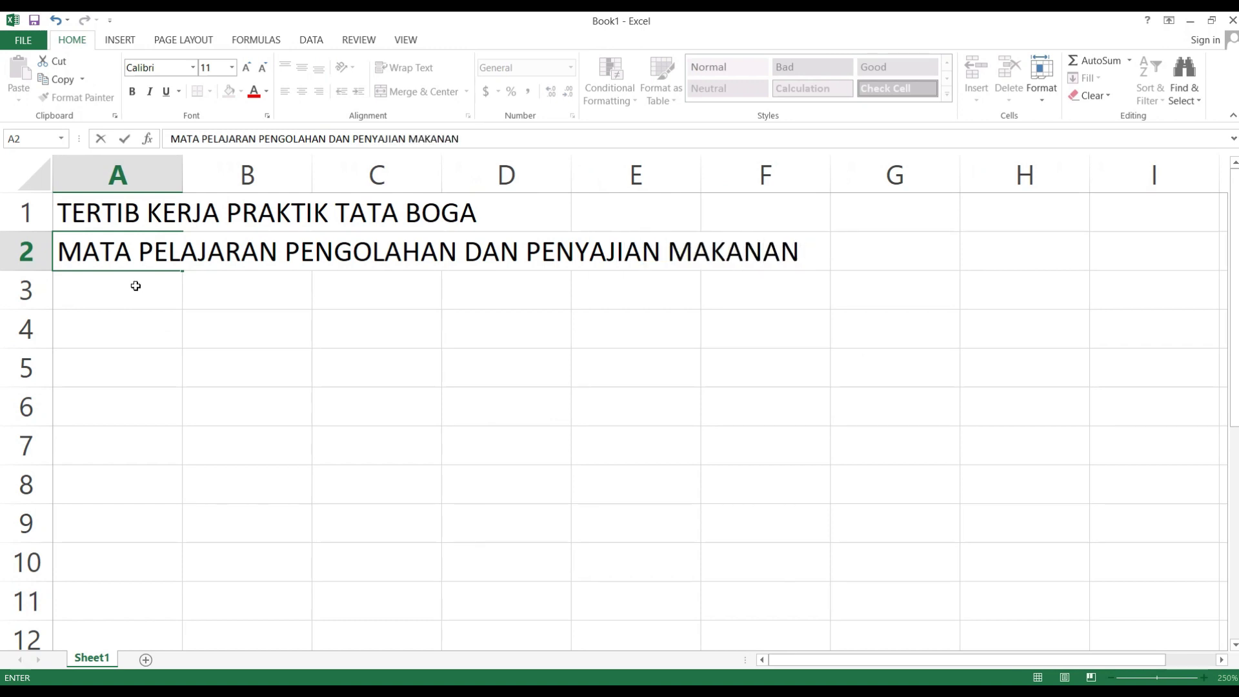
key(Return)
- Enter the date line "TANGGAL : 12 AGUSTUS 2021" in cell A3
text(TANGGAL)
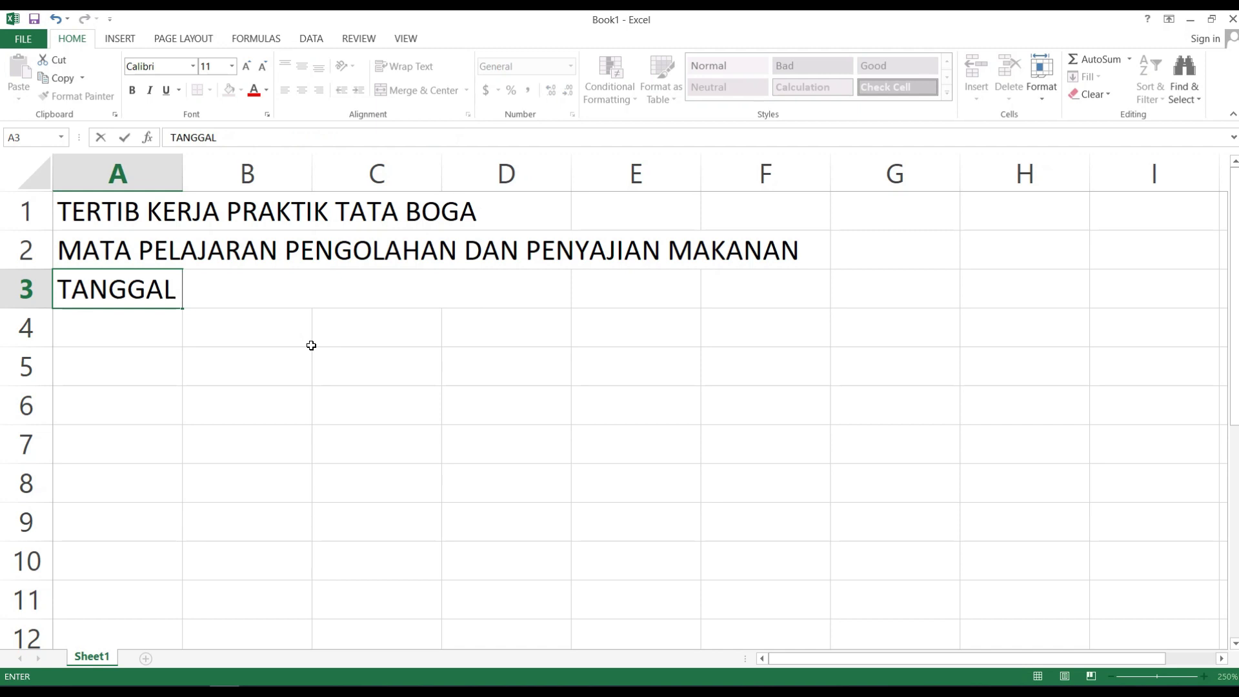
text( : 12 AGUSTUS 2021)
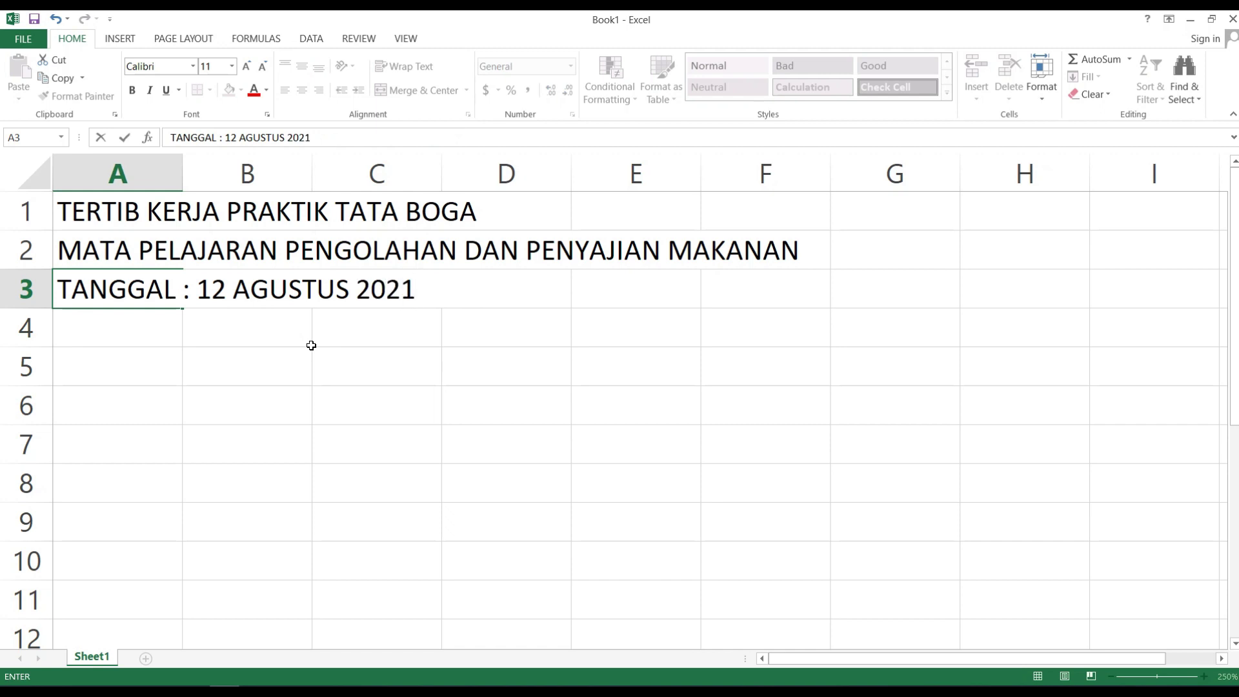
key(Return)
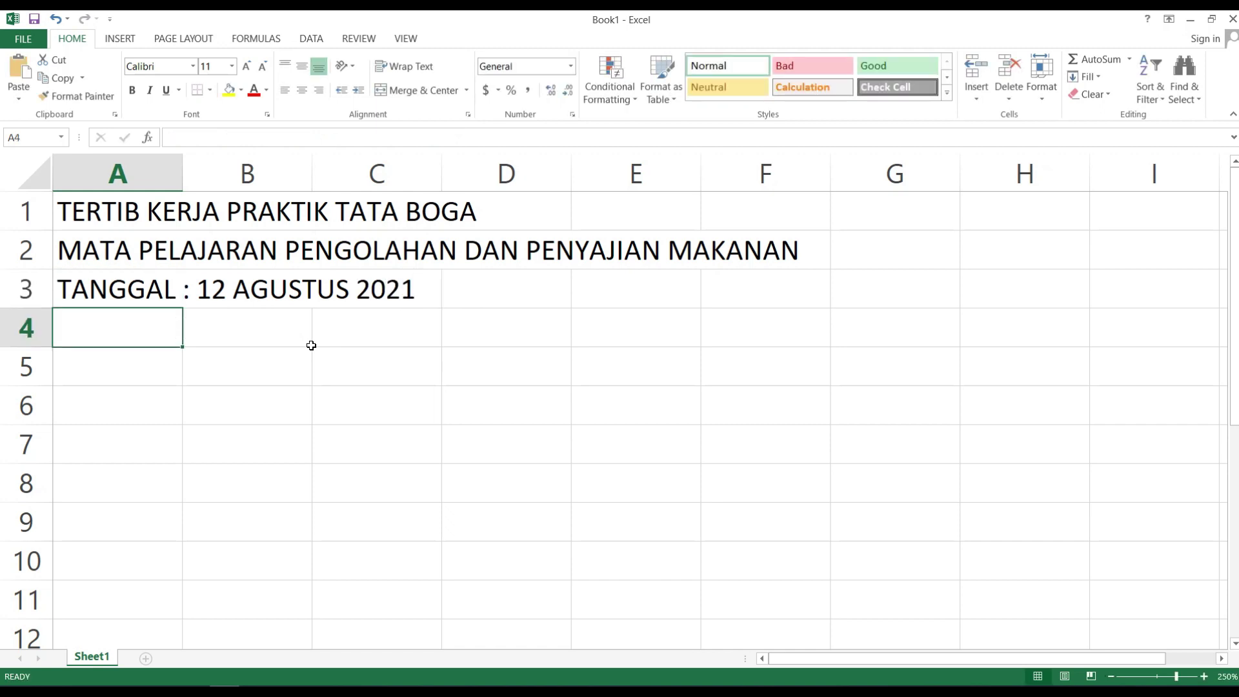
- Leave row 4 empty and enter "Menu : Nasi Kuning" in cell A5
key(Down)
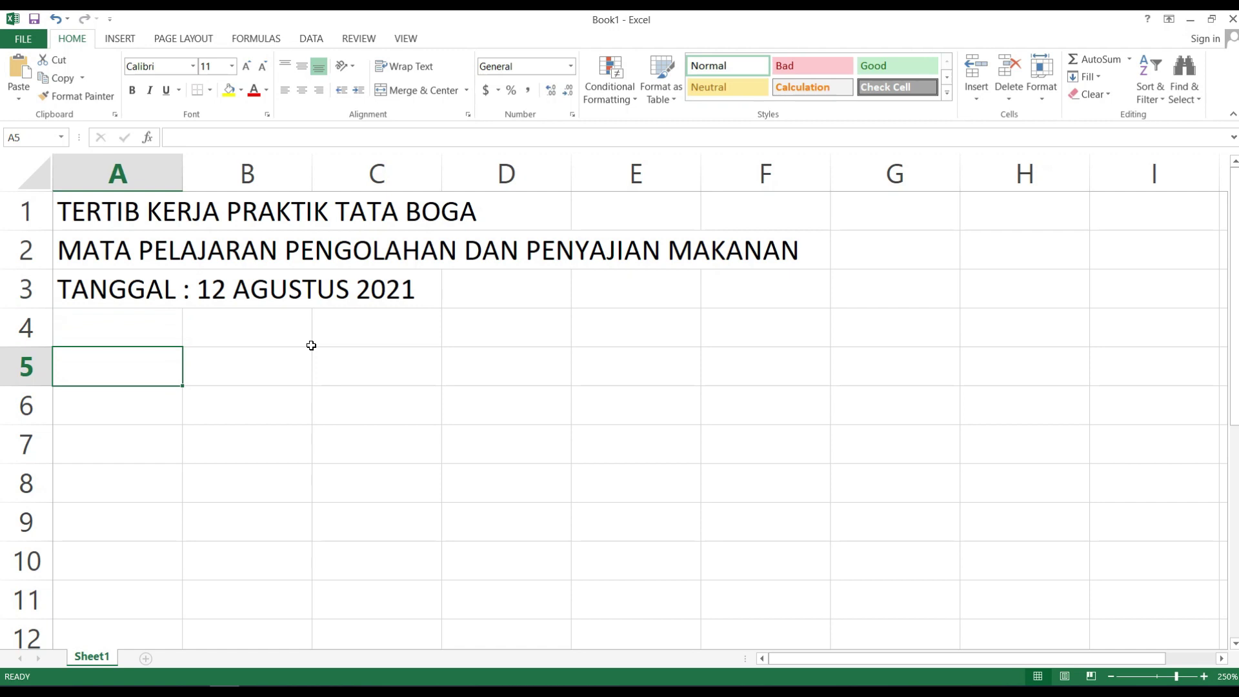
text(Menu : Nasi Kuning)
key(Return)
key(Return)
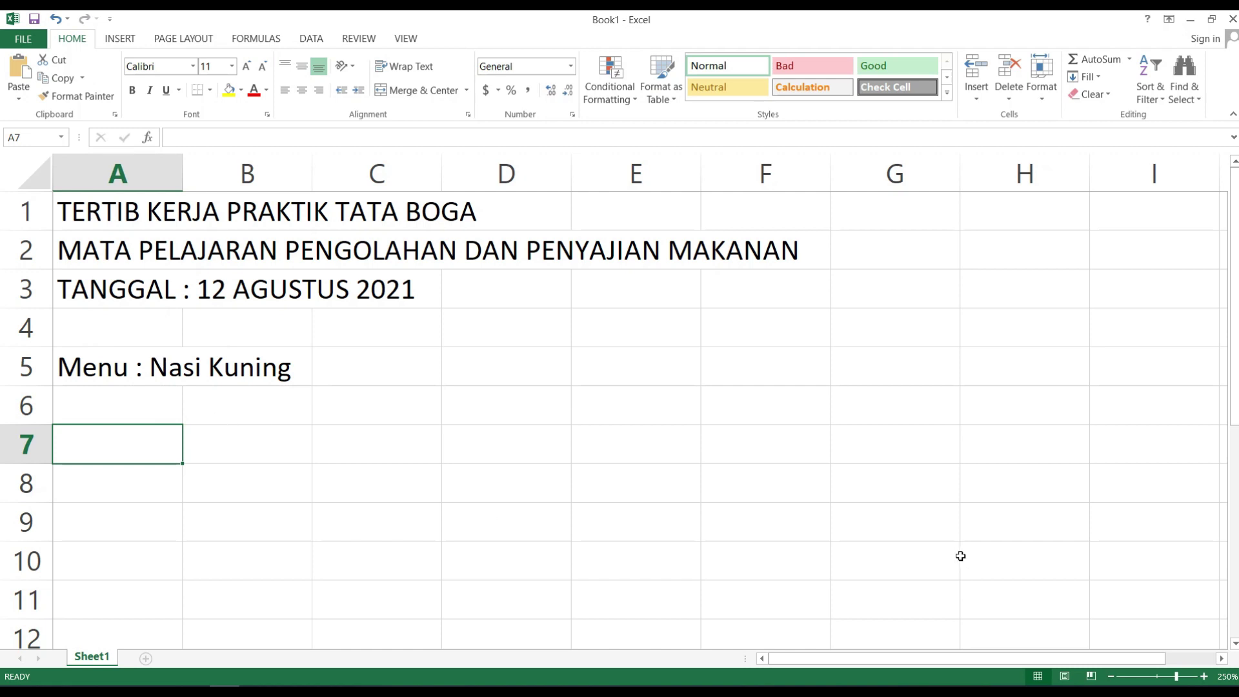
click(1110, 676)
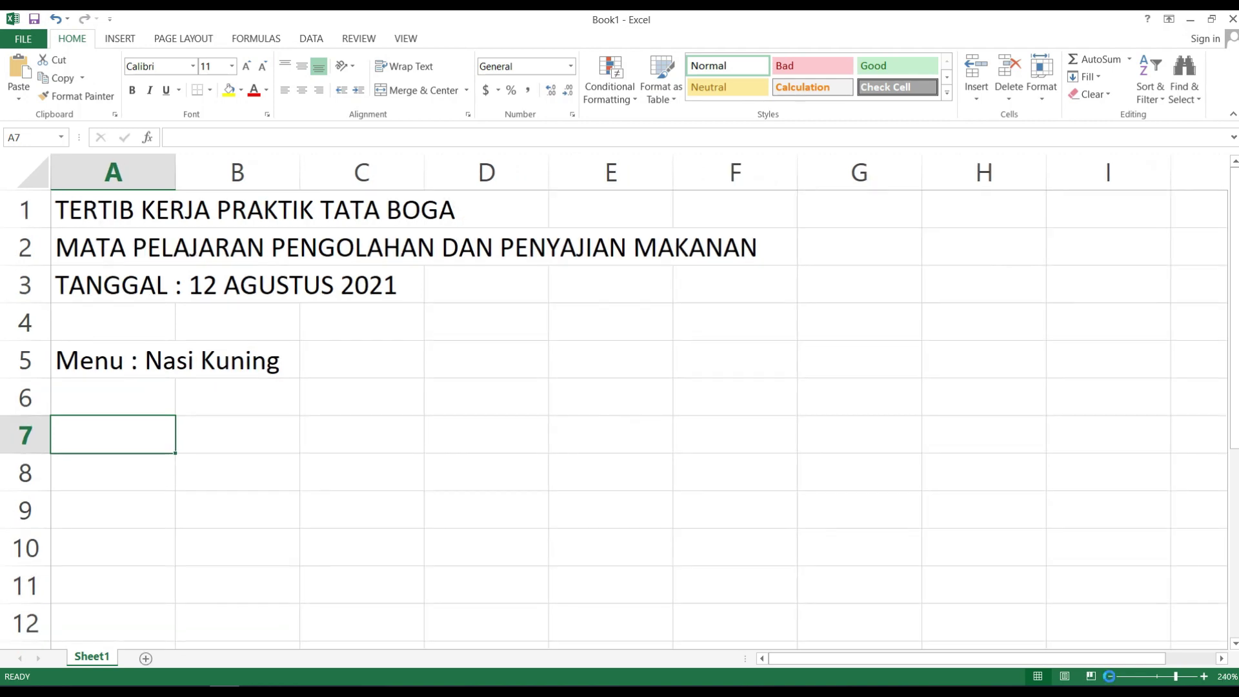
click(1110, 676)
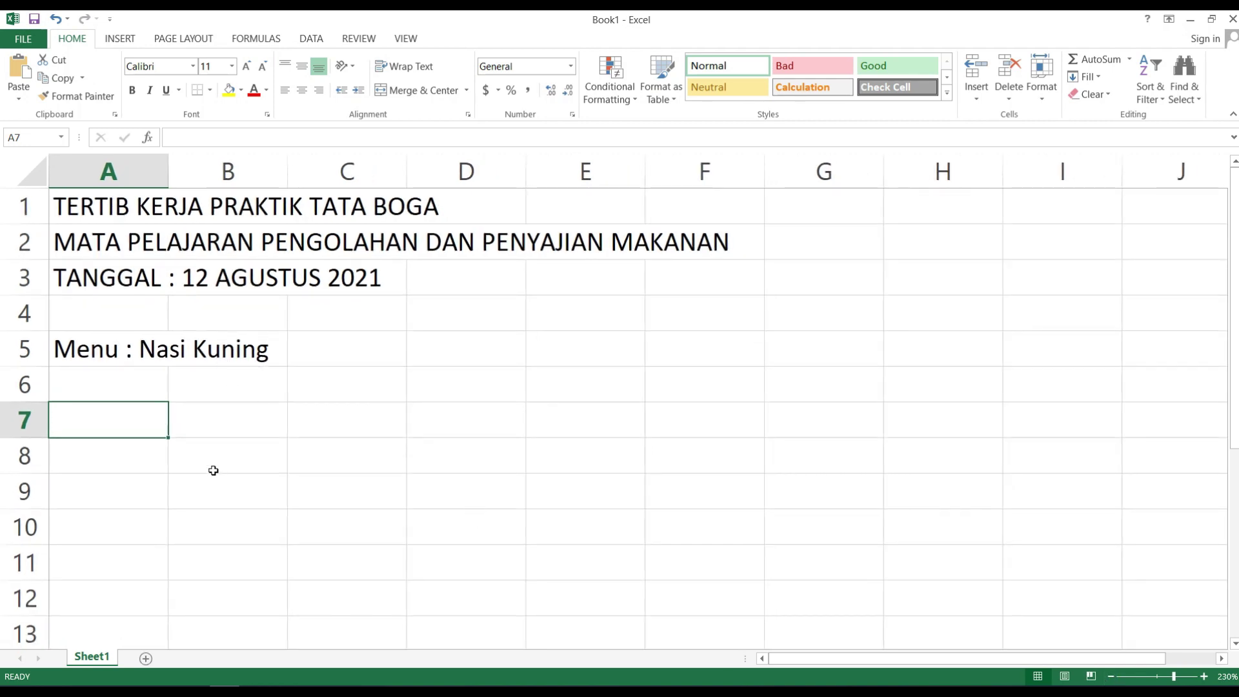
- Enter the column heading "No." in cell A7 and narrow column A to suit it
text(No.)
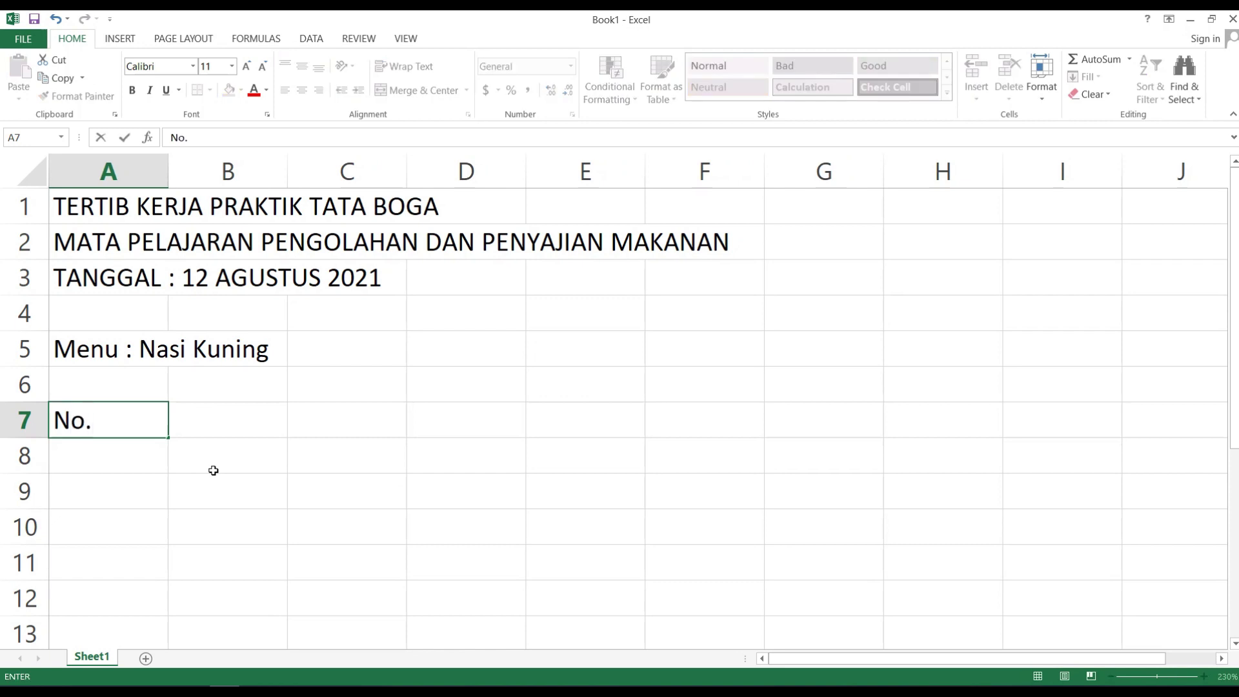
click(224, 434)
drag(167, 182, 112, 182)
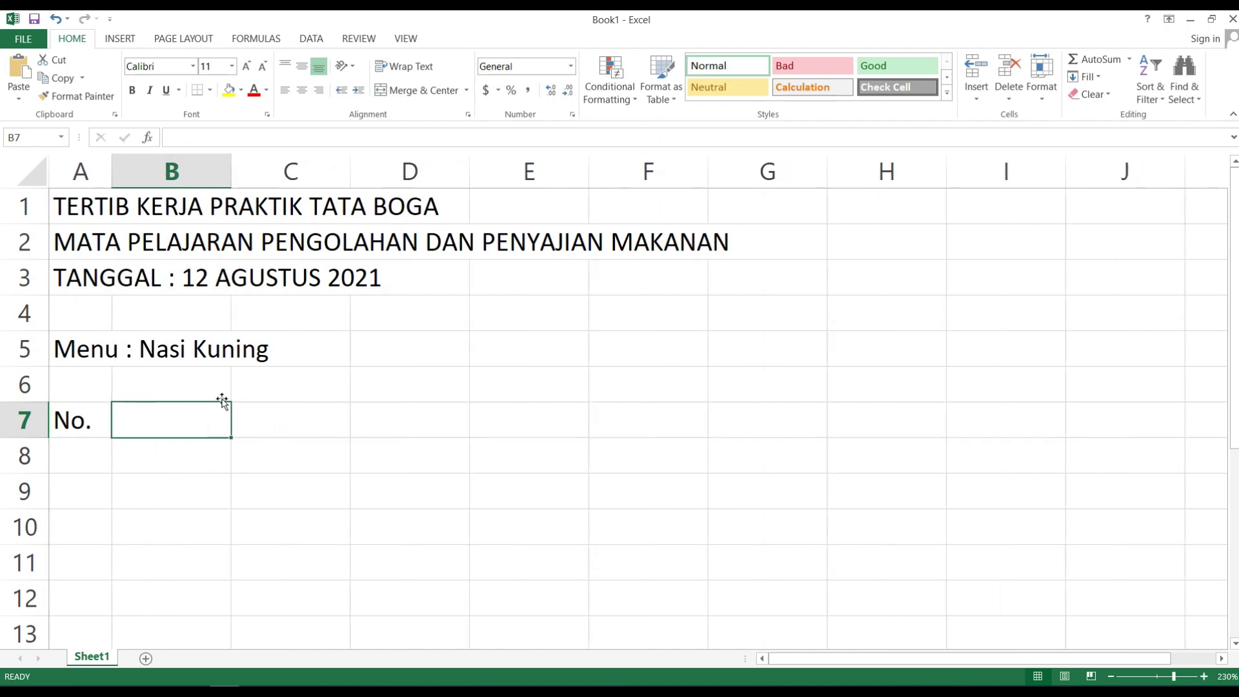
- Enter the heading "Uraian Kegiatan" in cell B7 and widen column B to fit it
text(U)
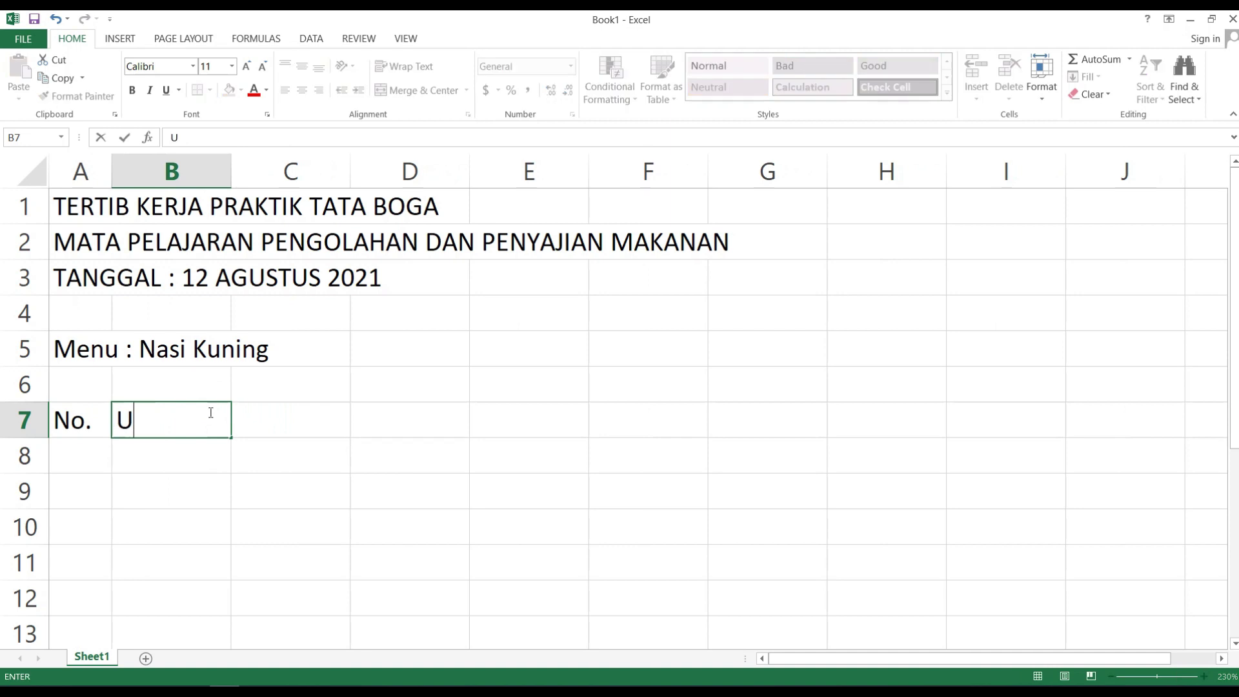
text(raian Kegiatan)
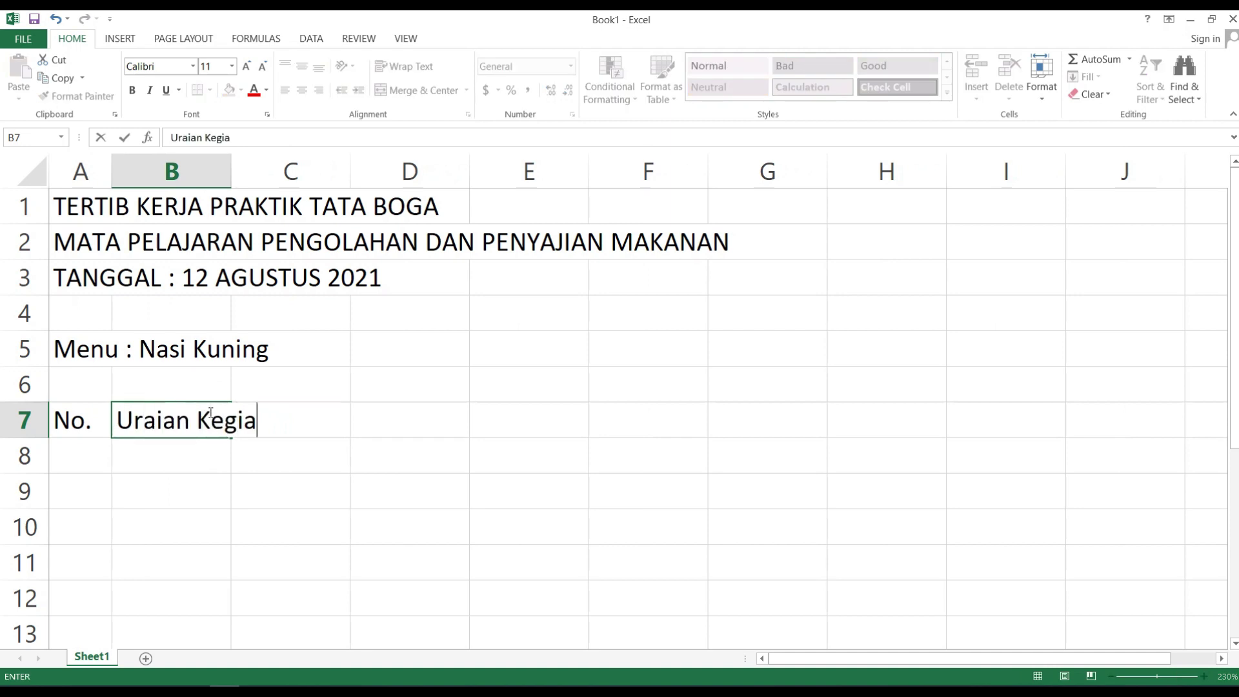
click(244, 462)
drag(230, 170, 319, 172)
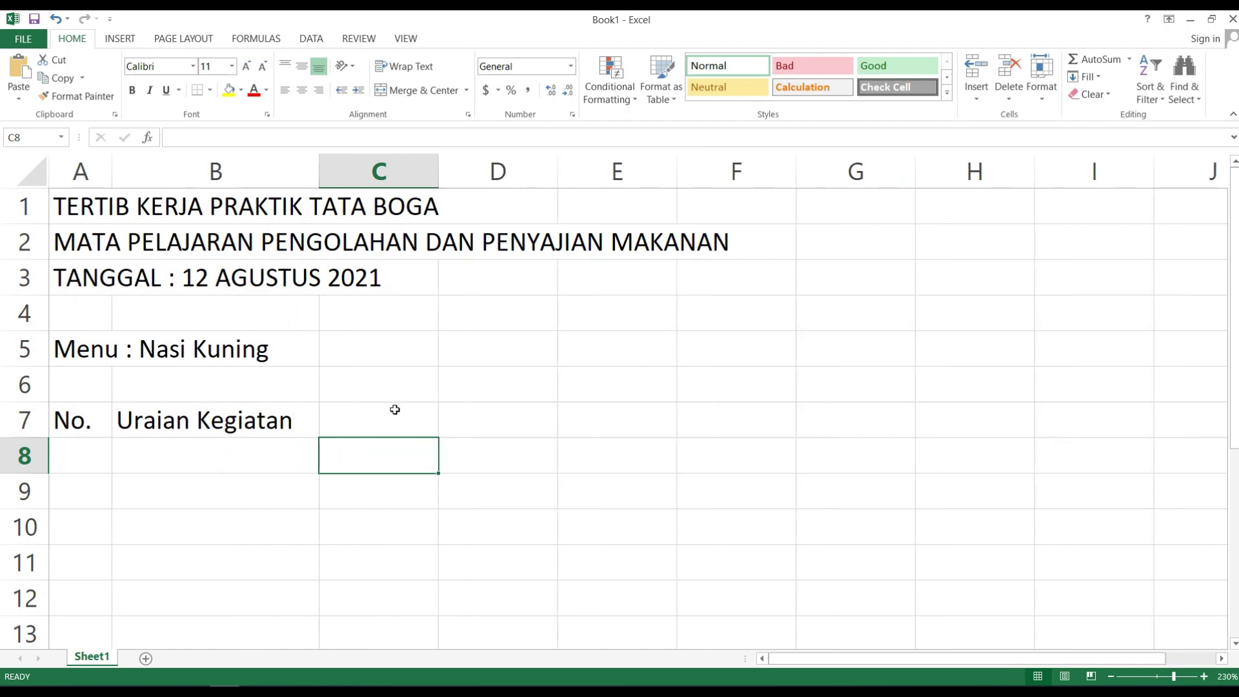
- Enter the heading "Waktu (Dlm Menit)" in cell C7
click(398, 418)
text(Waktu)
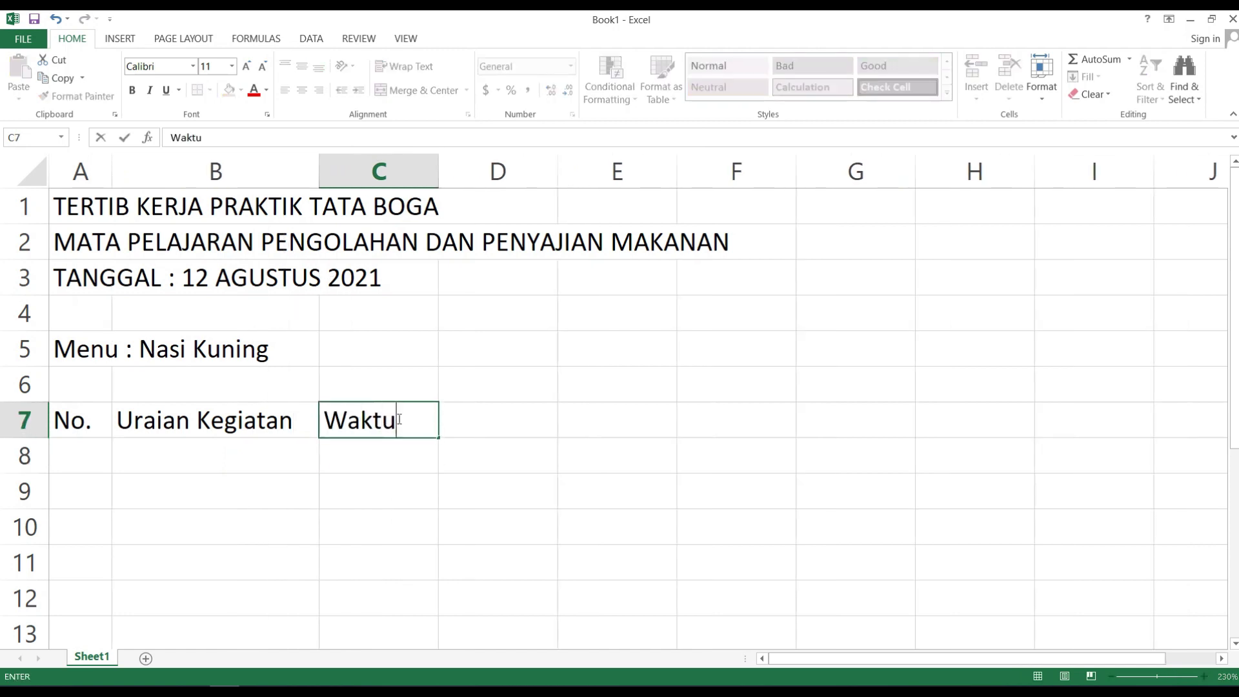
text( (Dlm Menit)
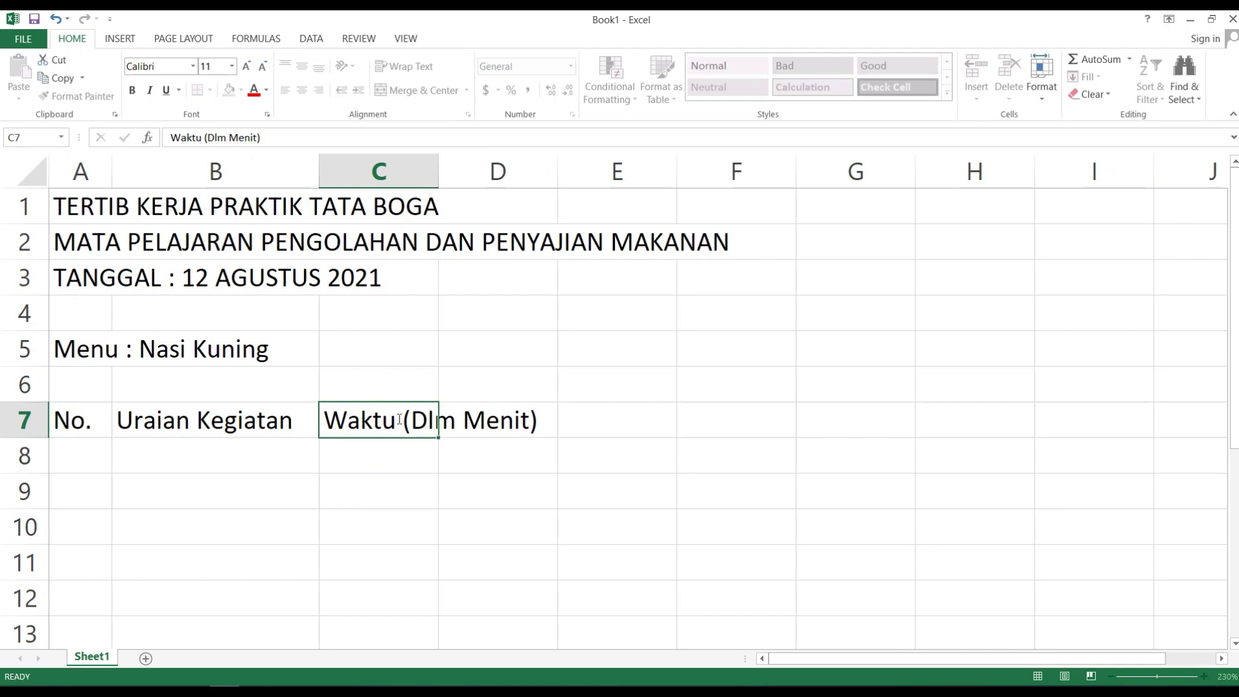
key(Return)
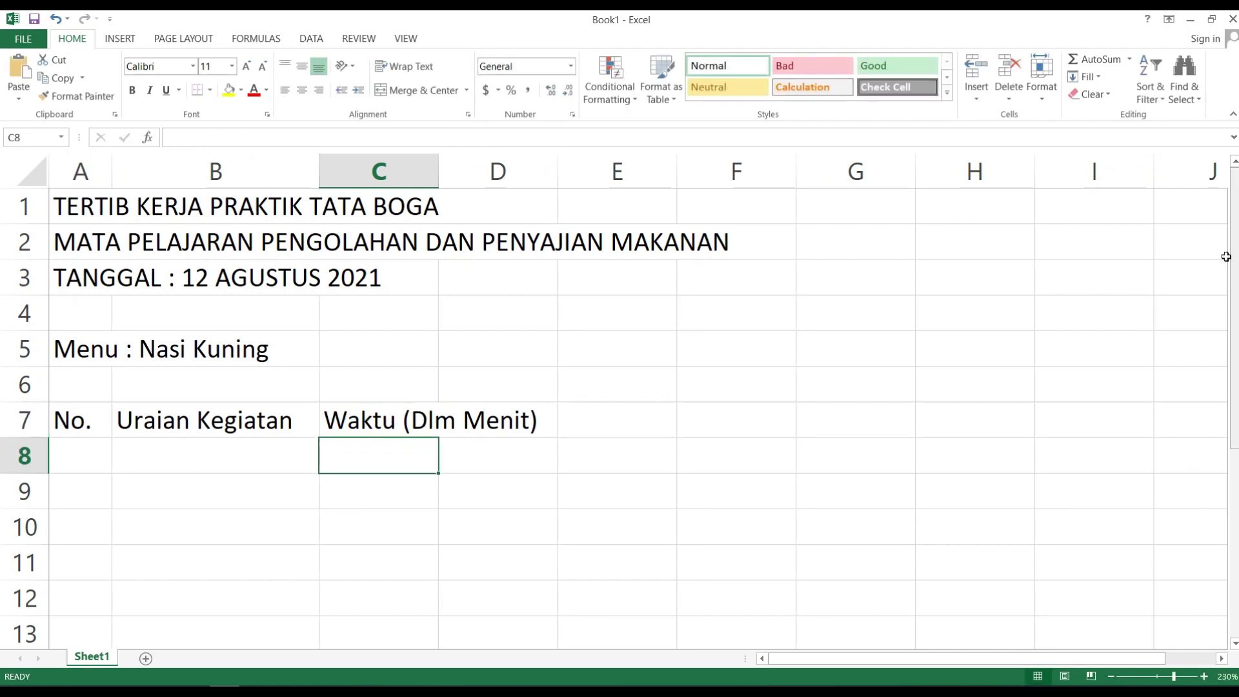
scroll(622, 348, down, 1)
scroll(623, 348, up, 1)
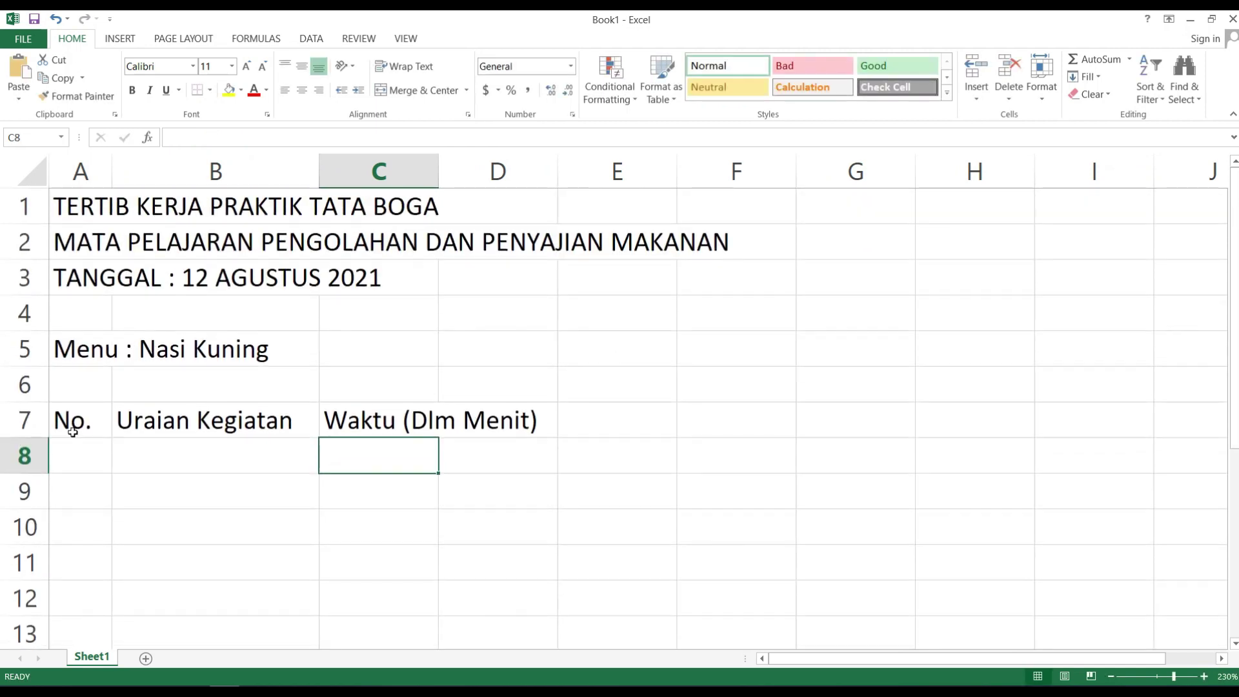
- Enter the subheadings "Utama" in C8 and "Sambilan" in D8, and widen column B slightly
click(97, 456)
drag(318, 171, 330, 172)
click(374, 448)
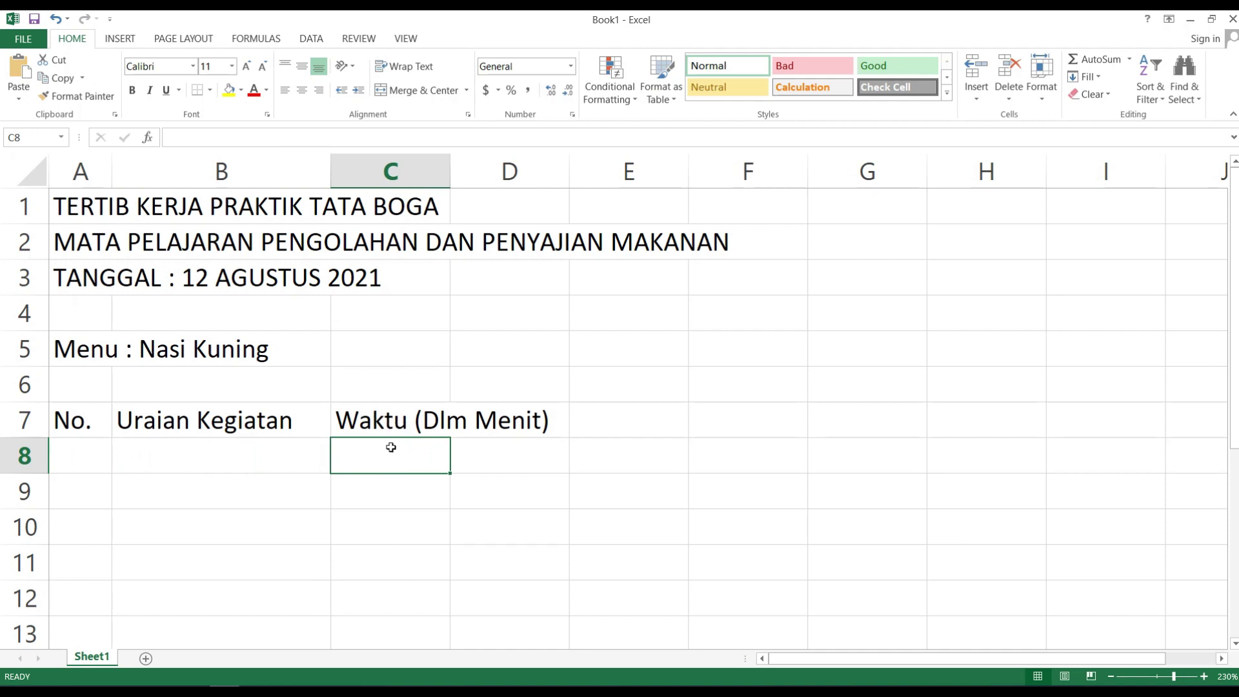
text(Utama)
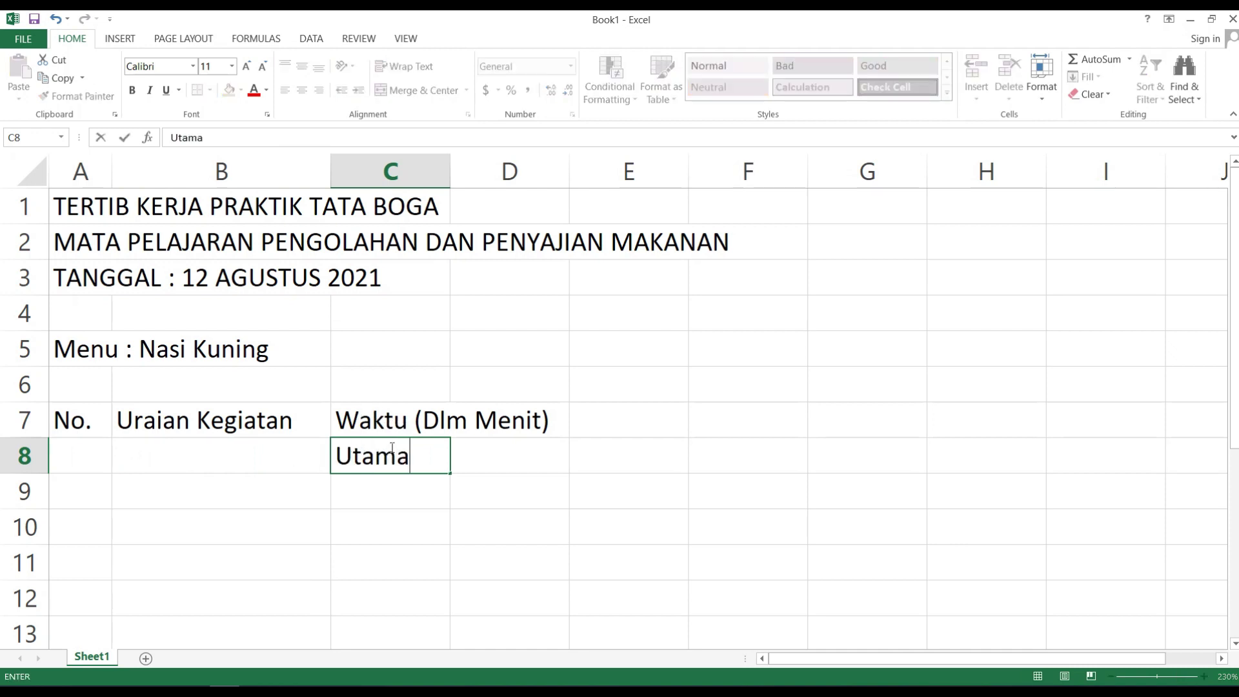
click(485, 445)
text(Sa)
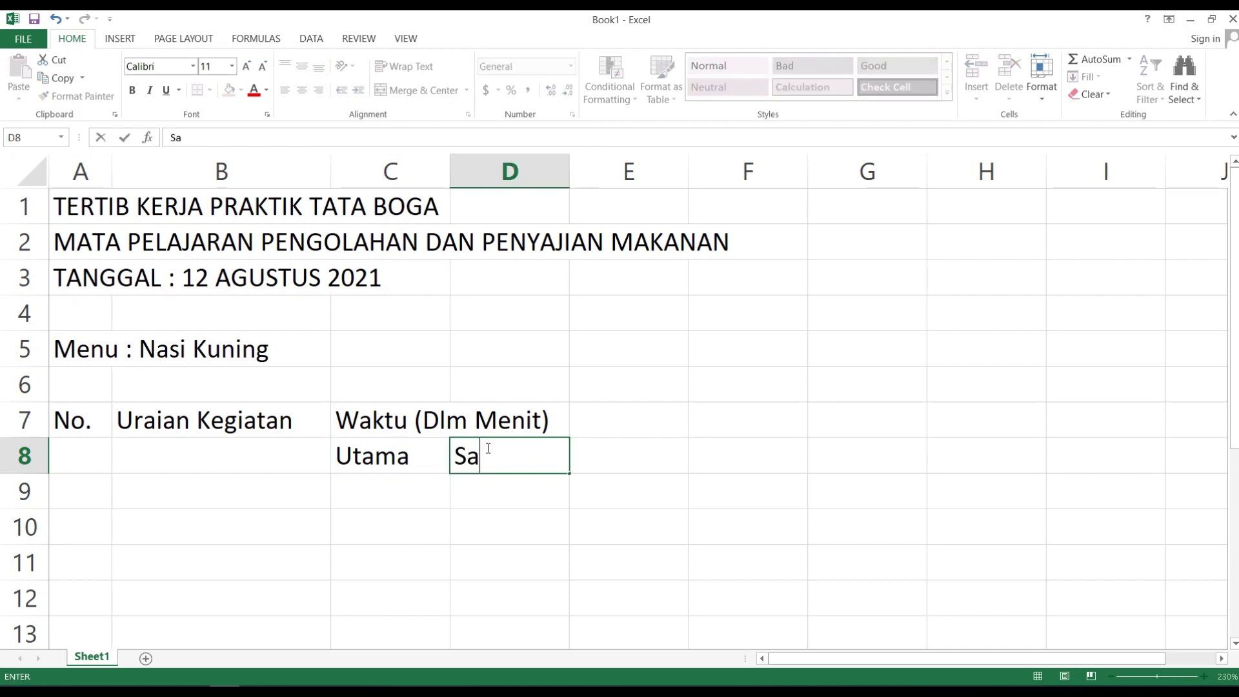
text(mbilan)
key(Return)
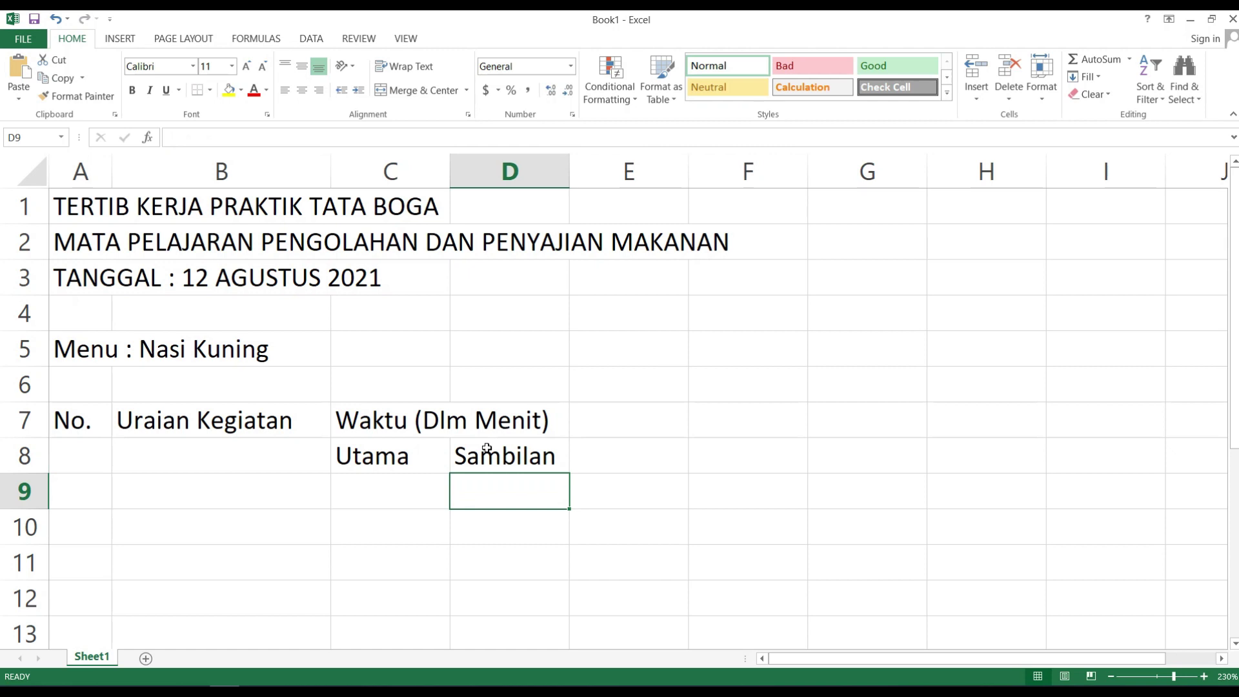
drag(331, 171, 345, 171)
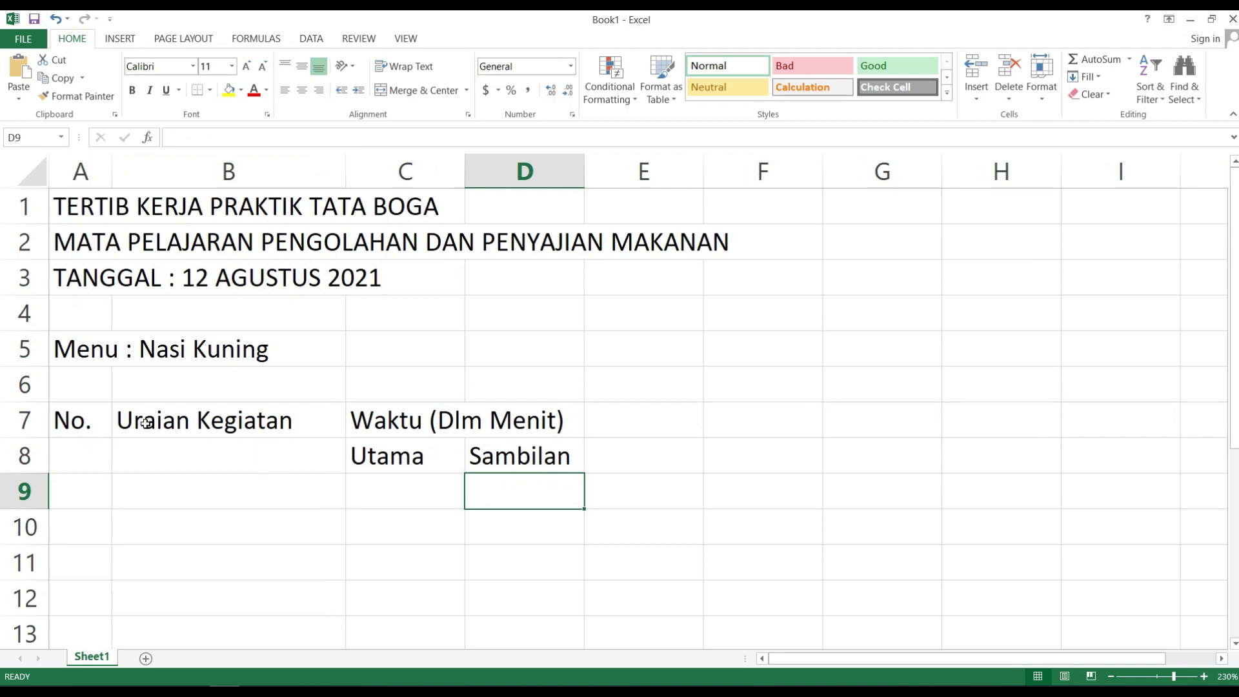
- Enter activity number 1 in A9 with the description "Persiapan" in B9
click(89, 493)
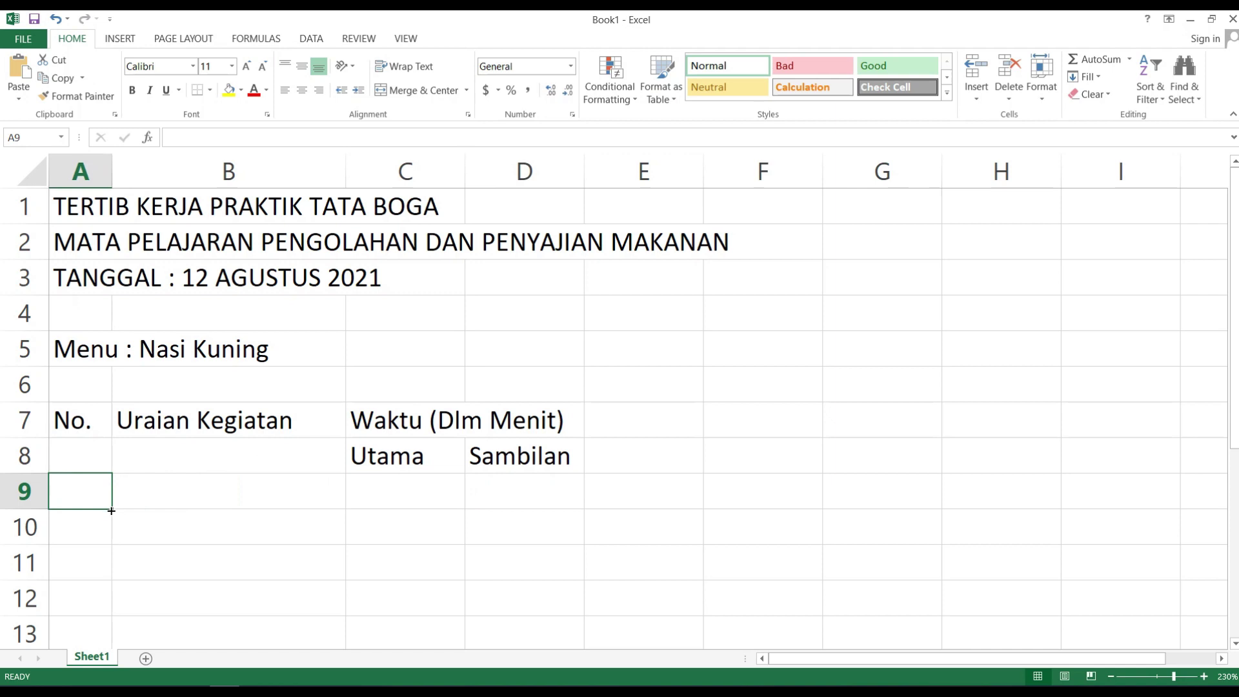
text(1)
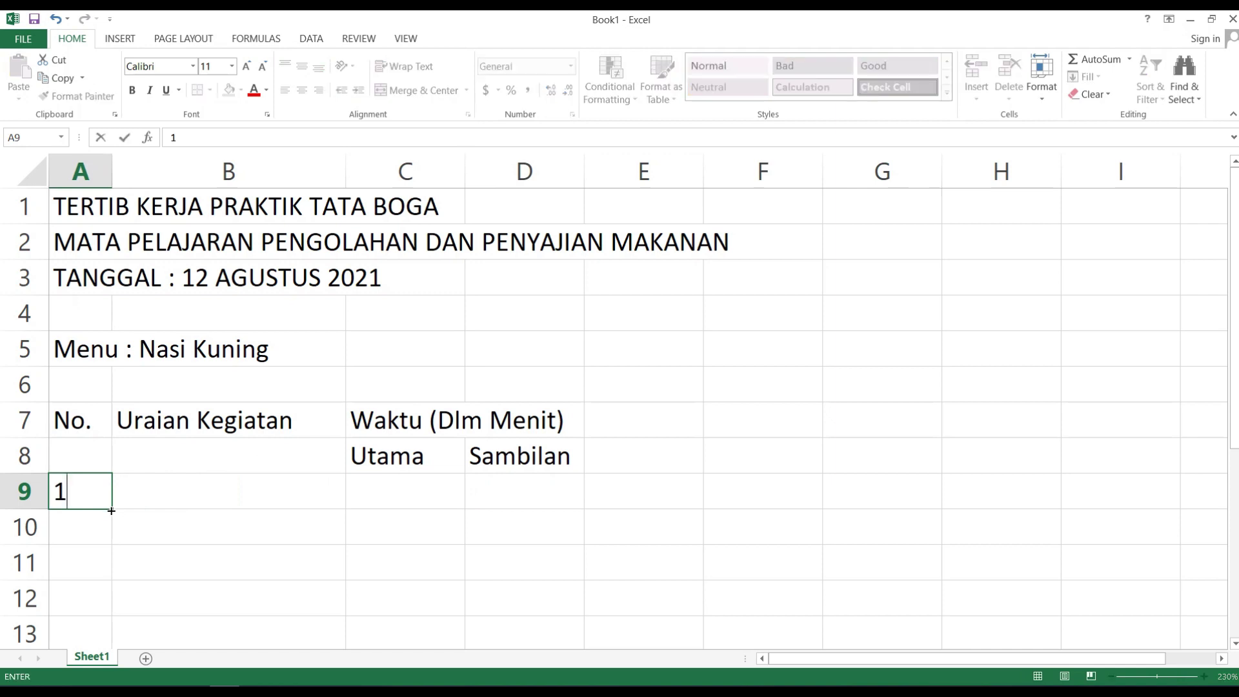
click(208, 505)
text(Persi)
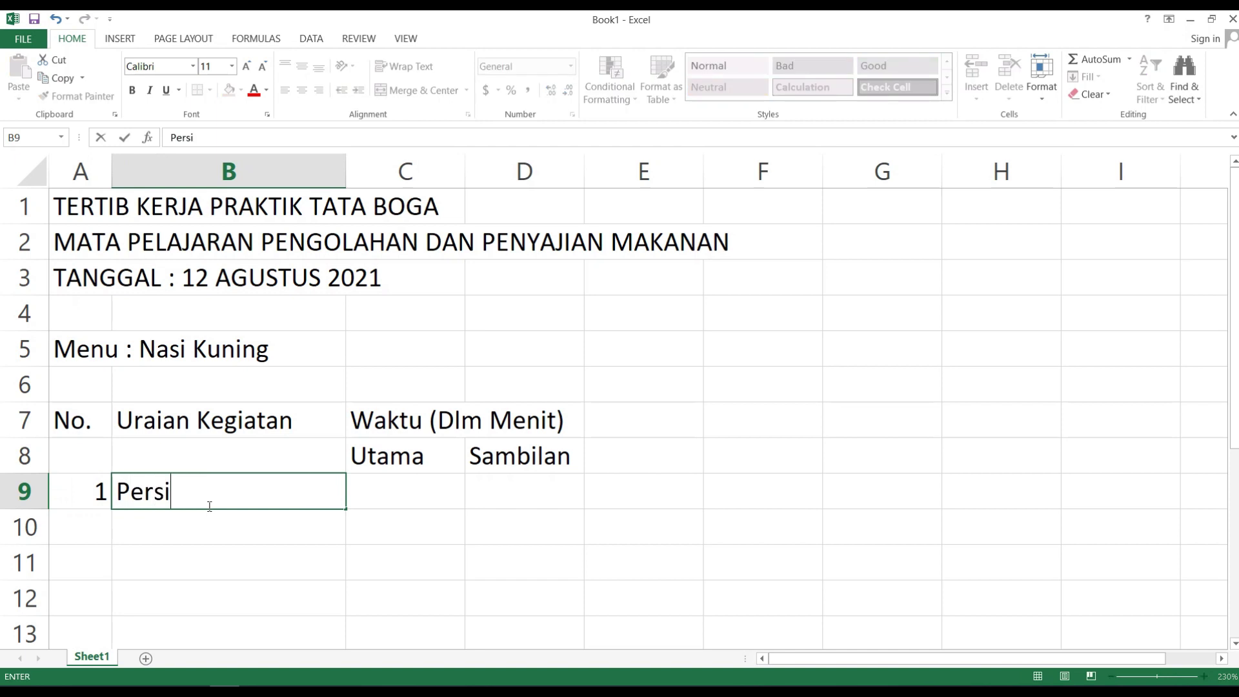
text(apan)
key(Return)
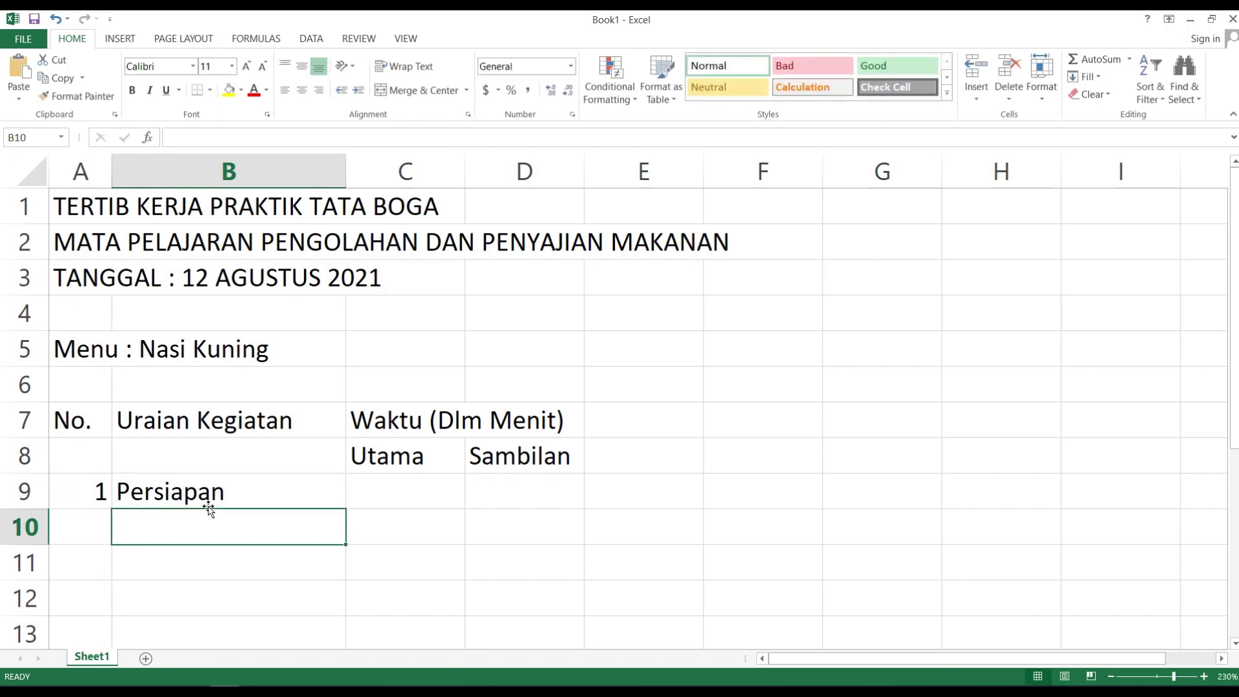
- Enter the sub-items "- Persiapan Alat" in B10 and "- Persiapan Bahan" in B11 as text starting with a dash
scroll(984, 562, down, 1)
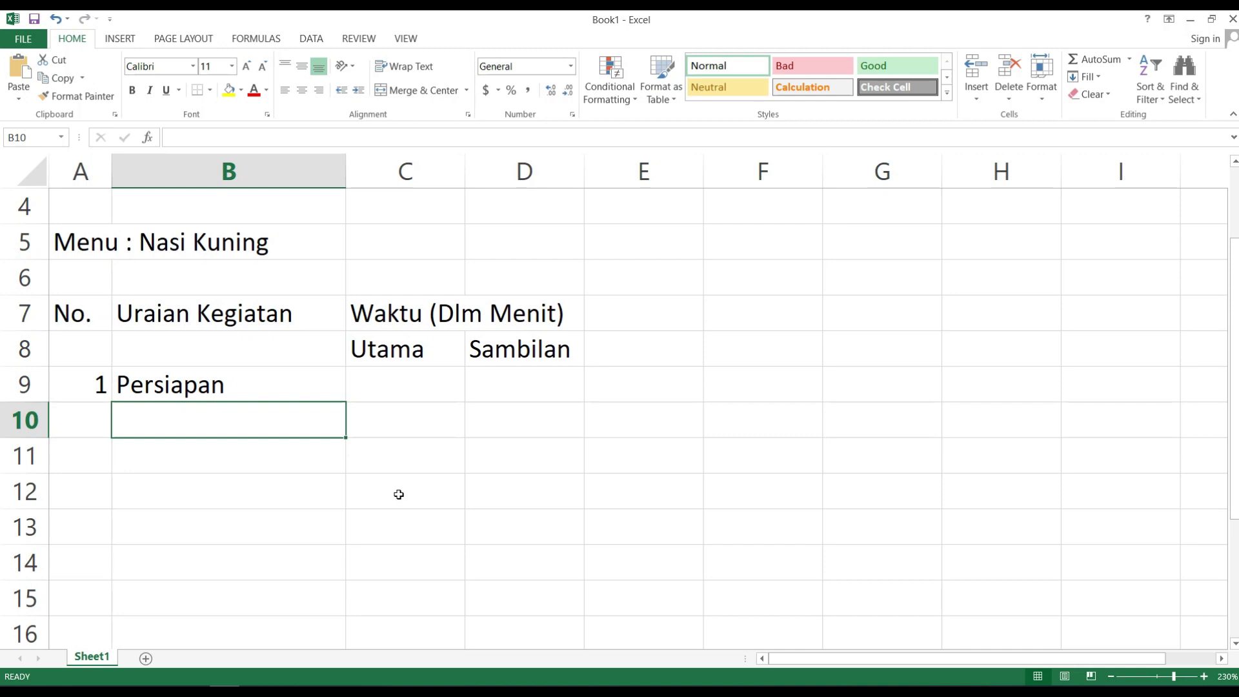
text(')
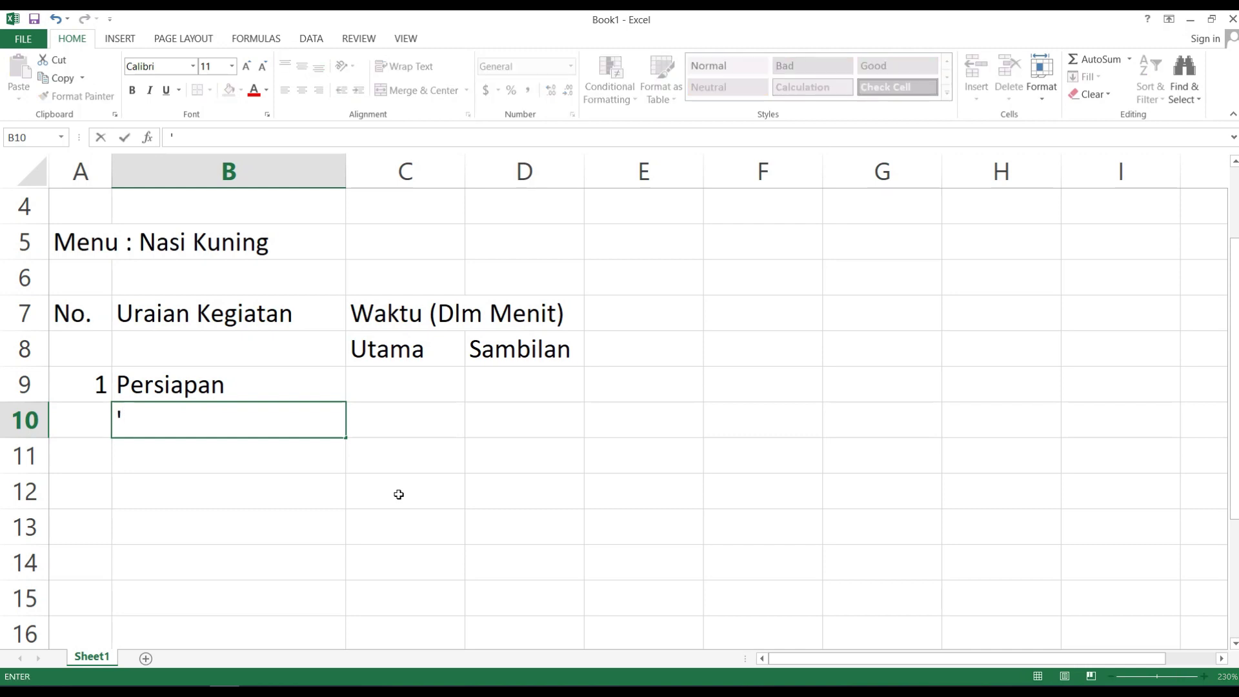
text(- Persiapan Alat)
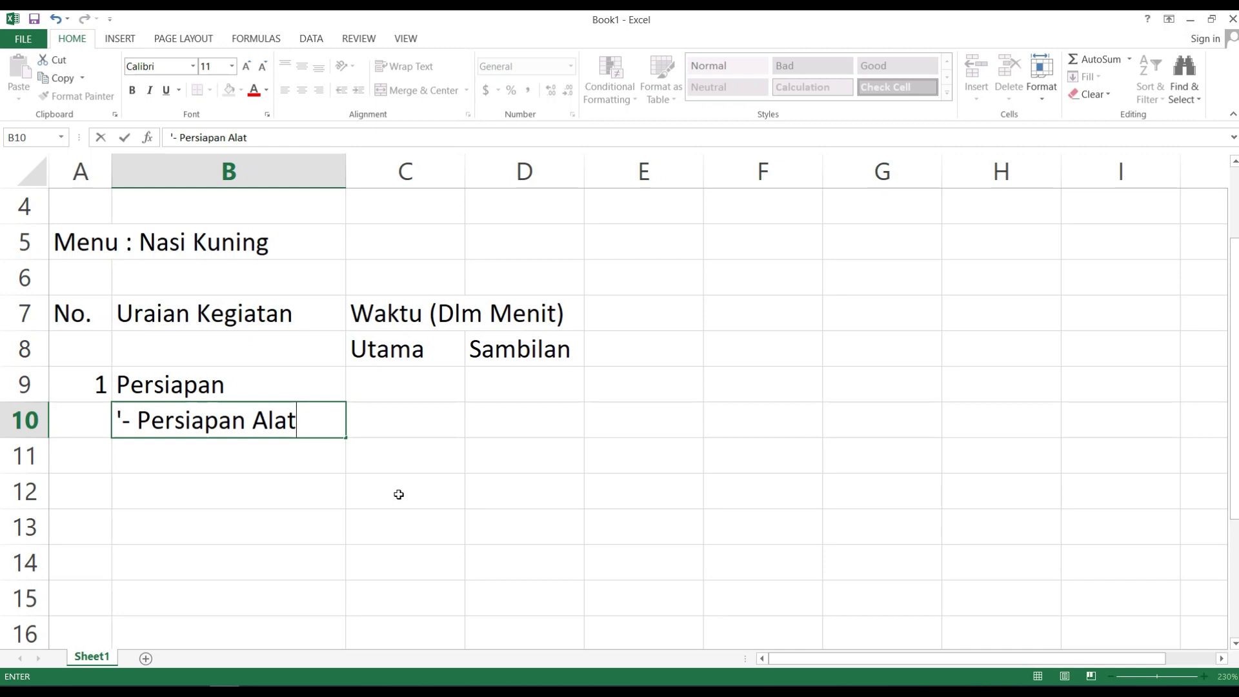
key(Return)
text('- )
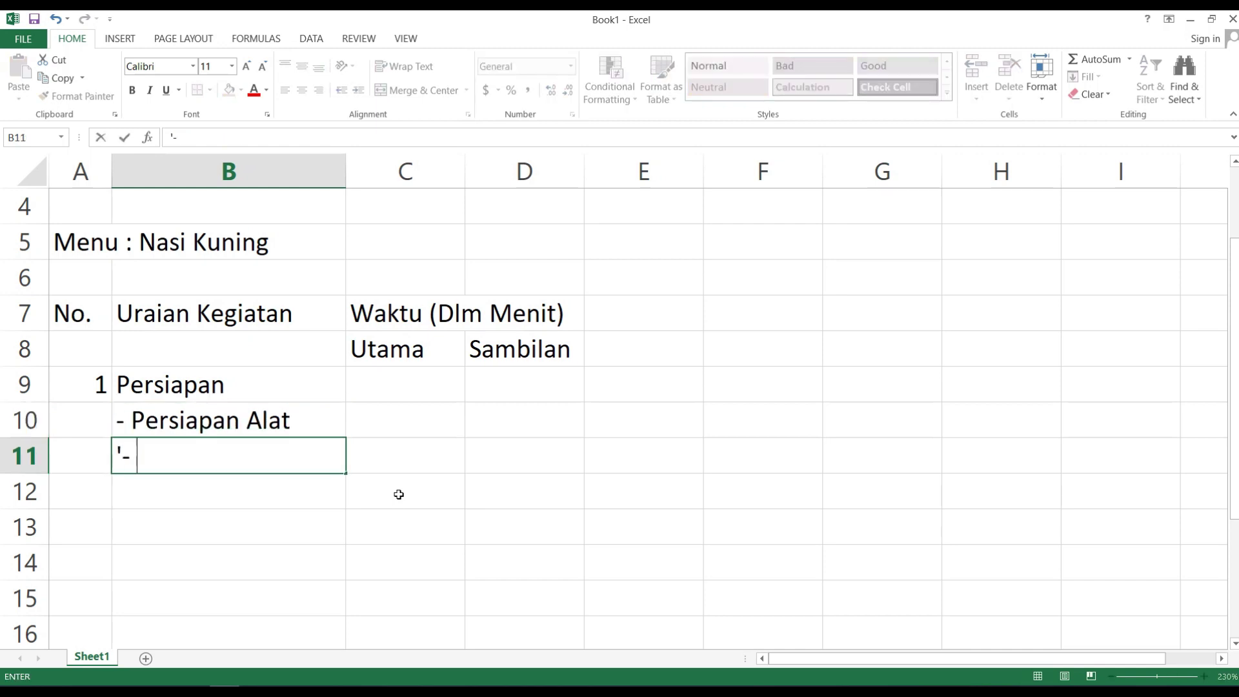
text(Persiapan Bahan)
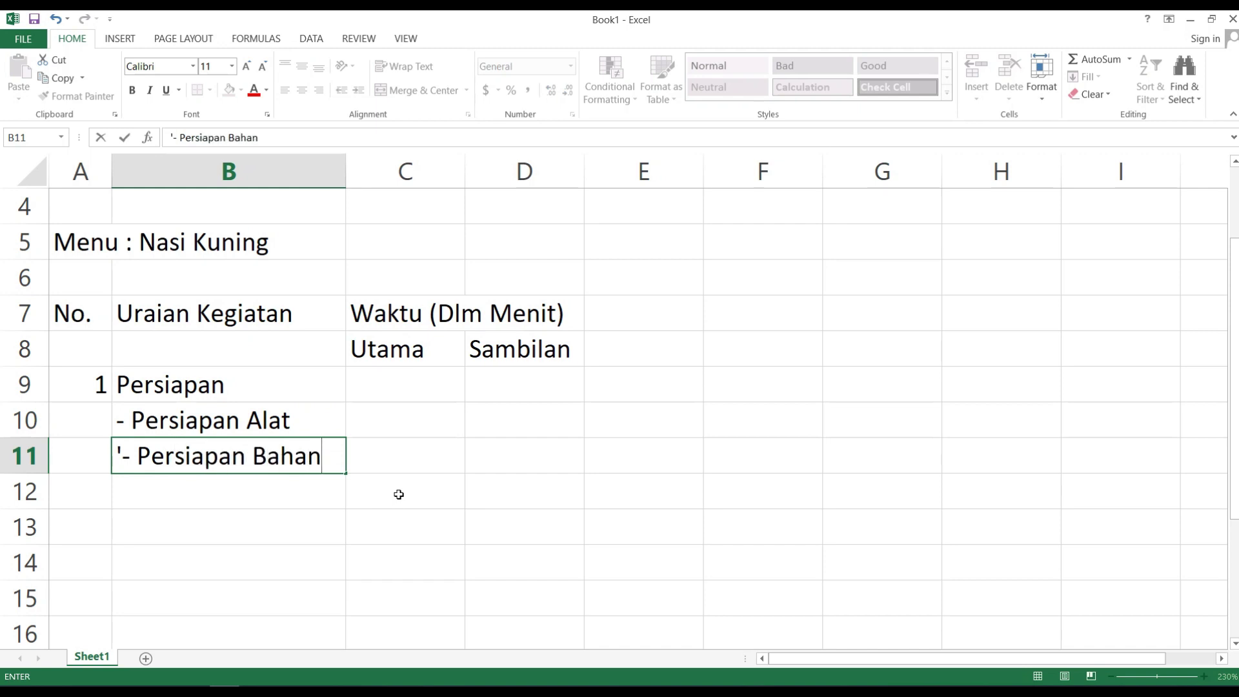
key(Return)
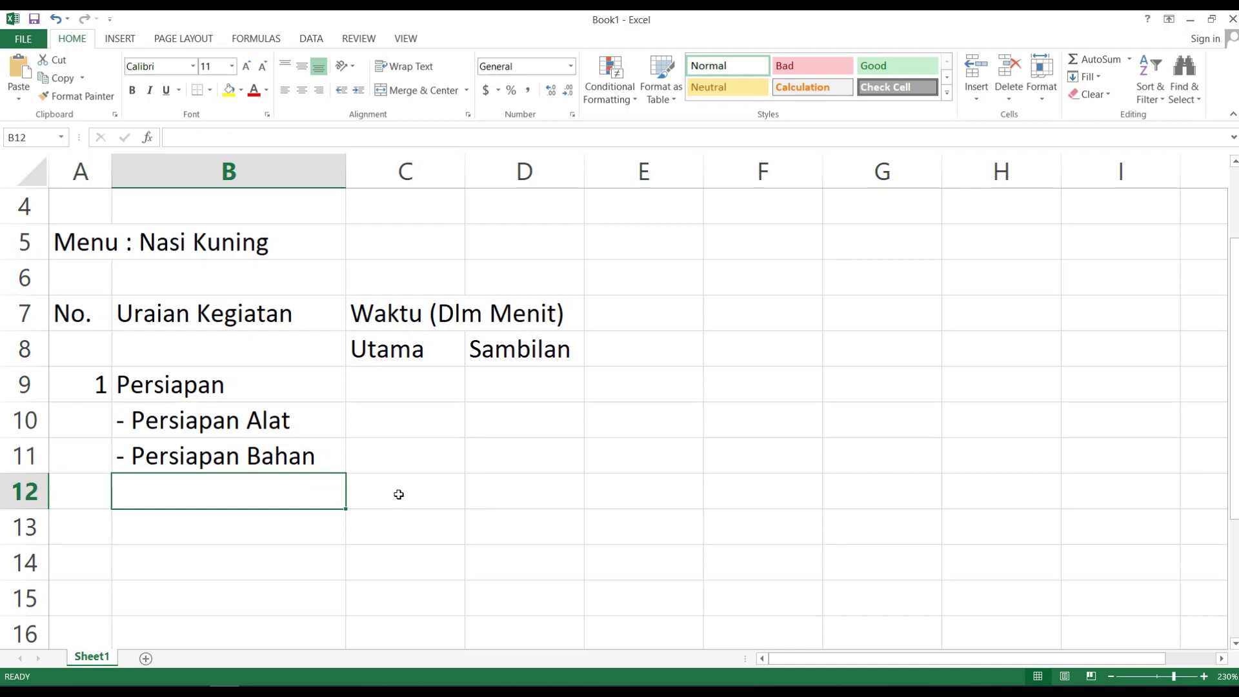
- Enter activity 2 "Mengaru Beras" in row 12 and activity 3 "Mengukus Nasi" in row 13
key(Left)
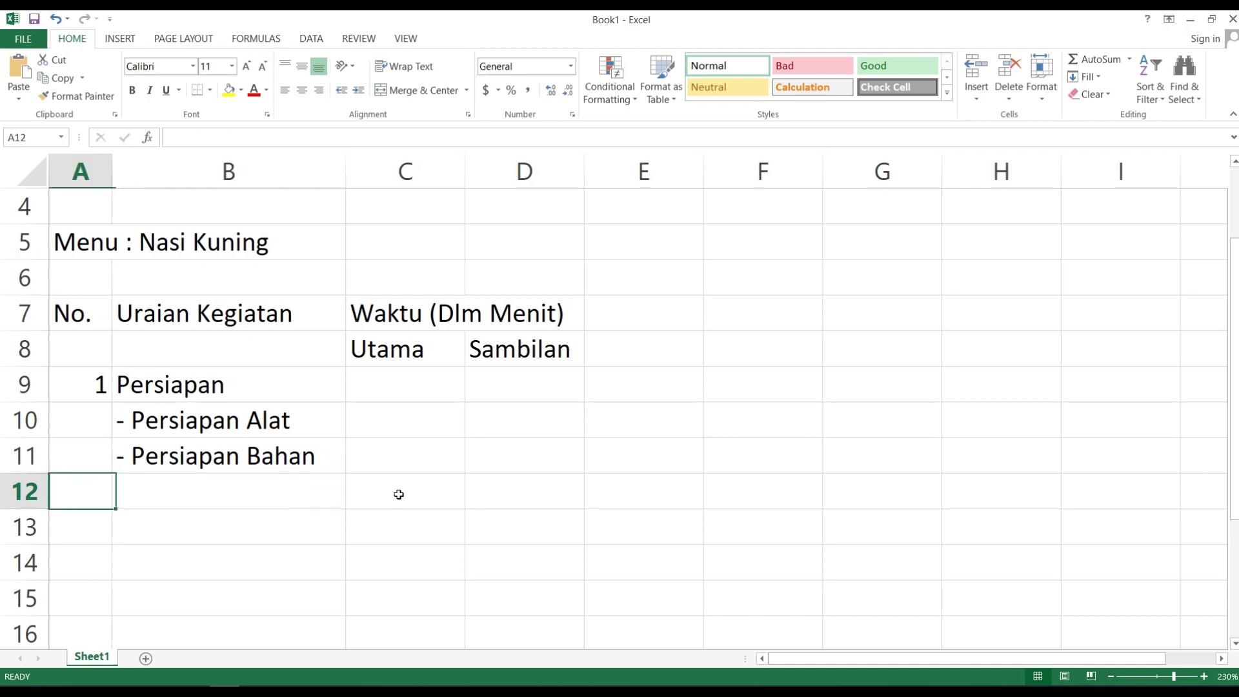
text(2)
key(Tab)
text(Mengaru Beras)
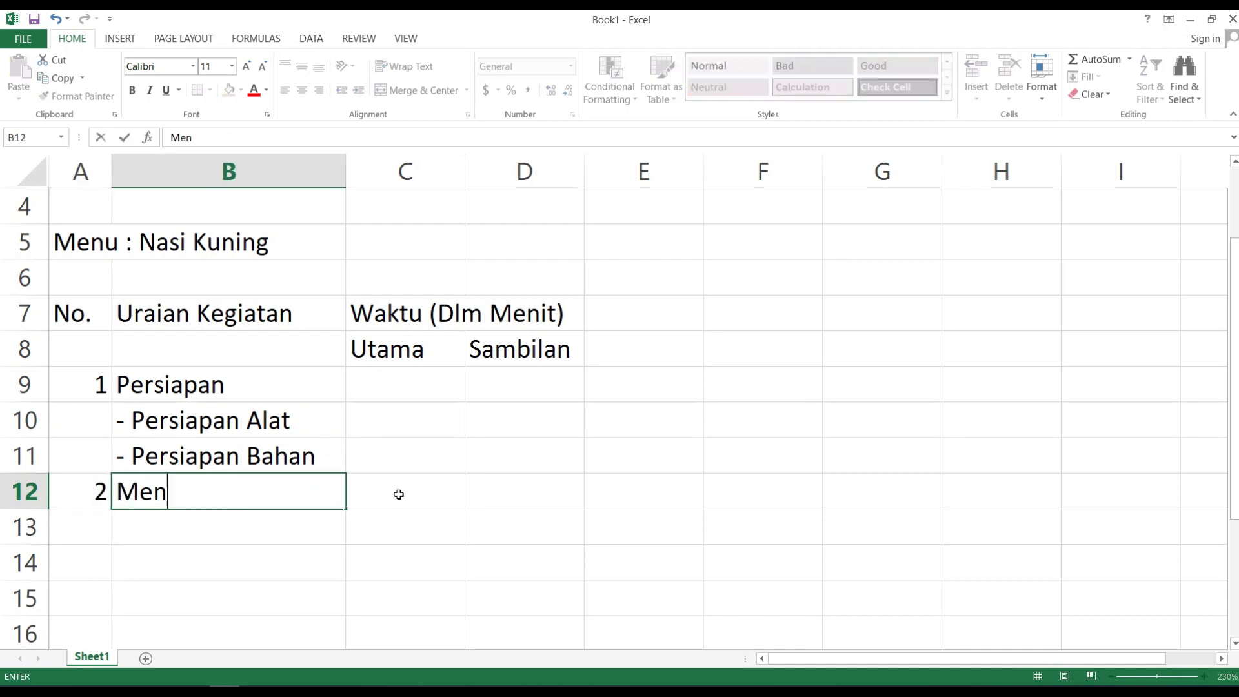
key(Return)
key(Left)
text(3)
key(Tab)
text(Mengukus Nasi)
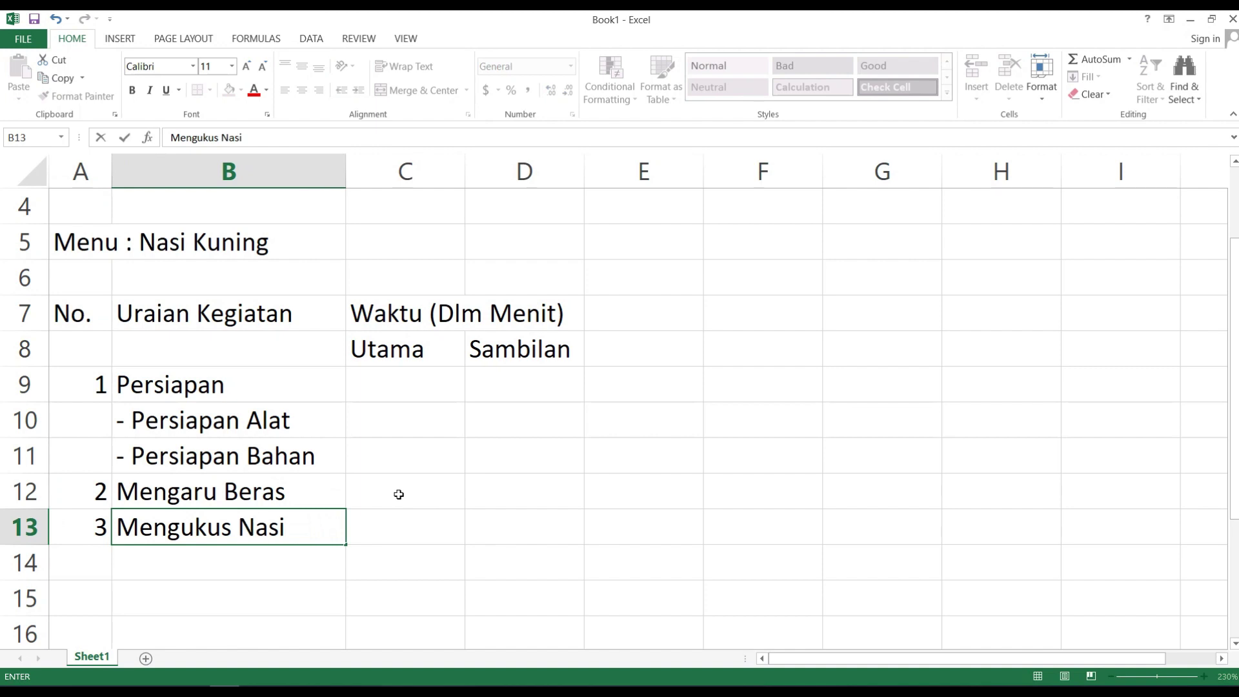
key(Return)
- Enter the text sub-items "- Membuat Sayur Jipang", "- Merebus Telur" and "- Menggoreng Kentang" in B14:B16 and widen column B to fit
scroll(398, 494, down, 2)
text('-)
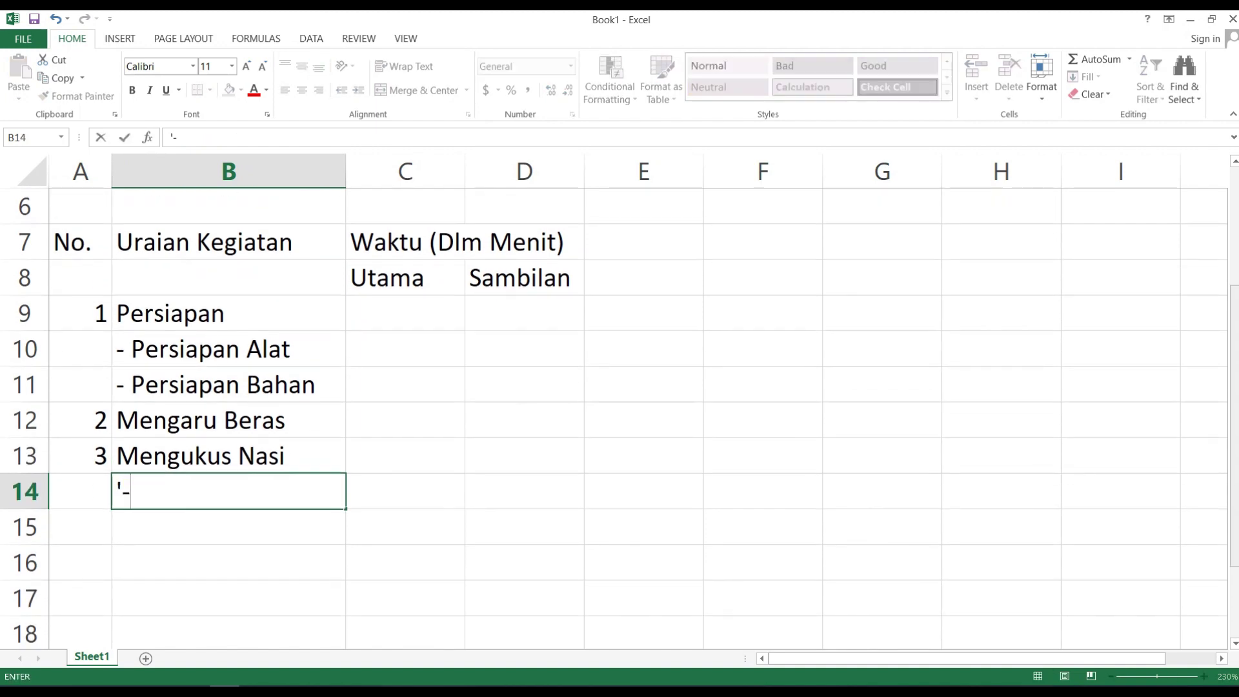
text( Membuat Sayur Jipang)
key(Return)
text('- Merebus Telur)
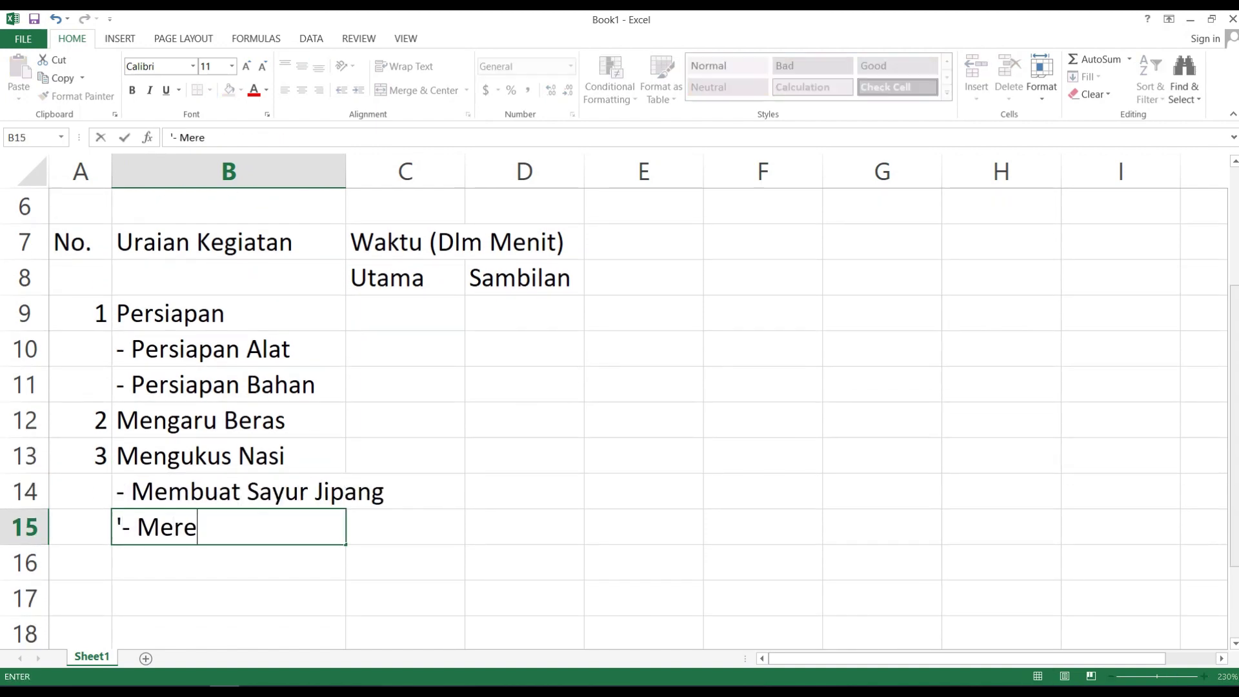
key(Return)
text('- Menggoreng Kentang)
key(Return)
drag(346, 171, 415, 171)
click(1111, 676)
- Enter activity 4 "Membuat Sambal Goreng" in row 17 and activity 5 "Membuat Telur Dadar" in row 18
scroll(340, 522, down, 1)
key(Left)
text(4)
key(Right)
text(Membuat Sambal Goreng)
key(Return)
key(Left)
text(5)
key(Right)
text(Membuat Telur Dadar)
key(Return)
- Enter activity 6 "Membuat Kering Tempe" in row 19 and activity 7 "Mengungkep Ayam" in row 20
key(Left)
text(6)
key(Right)
text(Membuat Kering Tempe)
key(Return)
key(Left)
text(7)
key(Right)
text(Mengungkep Ayam)
key(Return)
- Enter activity number 8 in A21 with the description "Membuat Bergedel" in B21
key(Left)
text(8)
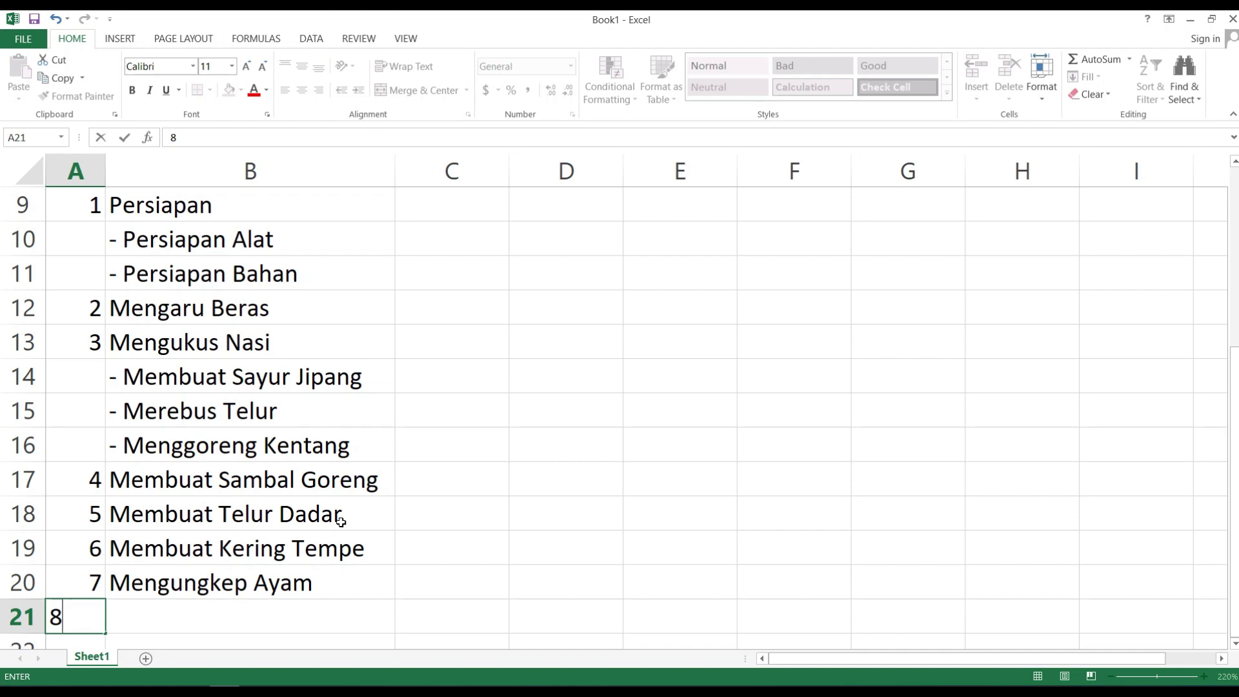
key(Right)
text(Membuat Bergedel)
key(Return)
key(Left)
text(9)
key(Right)
text(Penilaian)
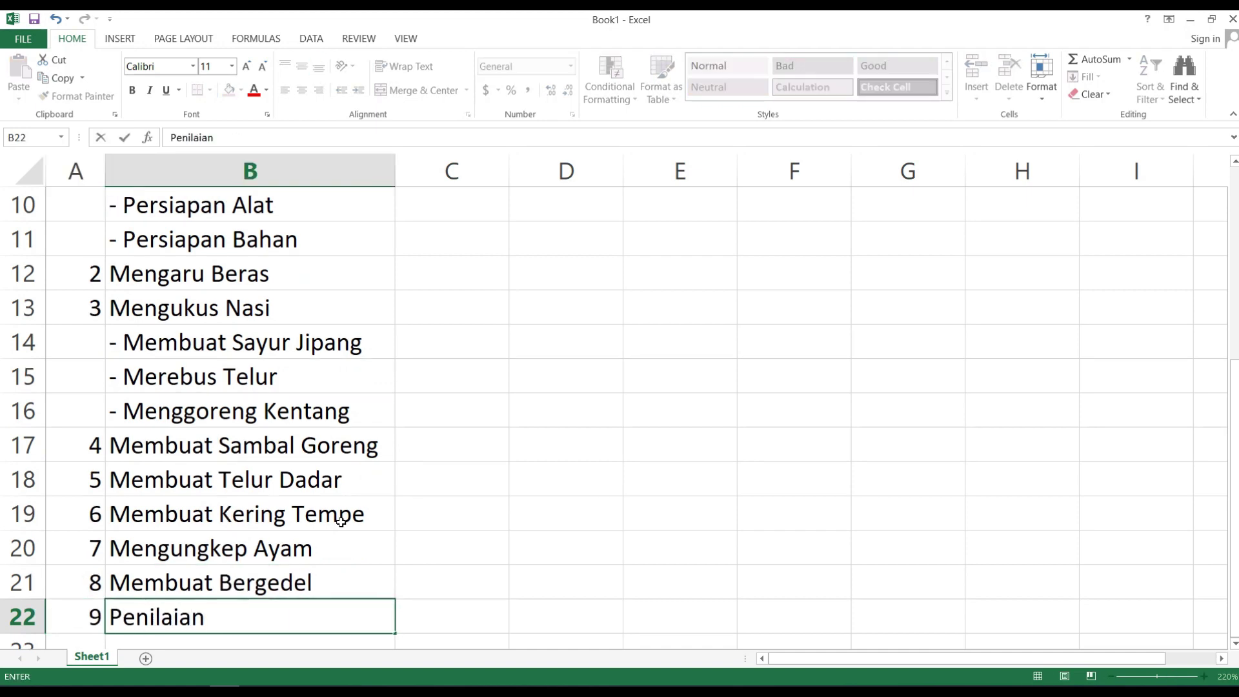
key(BackSpace)
key(BackSpace)
key(BackSpace)
key(BackSpace)
key(BackSpace)
key(BackSpace)
key(BackSpace)
key(BackSpace)
key(BackSpace)
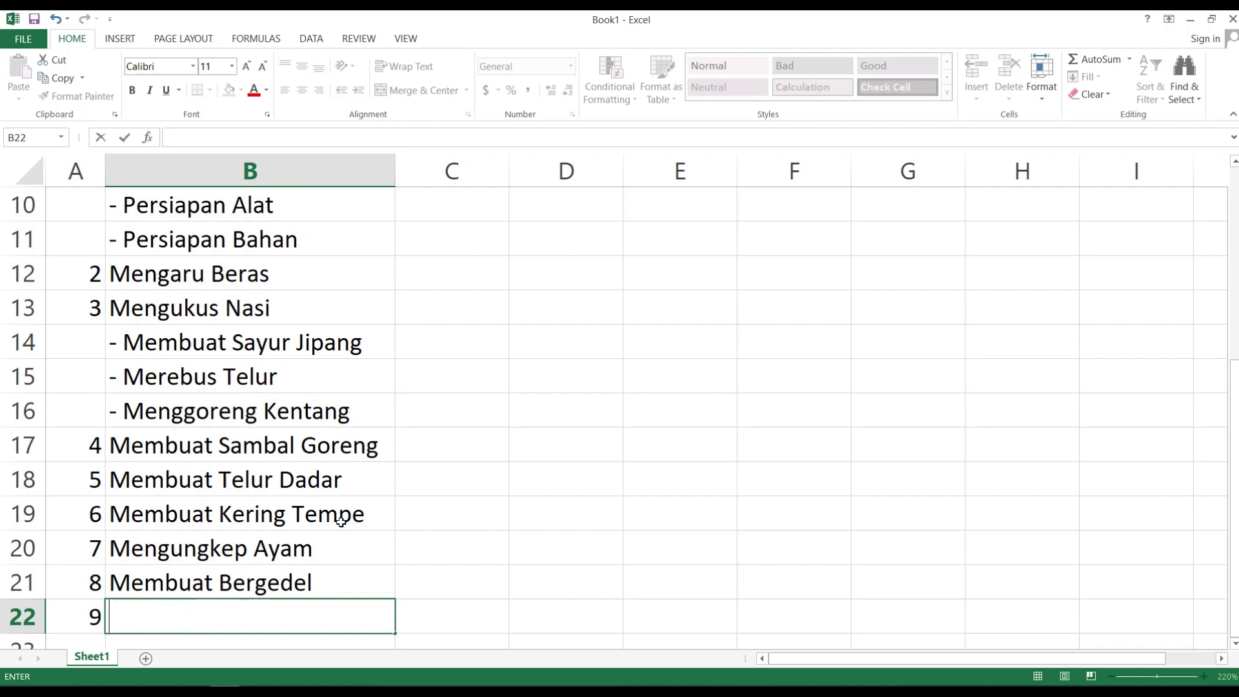
text(Menata)
key(Return)
key(Up)
key(Right)
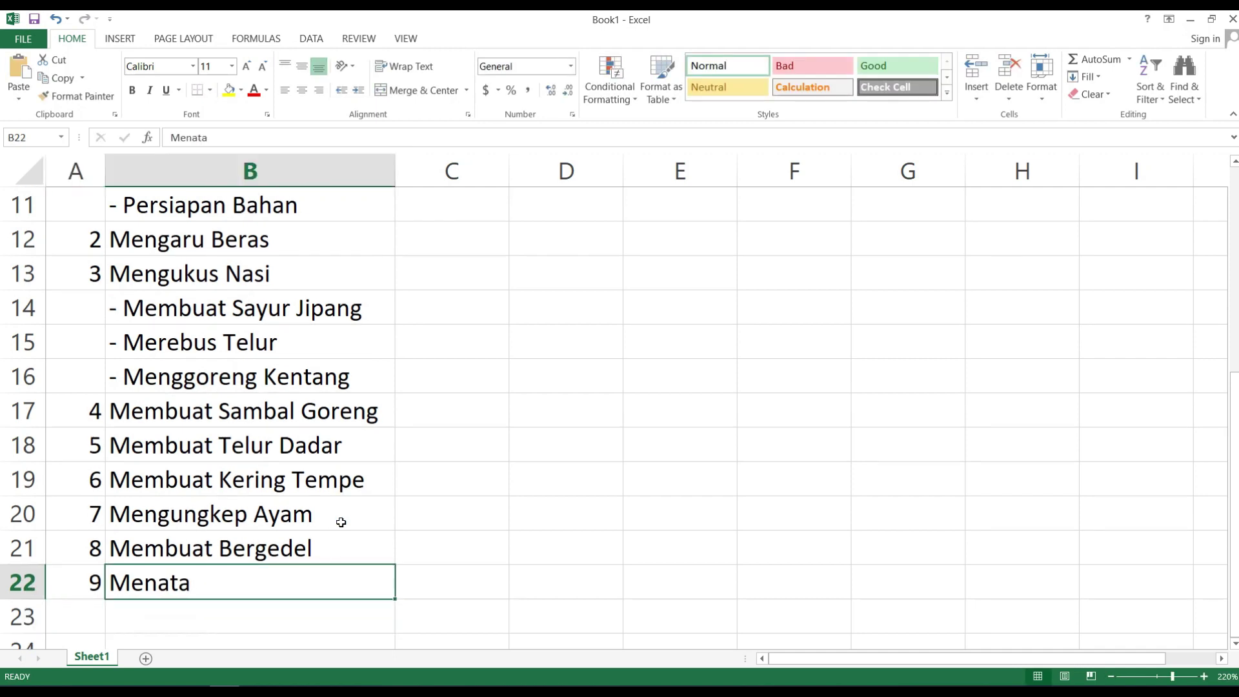
key(Delete)
- Enter activity number 9 in A22 with the description "Menata Hidangan" in B22
key(Left)
text(9)
key(Right)
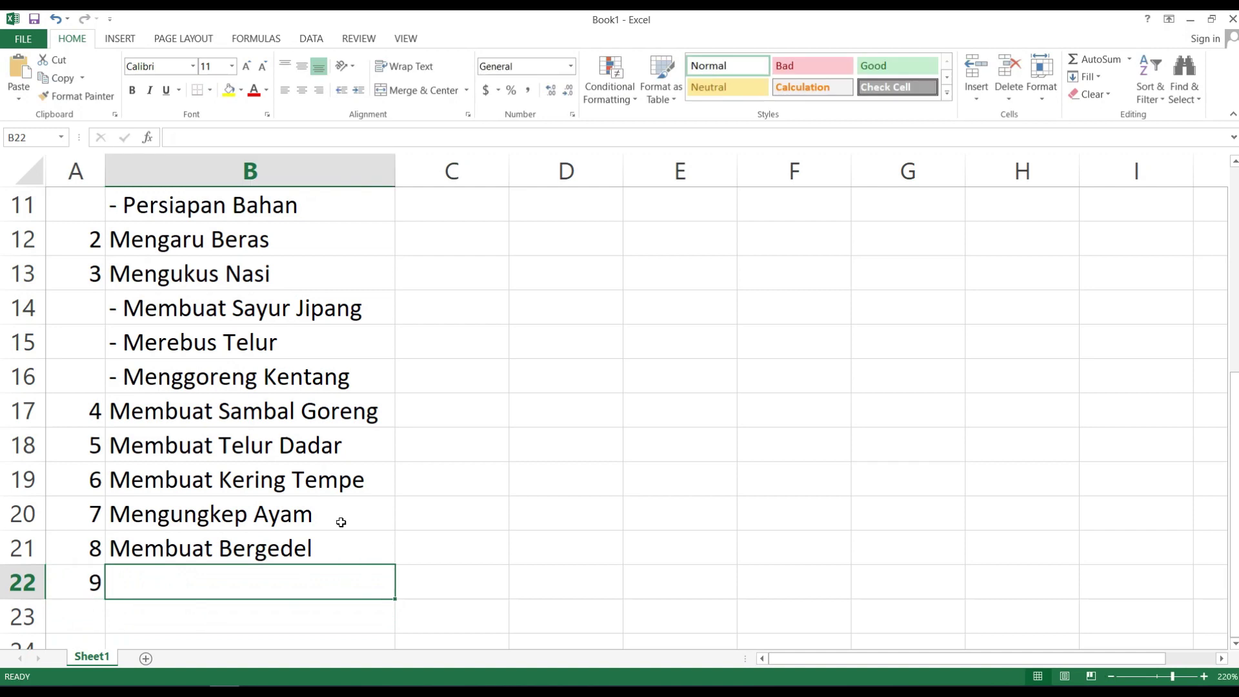
text(Menata Hidangan)
key(Return)
- Enter activity number 10 in A23 with the description "Penilaian" in B23
key(Left)
text(10)
key(Right)
text(Penilaian)
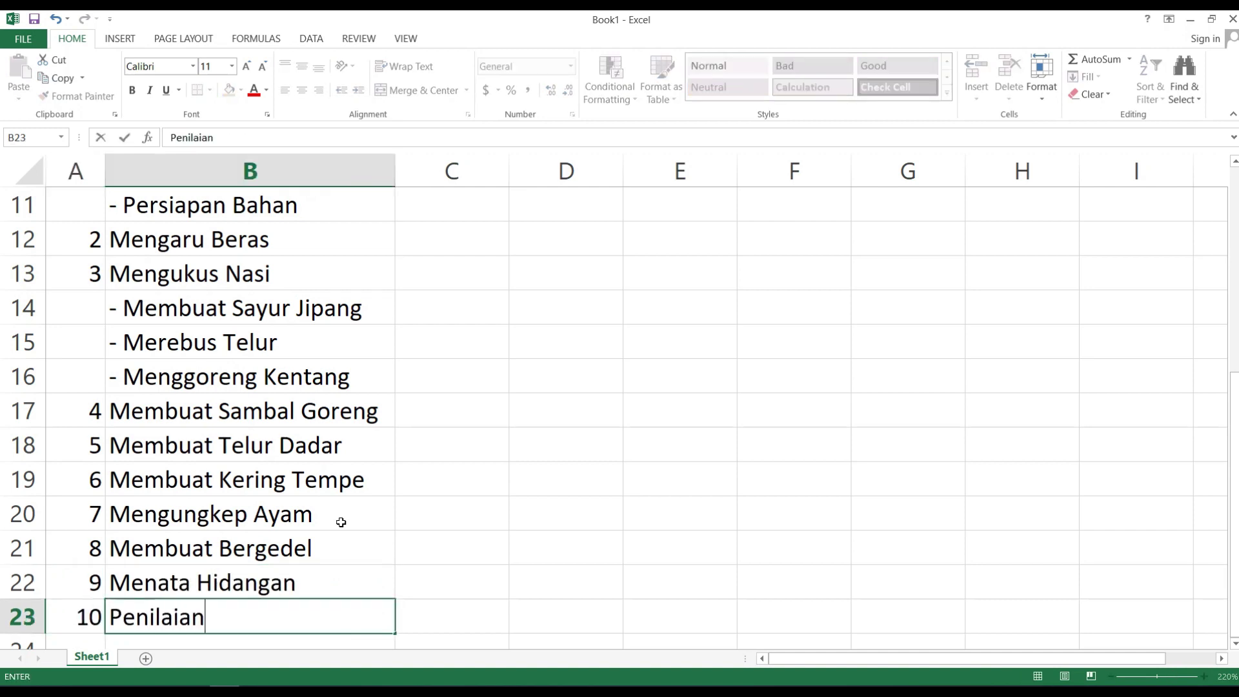
key(Return)
- Enter activity number 11 in A24 with the description "Clear Up" in B24
key(Left)
text(11)
key(Right)
text(Cel)
key(BackSpace)
key(BackSpace)
text(lear Up)
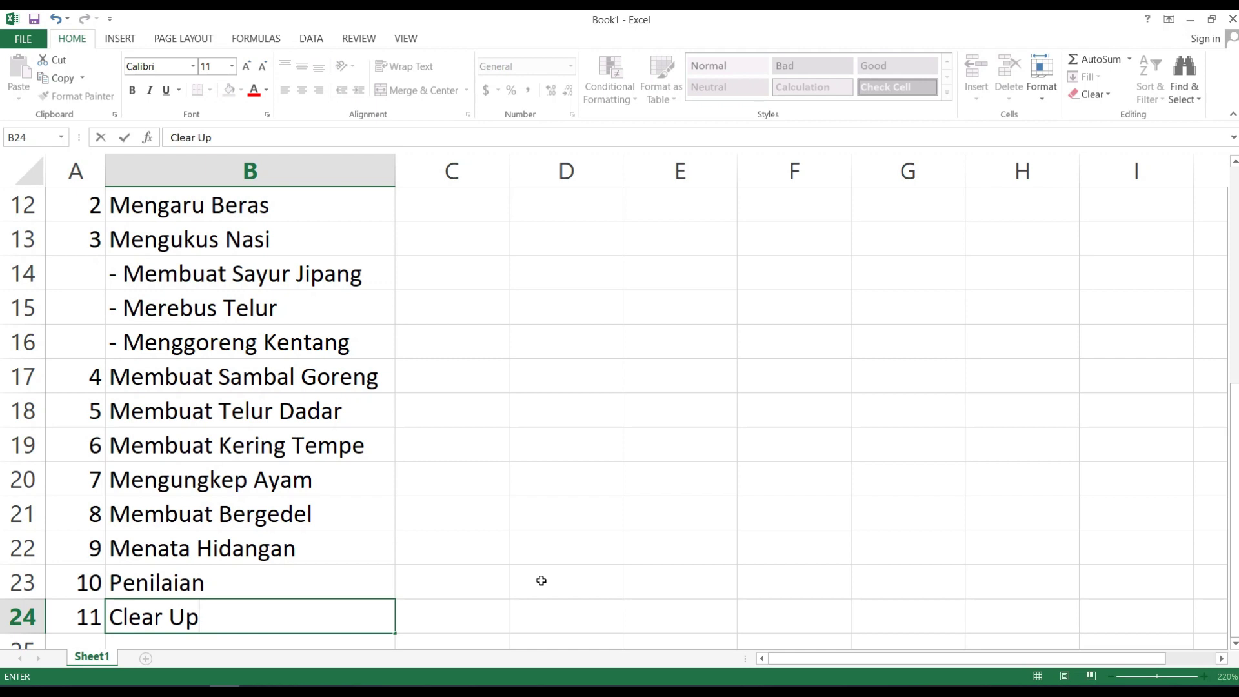
key(Return)
- Review the whole work order from the title rows down to the last numbered activity
scroll(492, 545, up, 1)
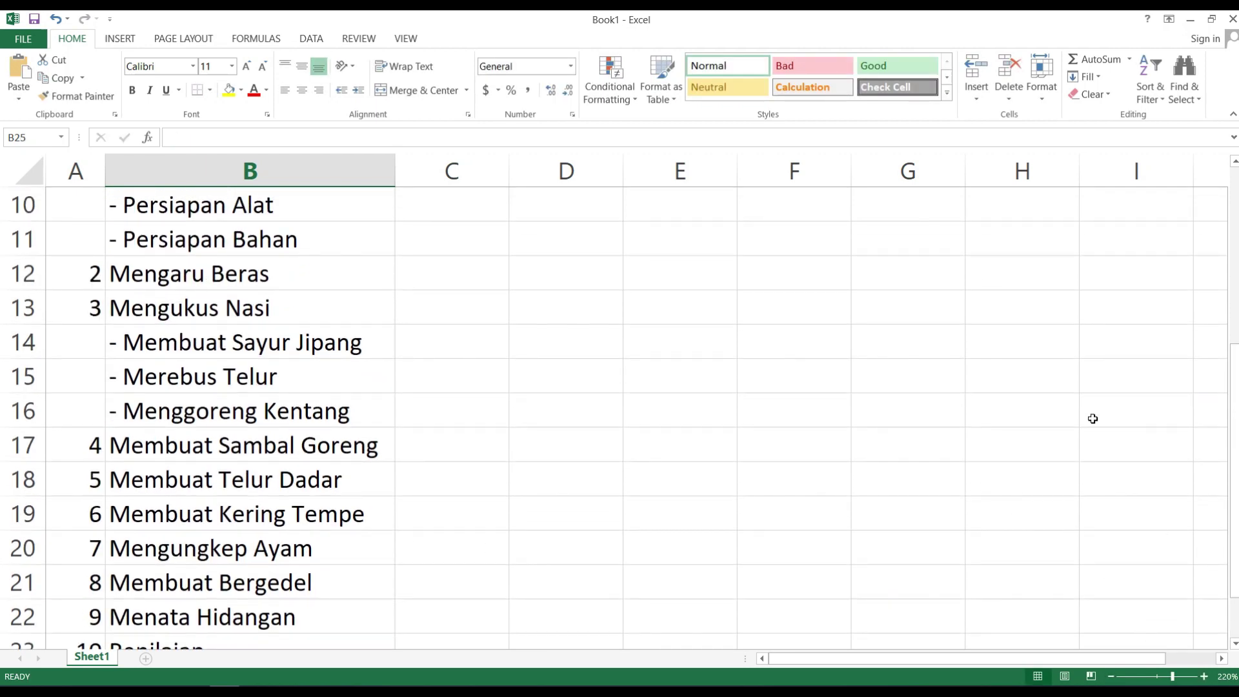
scroll(1092, 418, down, 3)
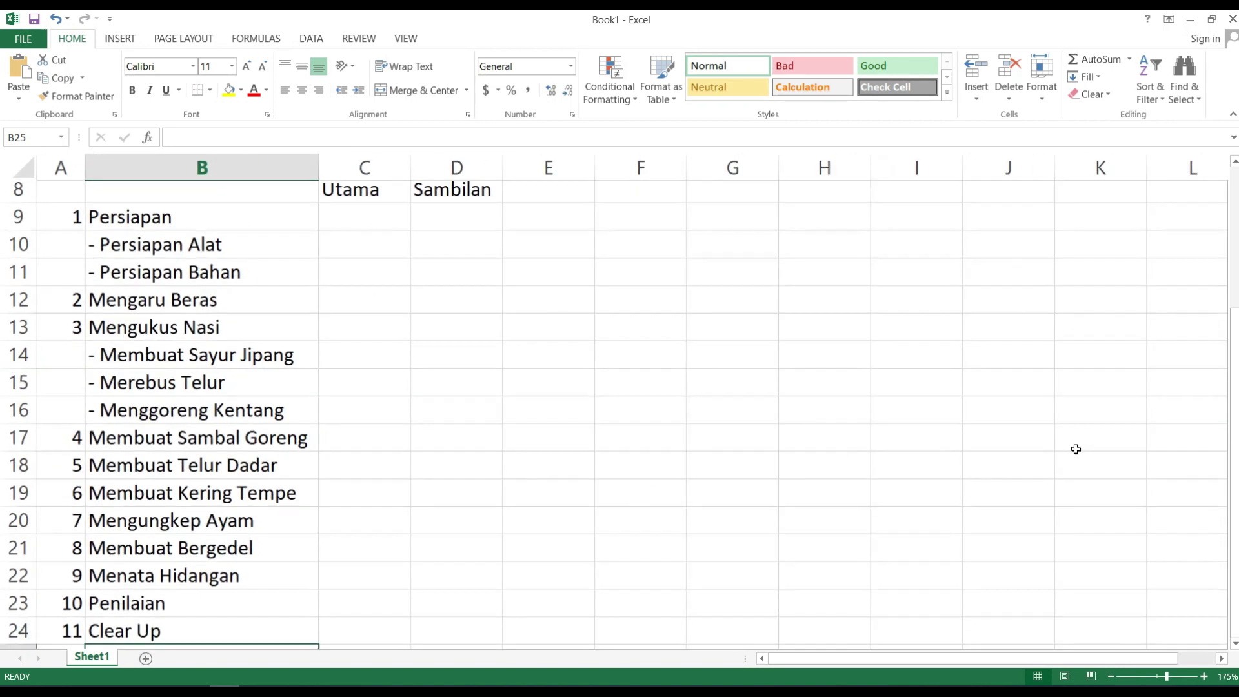
scroll(980, 445, down, 2)
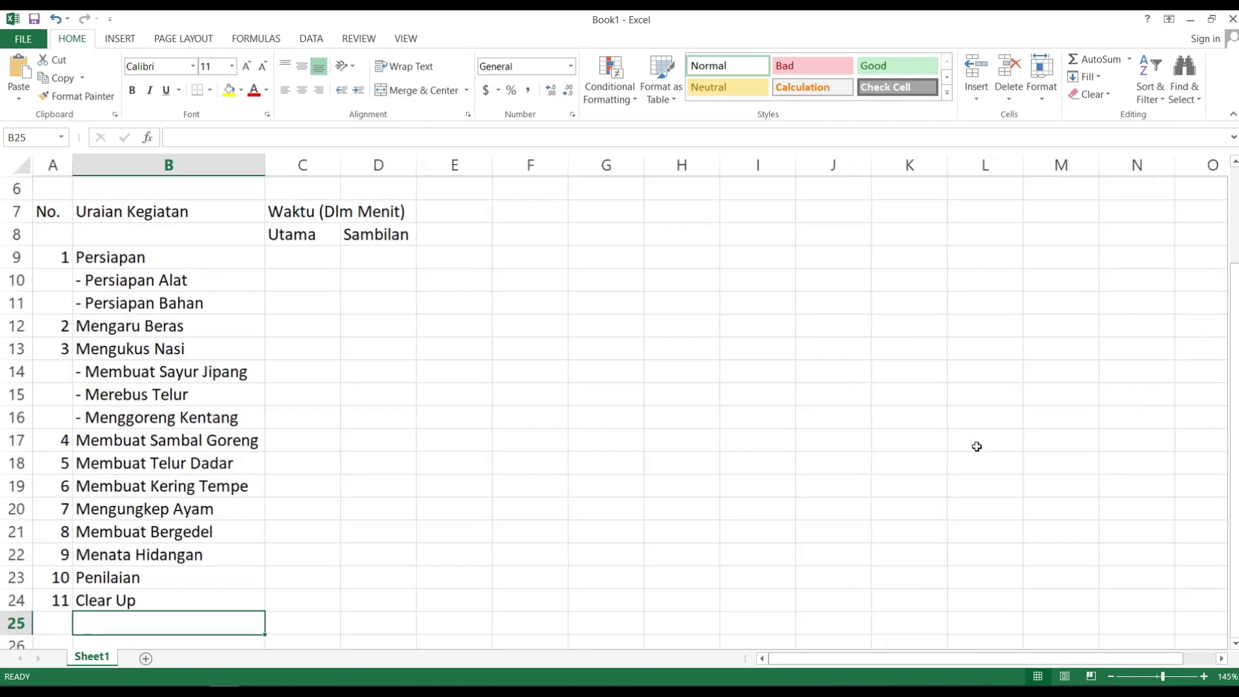
scroll(976, 445, up, 2)
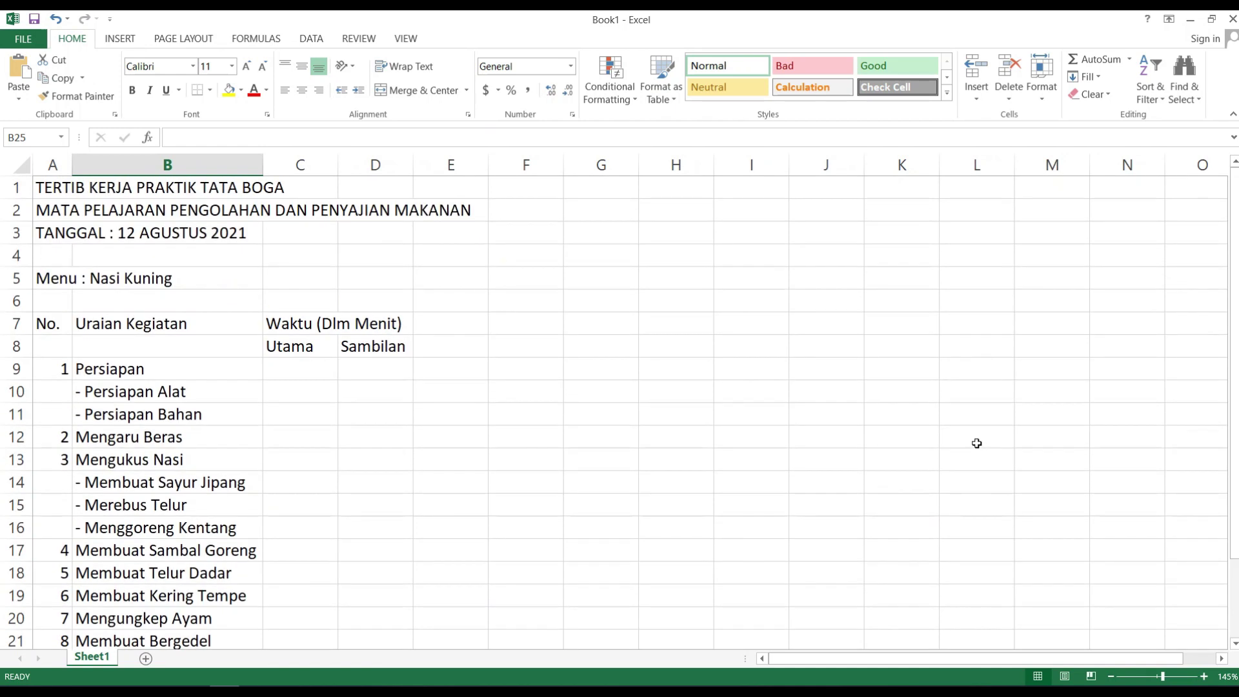
scroll(977, 441, up, 4)
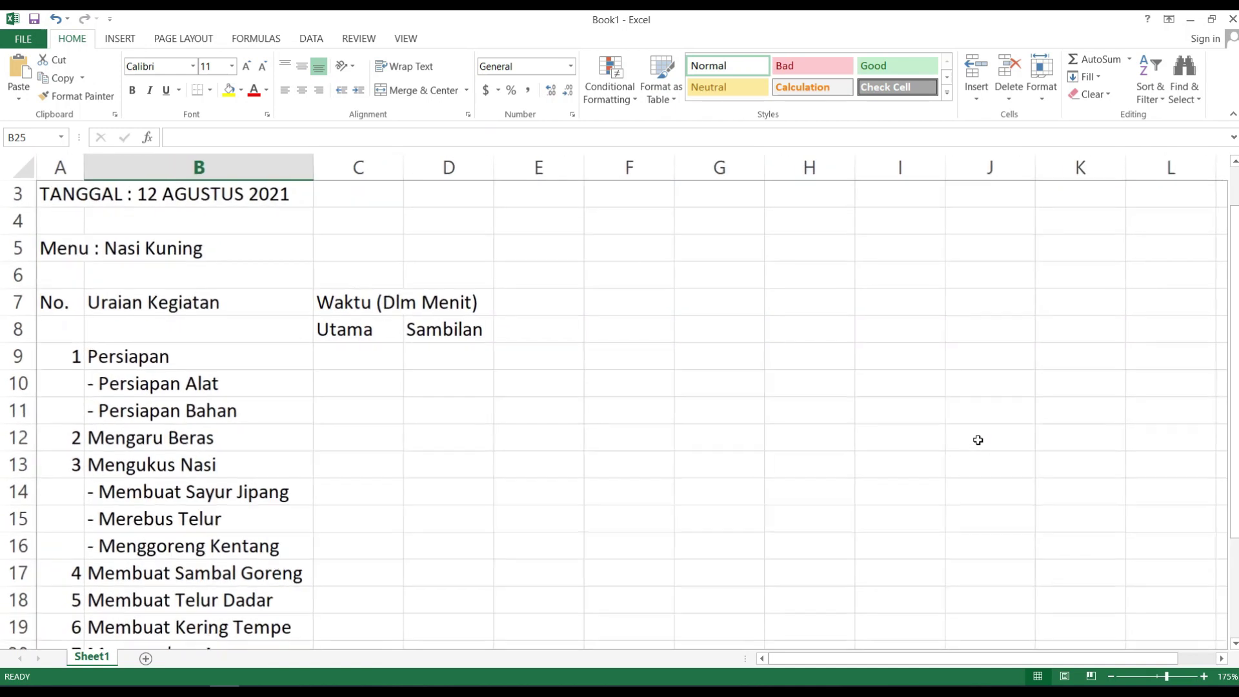
scroll(977, 439, down, 3)
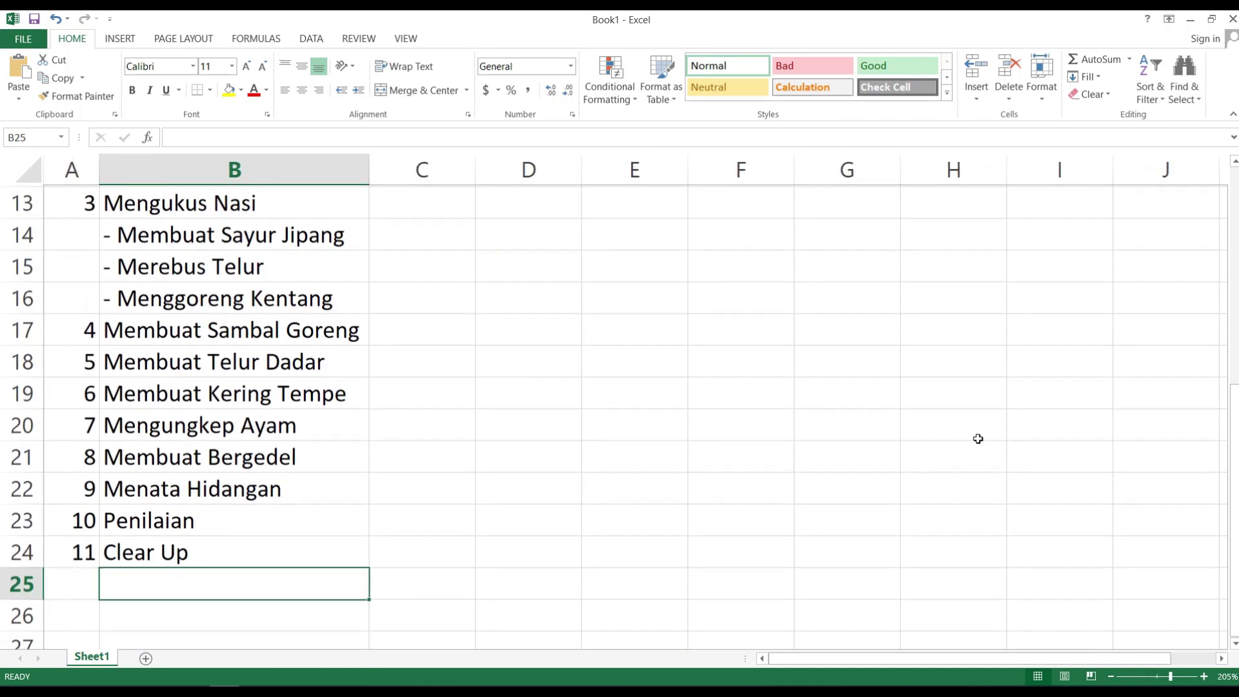
scroll(977, 439, up, 1)
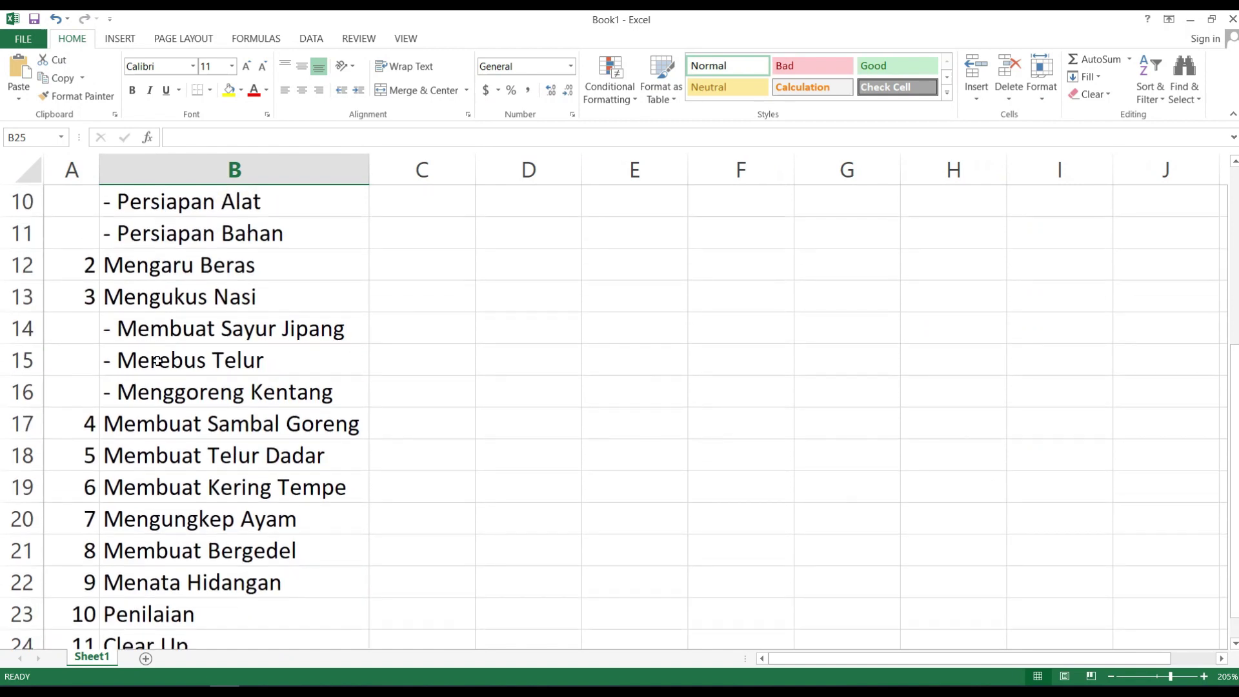
scroll(151, 355, up, 1)
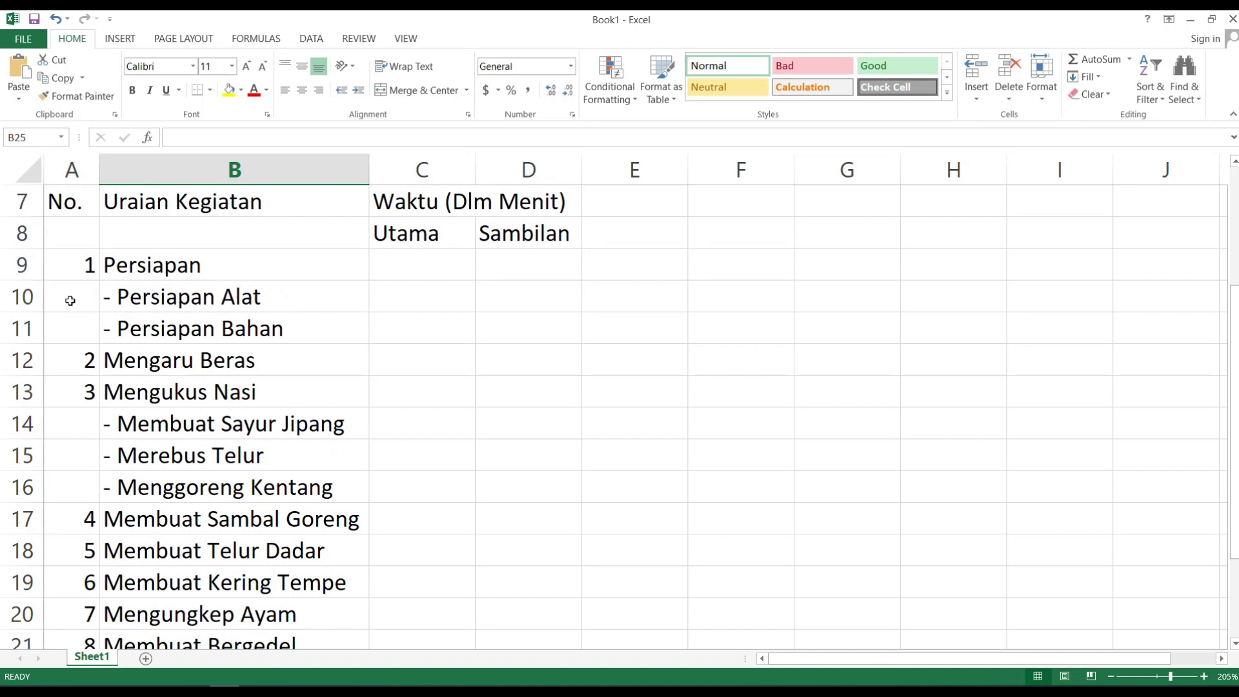
- Insert a blank row 10 above the "- Persiapan Alat" entry
click(27, 296)
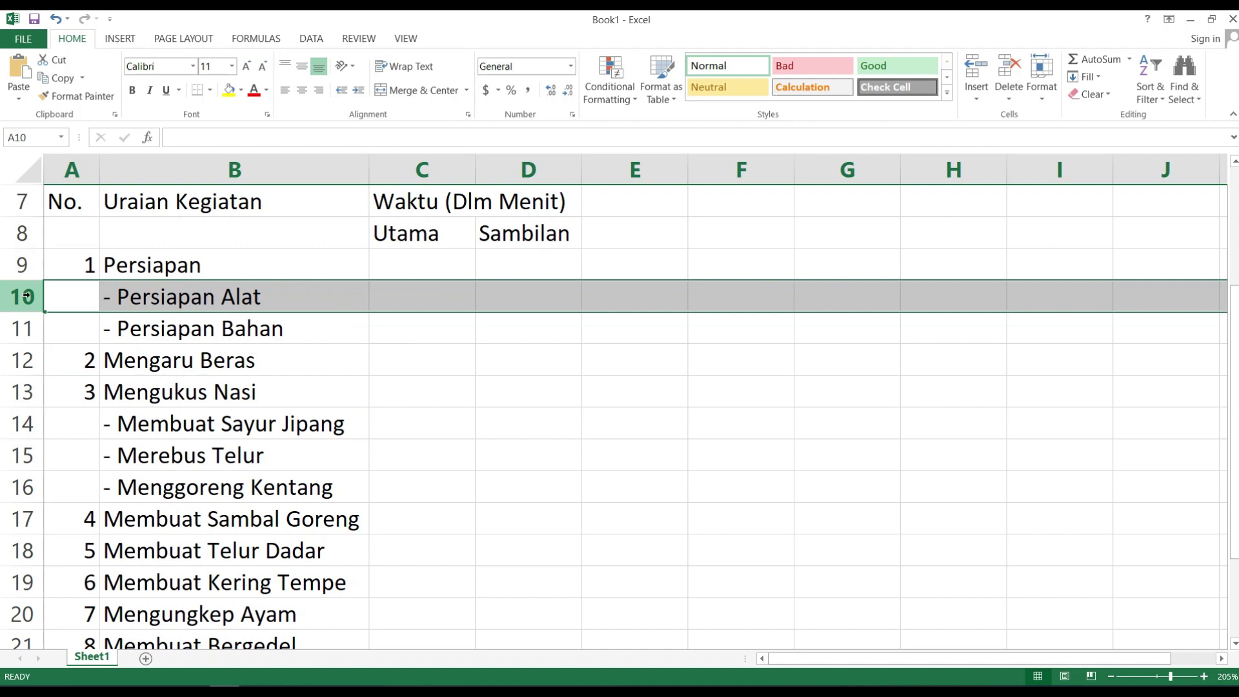
right_click(29, 297)
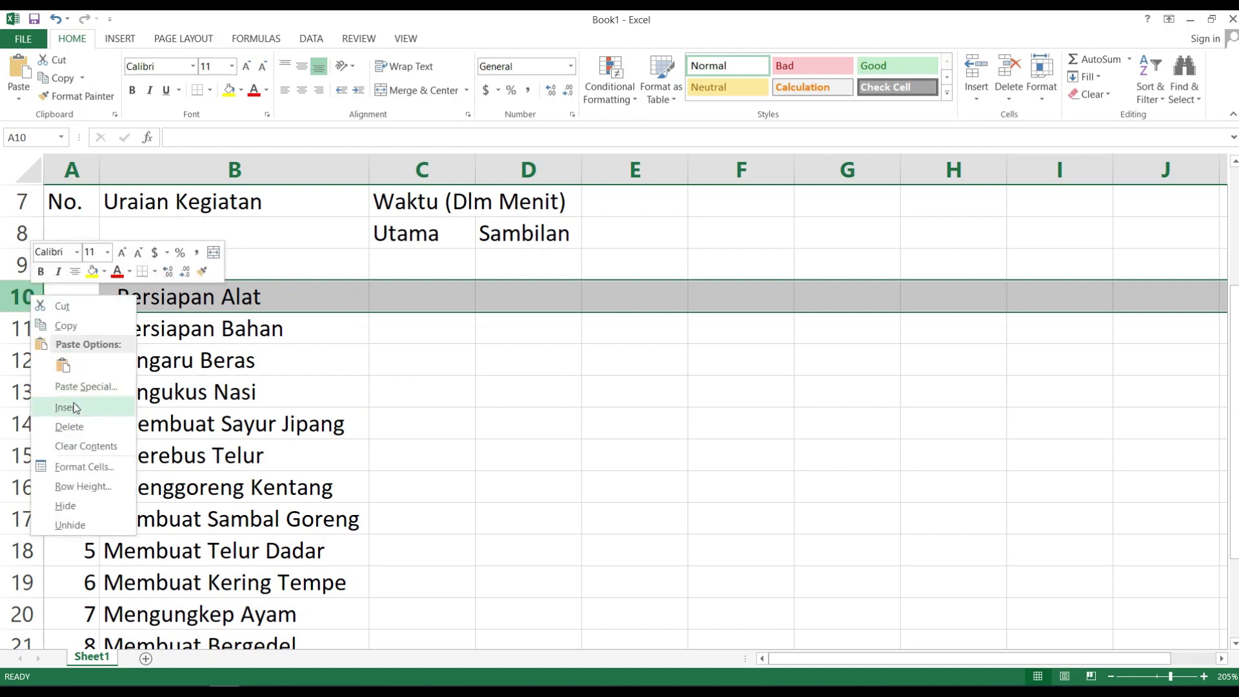
key(Escape)
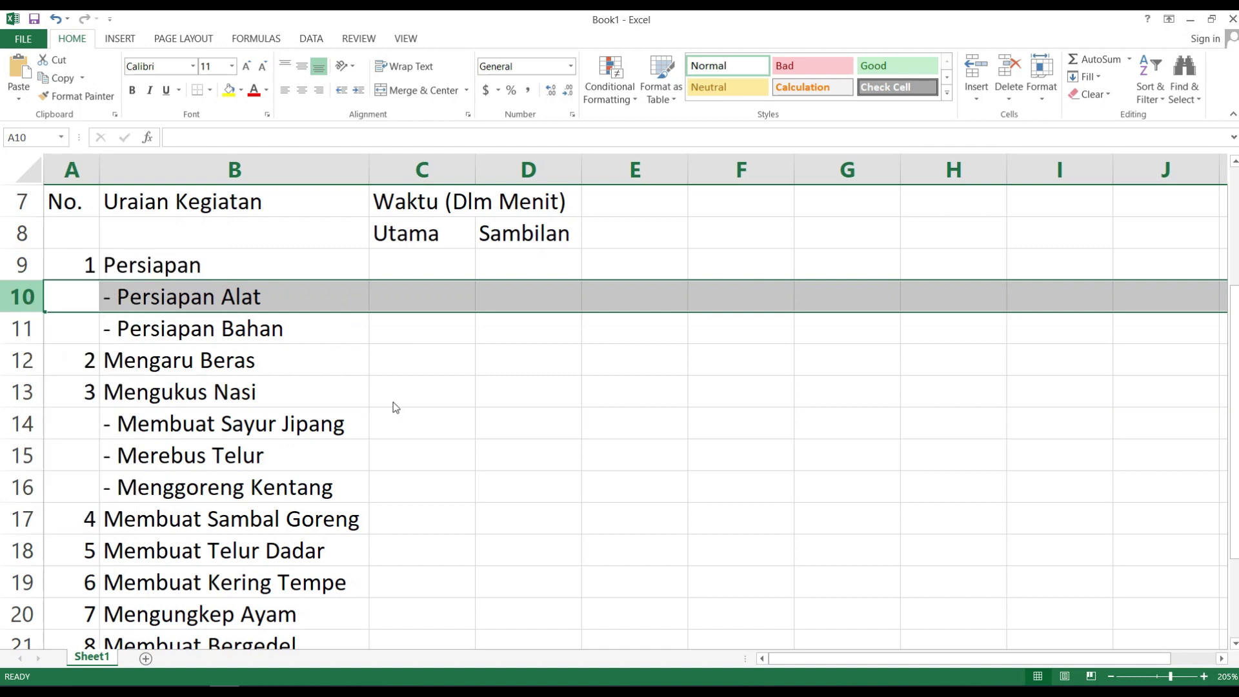
right_click(20, 294)
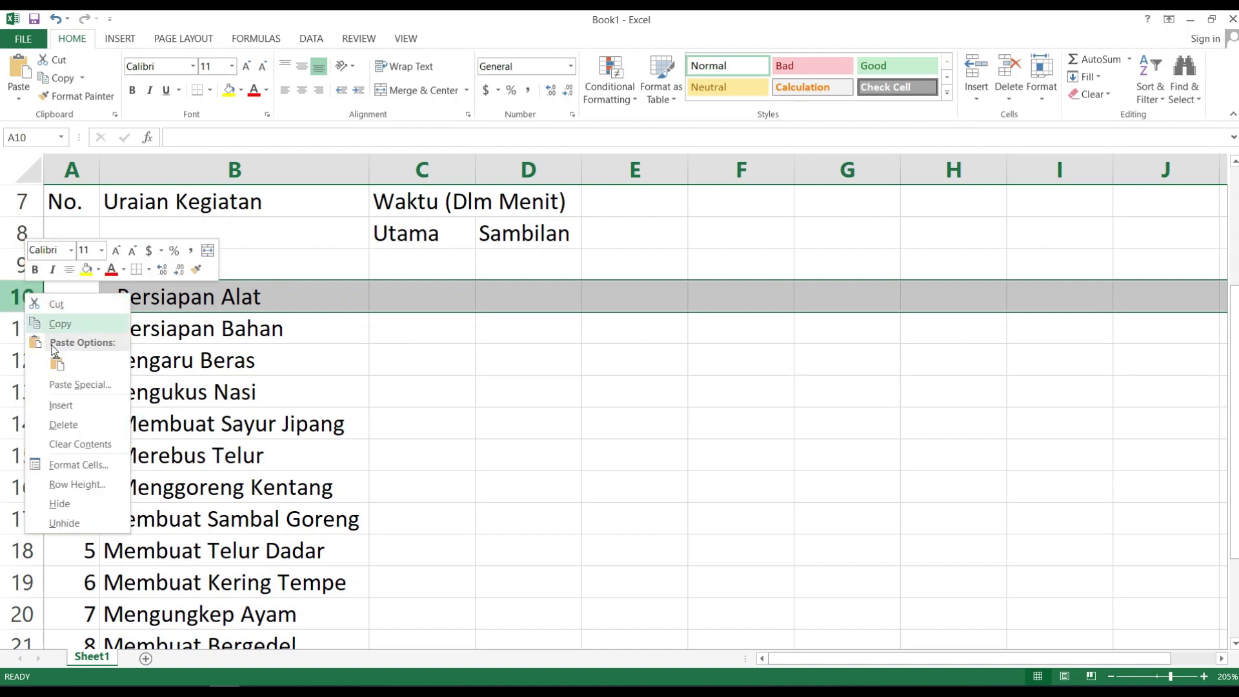
click(61, 403)
click(217, 370)
- Enter the sub-activity "- Cuci Tangan" as text in B10 under Persiapan
click(187, 302)
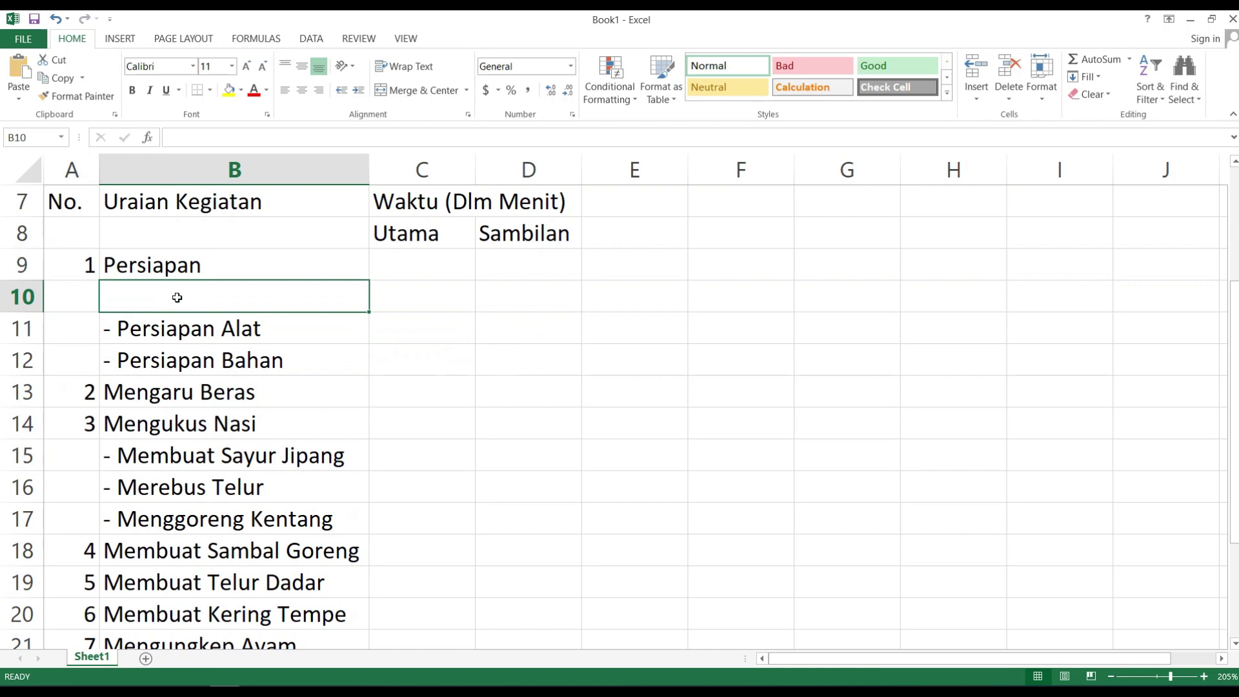
text(')
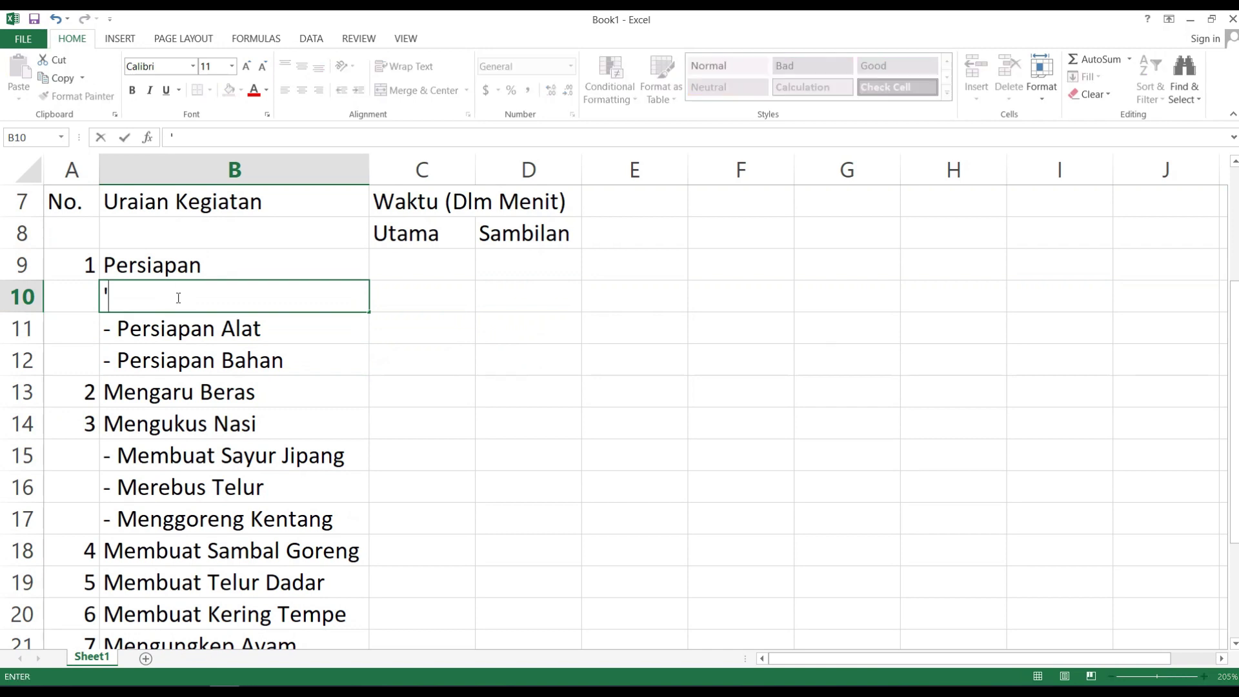
text(- Cuci Tangan)
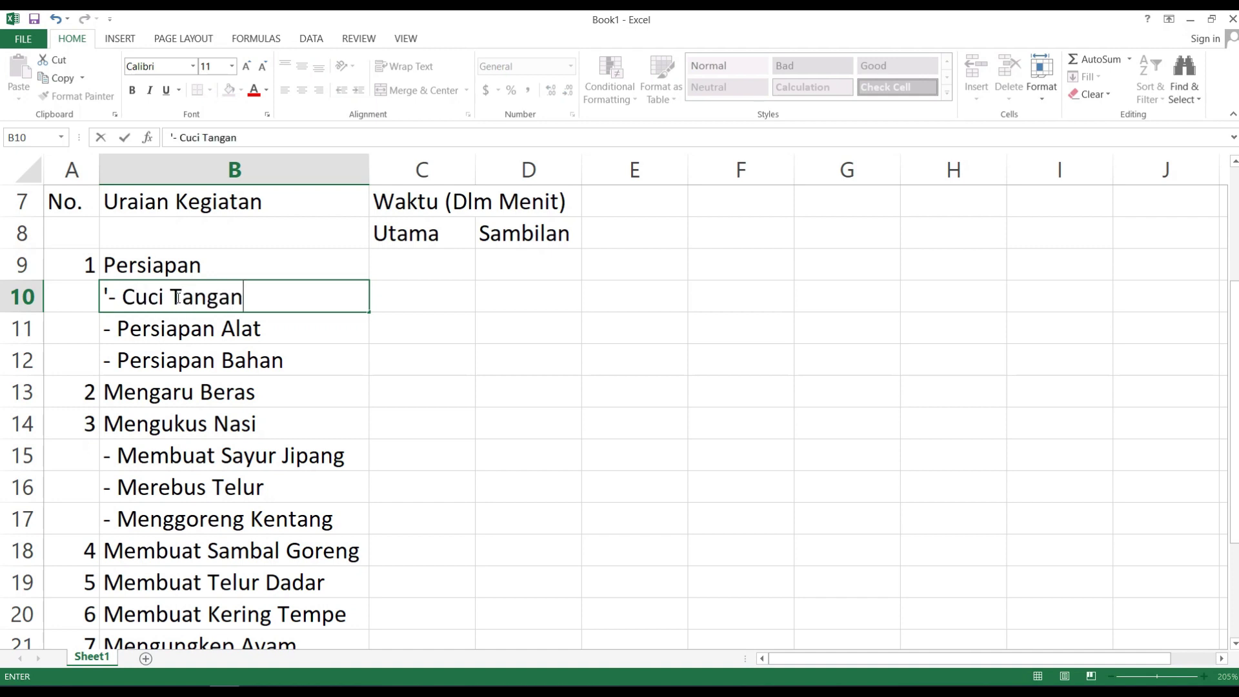
key(Return)
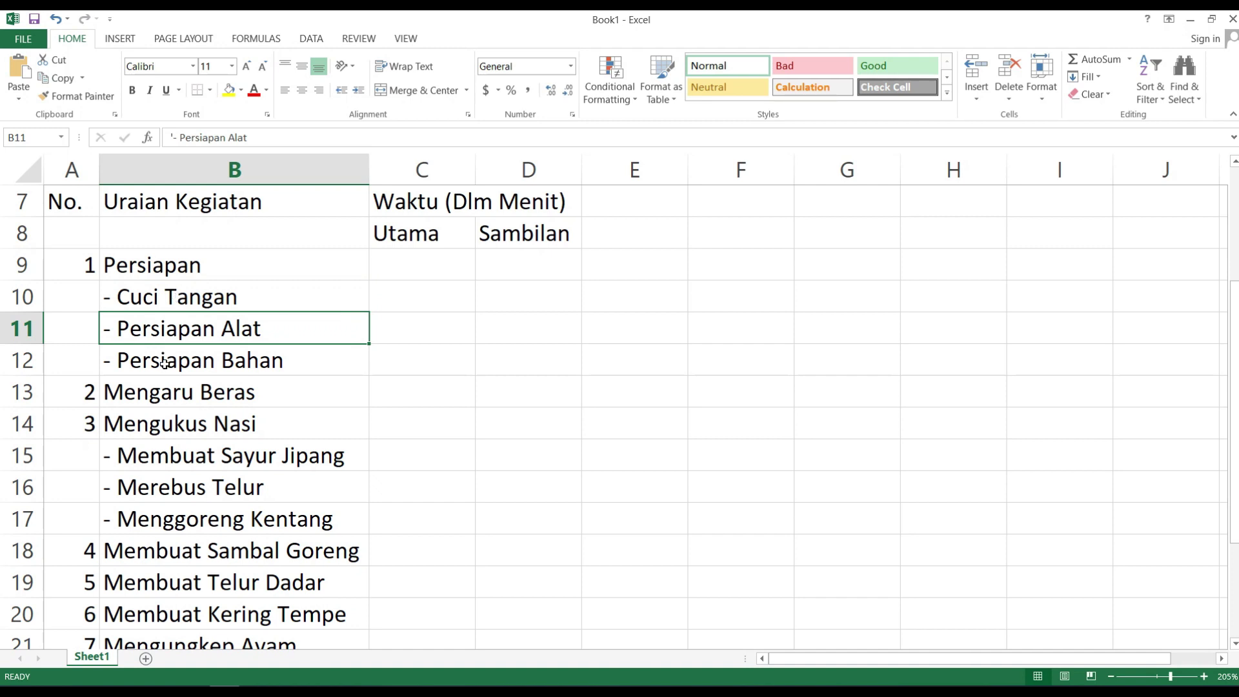
- Insert a blank row 19 above the "Membuat Telur Dadar" activity
scroll(136, 364, down, 3)
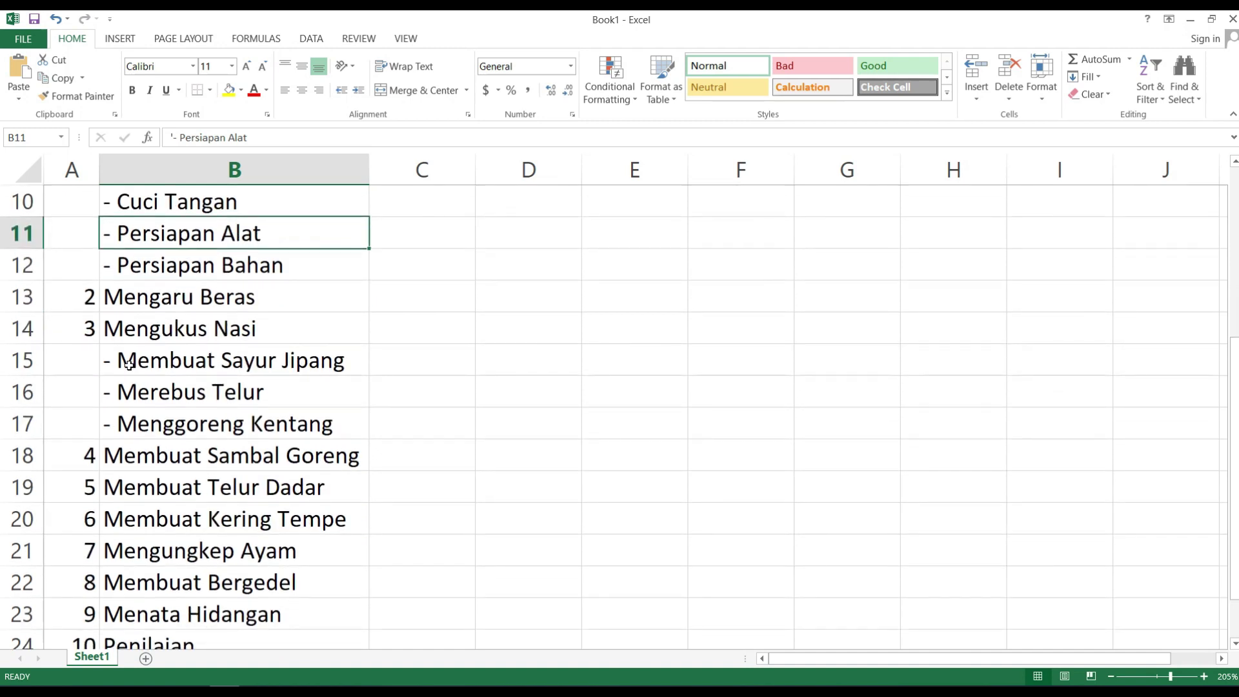
scroll(129, 365, down, 3)
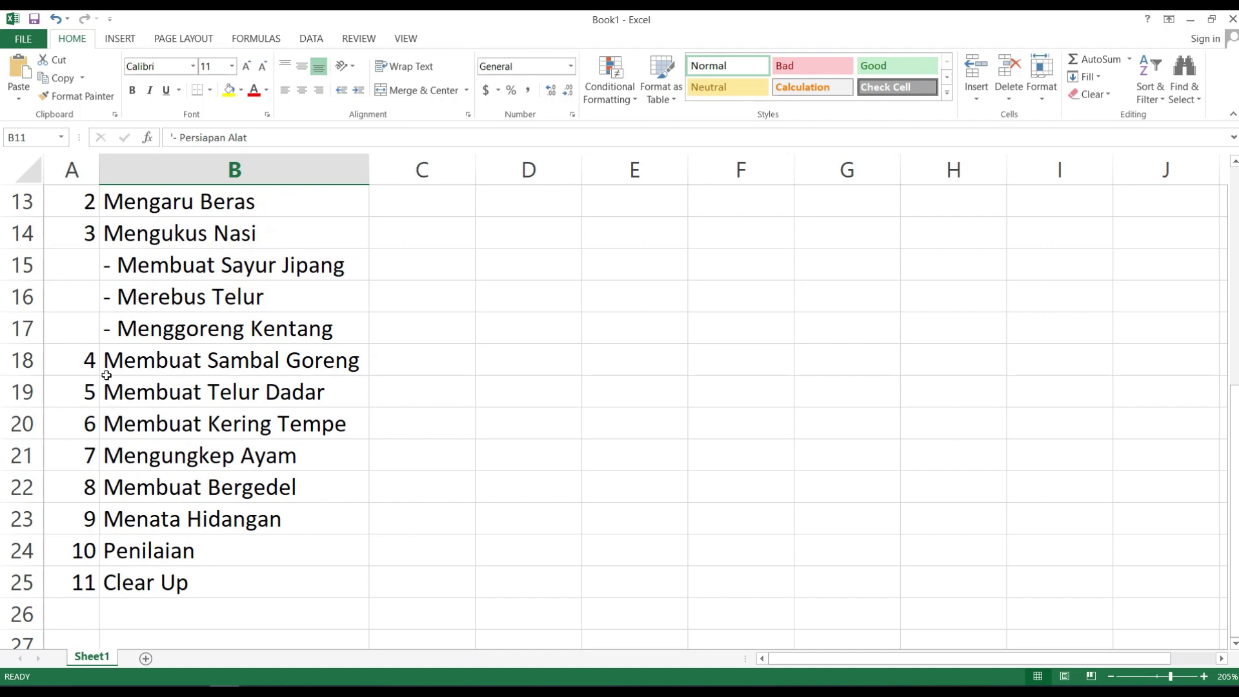
click(21, 396)
right_click(18, 397)
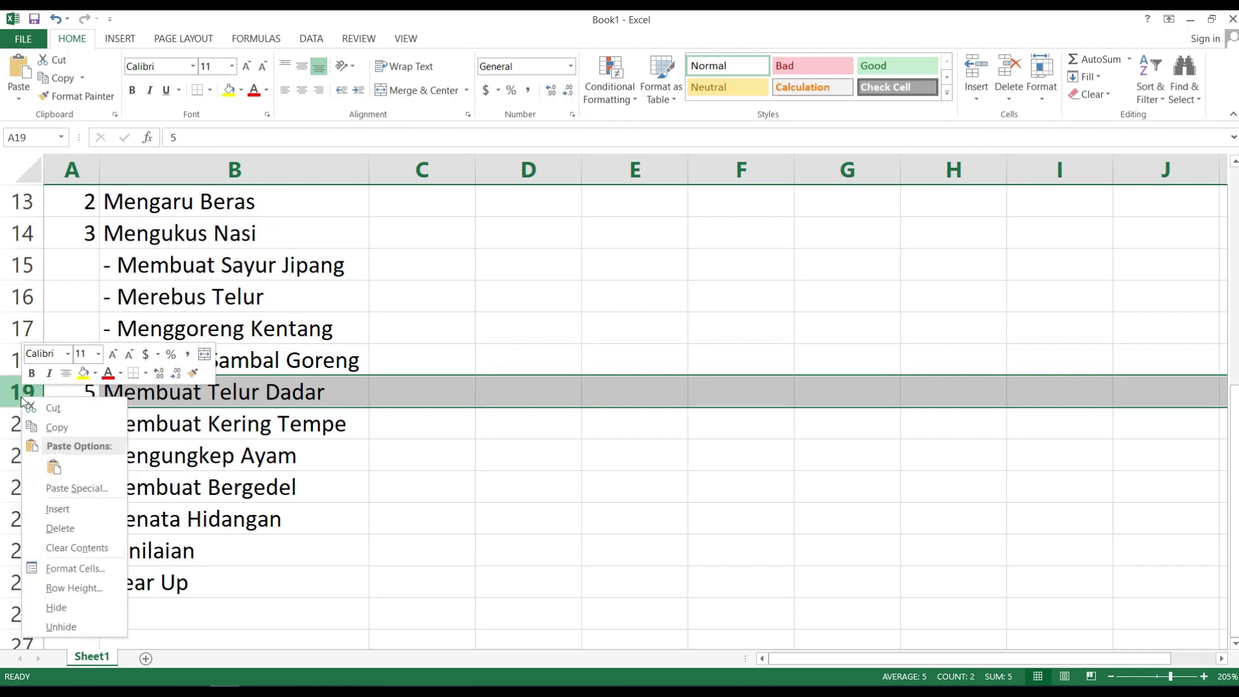
click(65, 510)
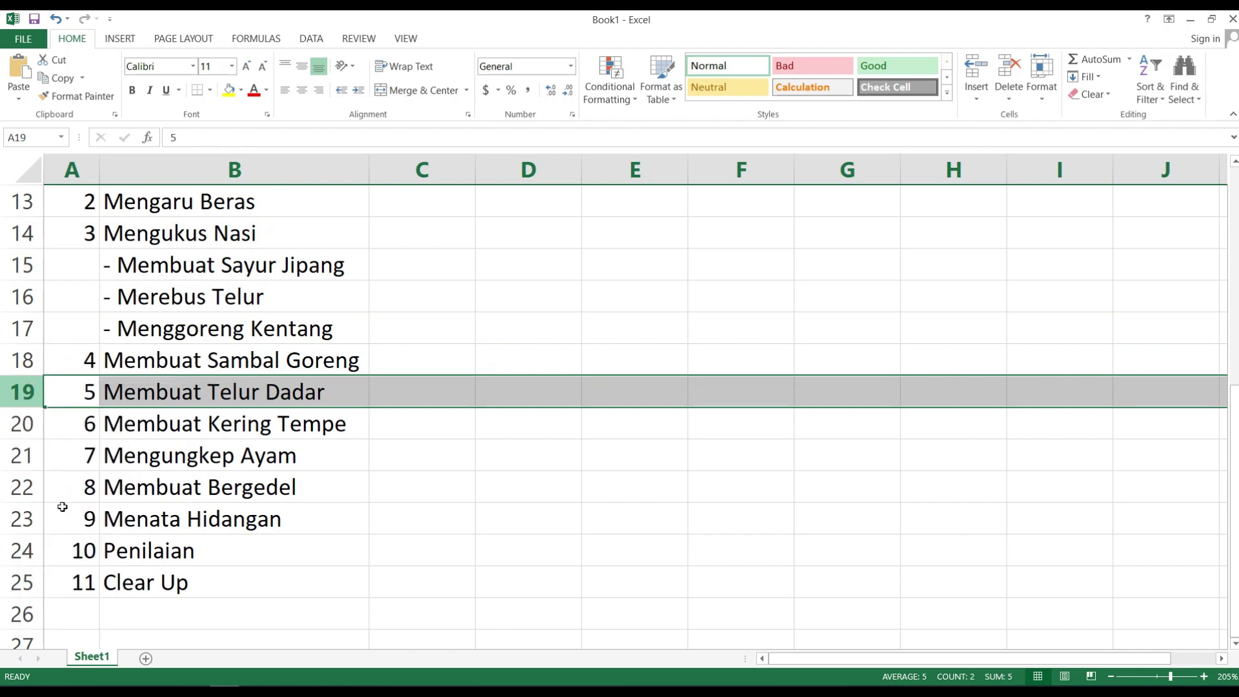
- Enter "Mengulek Sambal" in B19 and renumber the activities in A19:A26 from 5 to 12
click(277, 390)
text(M)
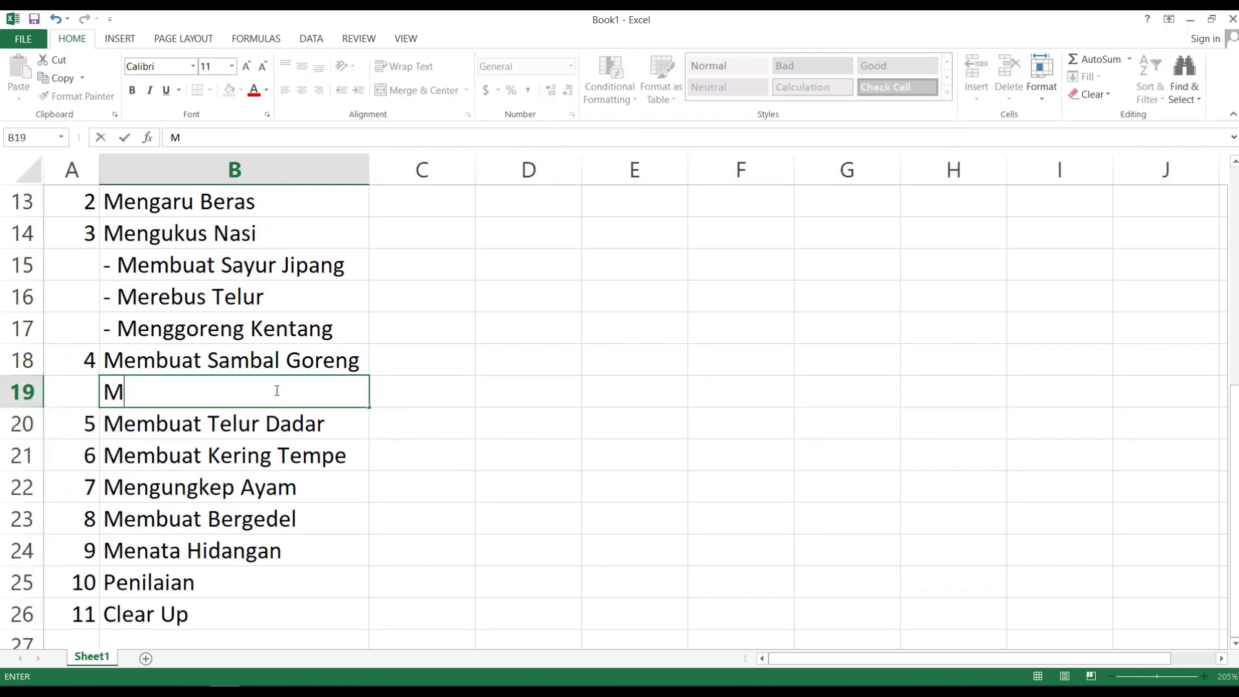
text(engu)
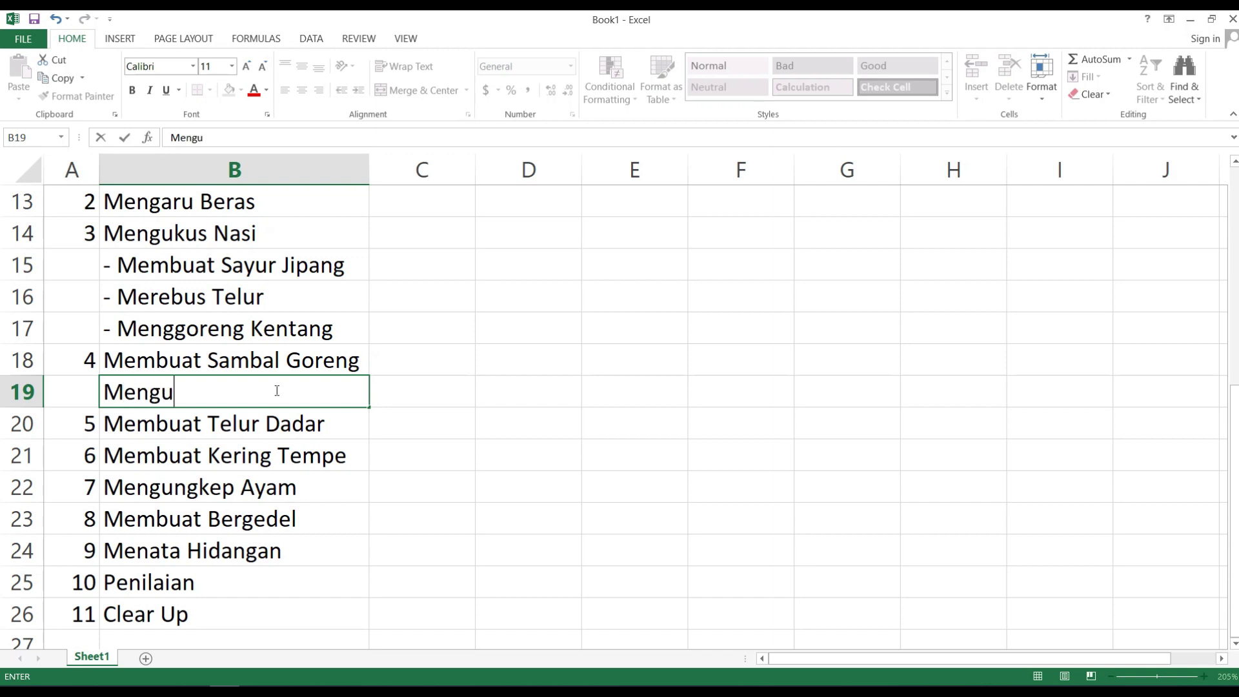
text(lek Sambal)
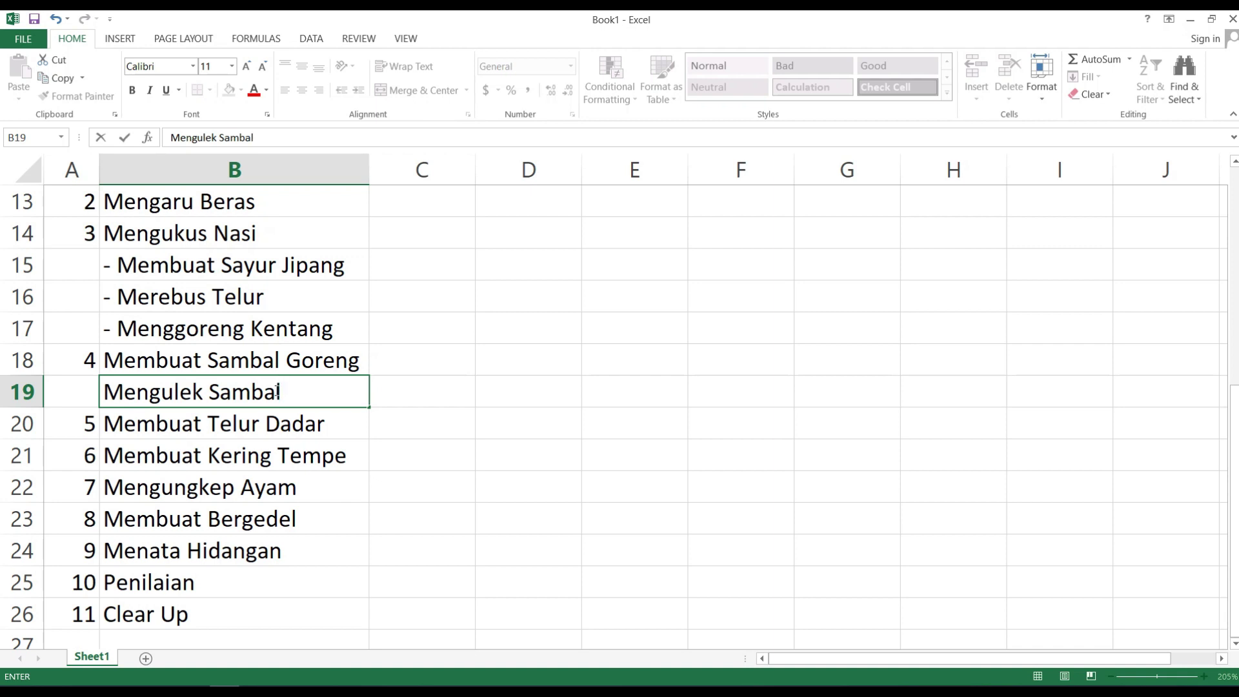
click(76, 387)
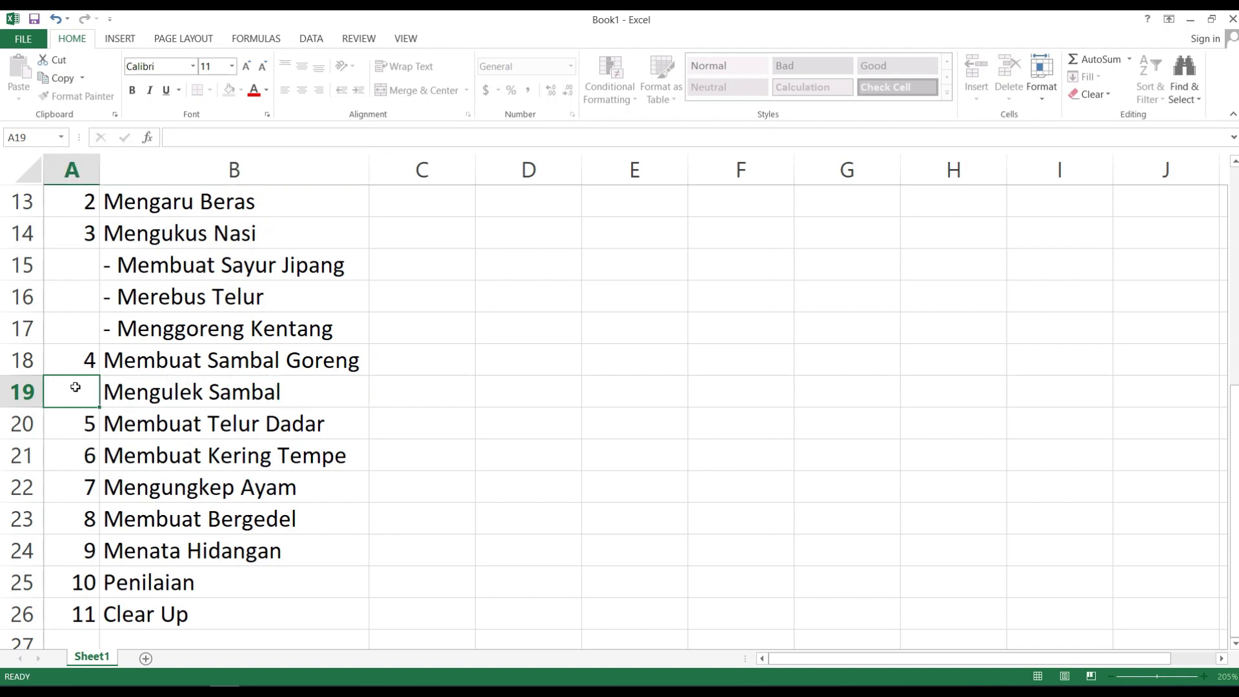
click(212, 427)
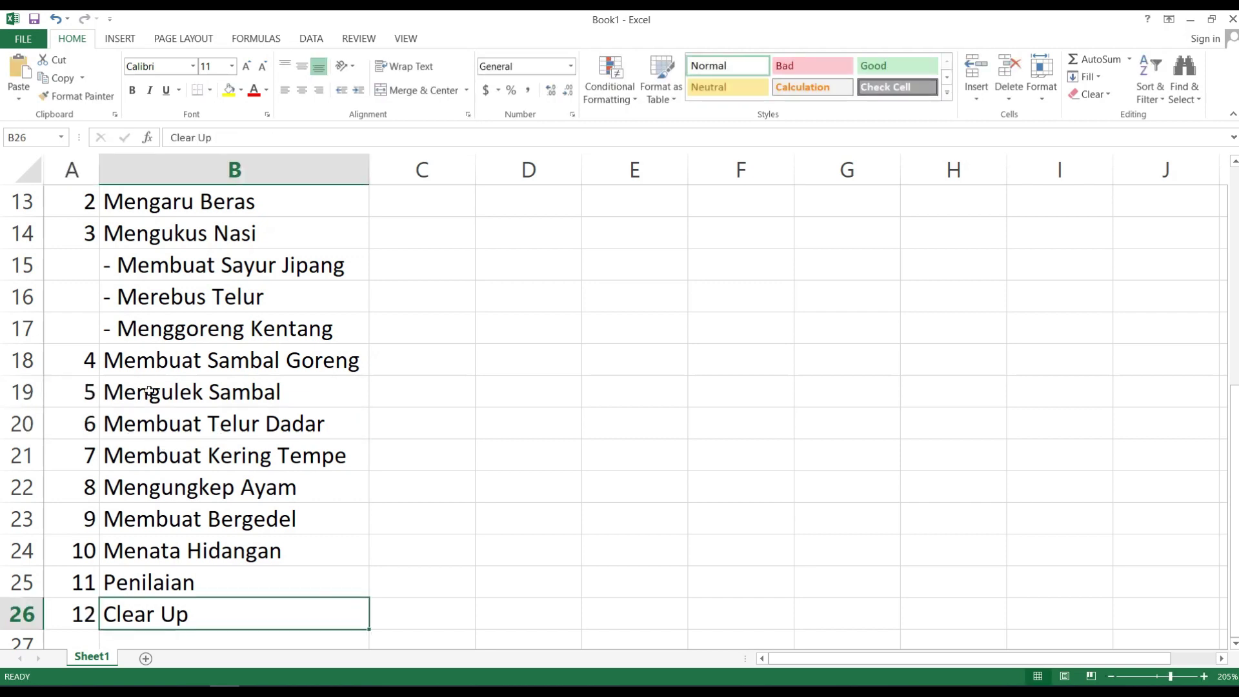
- Delete the "Mengulek Sambal" row and renumber the activities in A19:A25 from 5 to 11
click(25, 391)
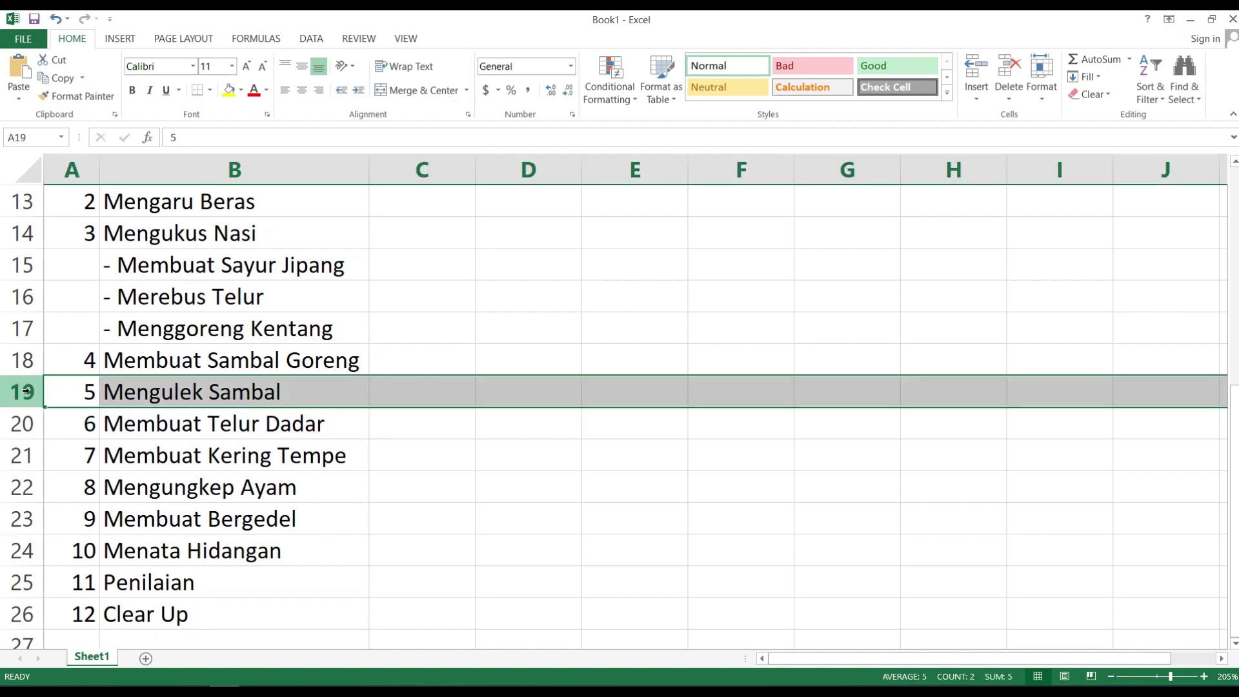
right_click(26, 391)
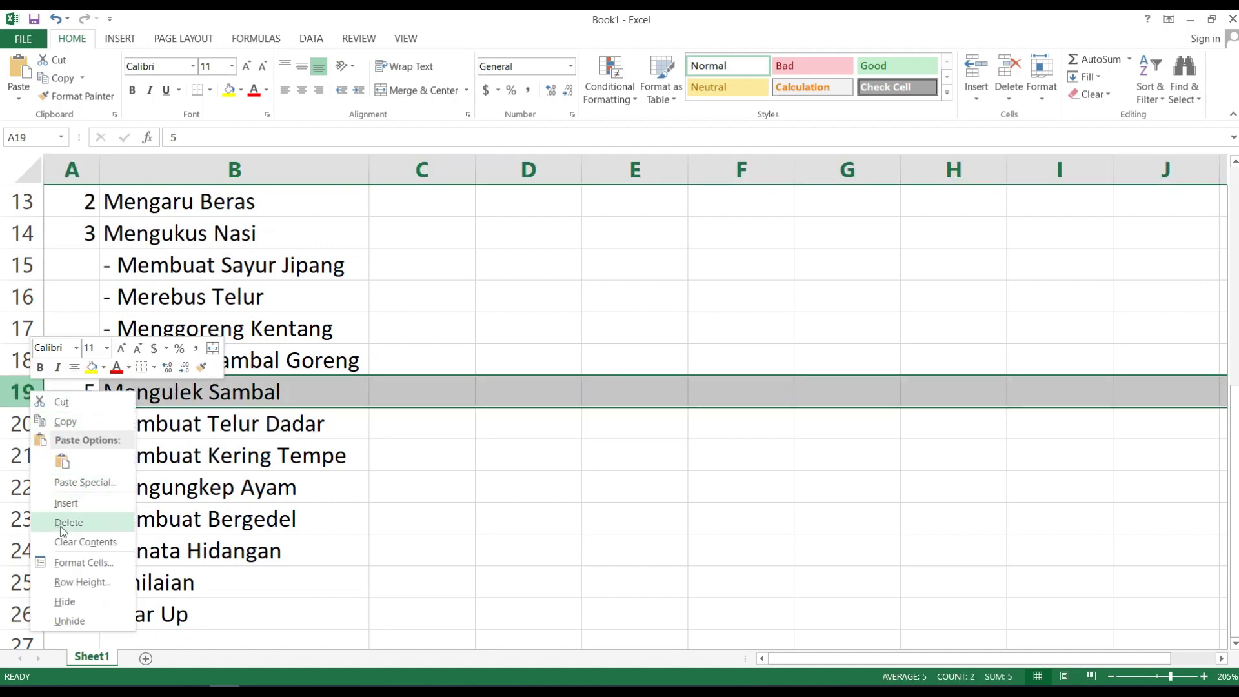
click(63, 530)
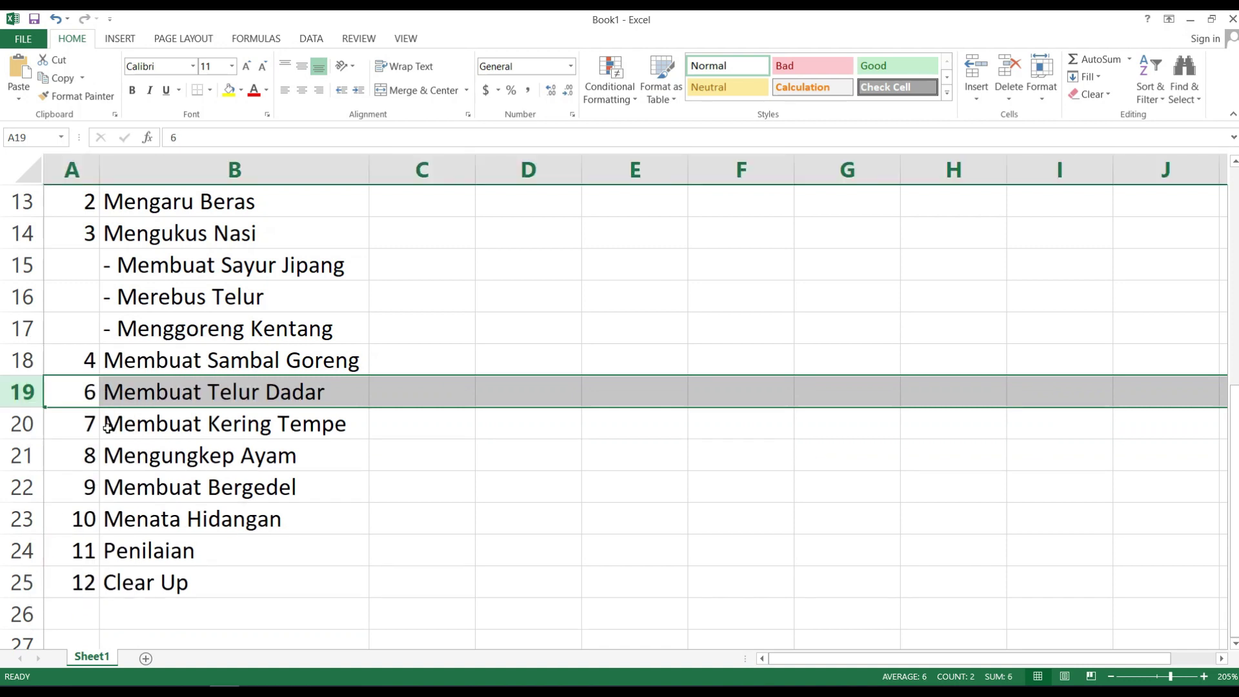
click(72, 392)
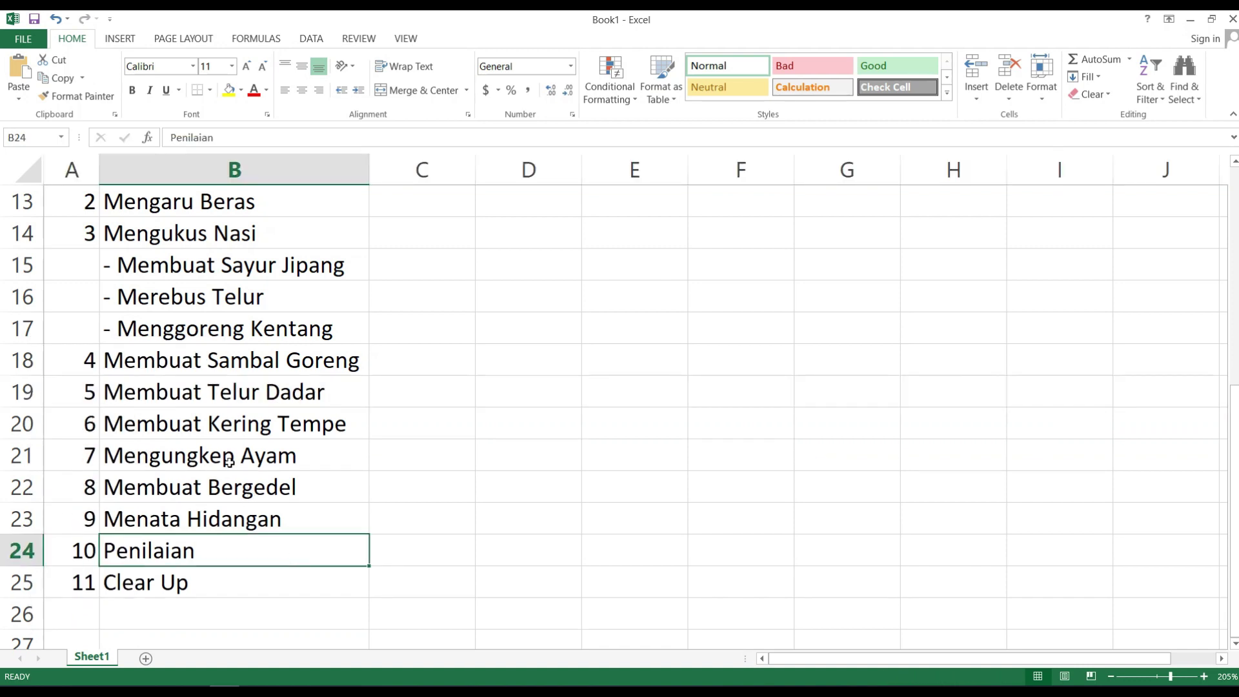
- Delete row 10 containing the "- Cuci Tangan" sub-activity
scroll(169, 322, up, 2)
click(136, 298)
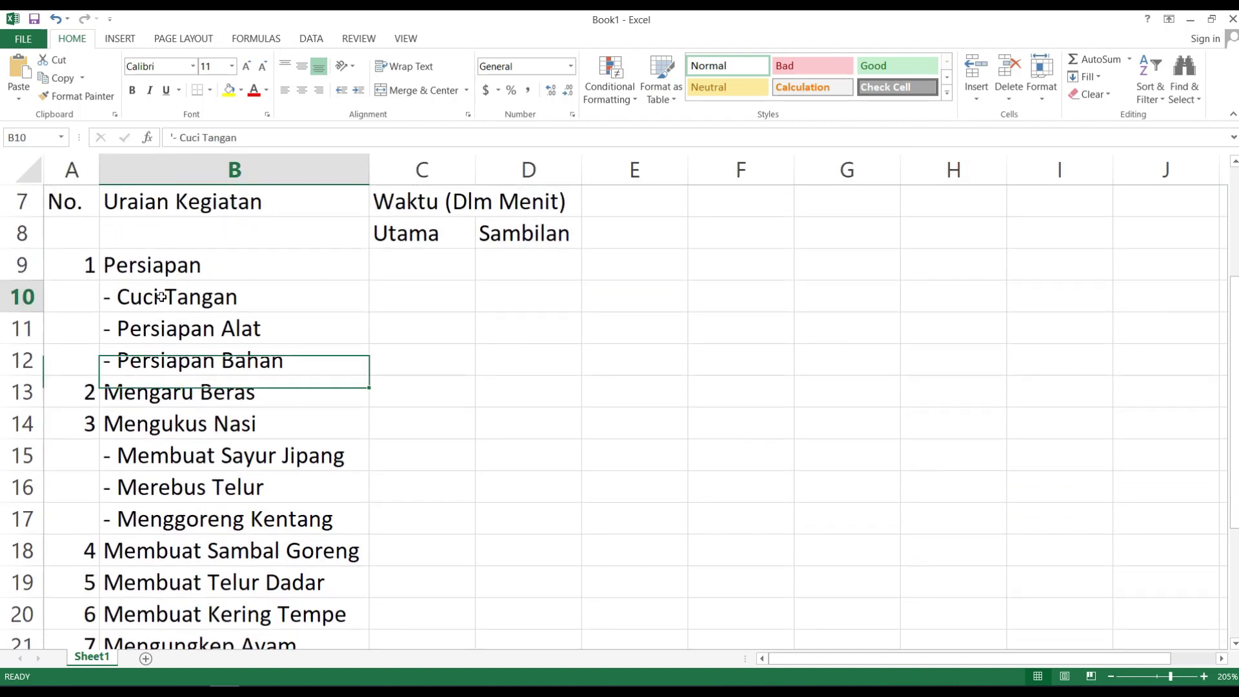
click(14, 297)
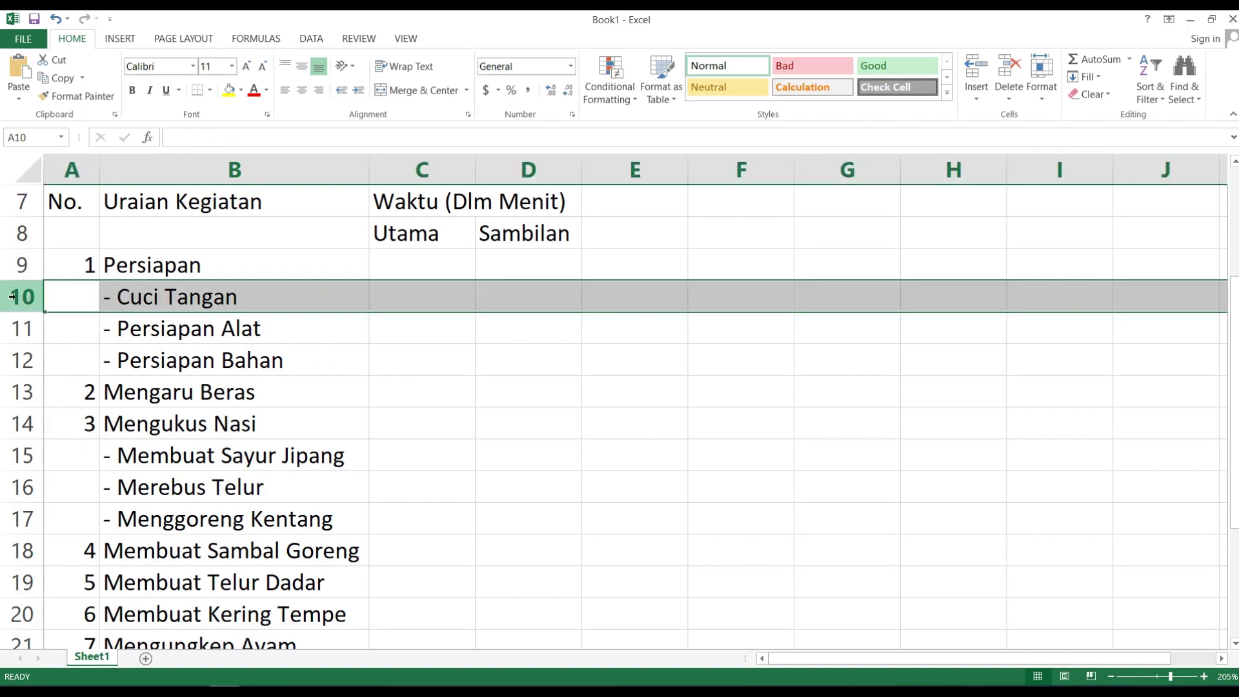
right_click(16, 297)
click(54, 429)
click(622, 415)
scroll(370, 332, down, 1)
scroll(365, 334, up, 1)
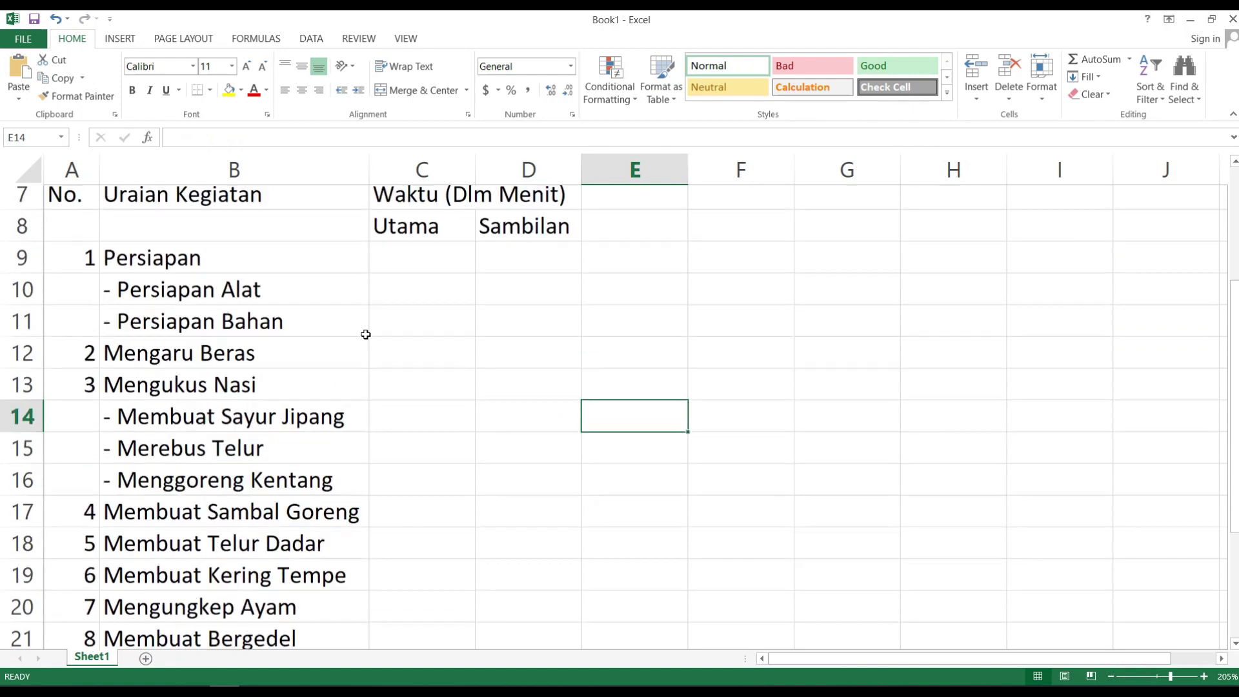
scroll(365, 334, up, 1)
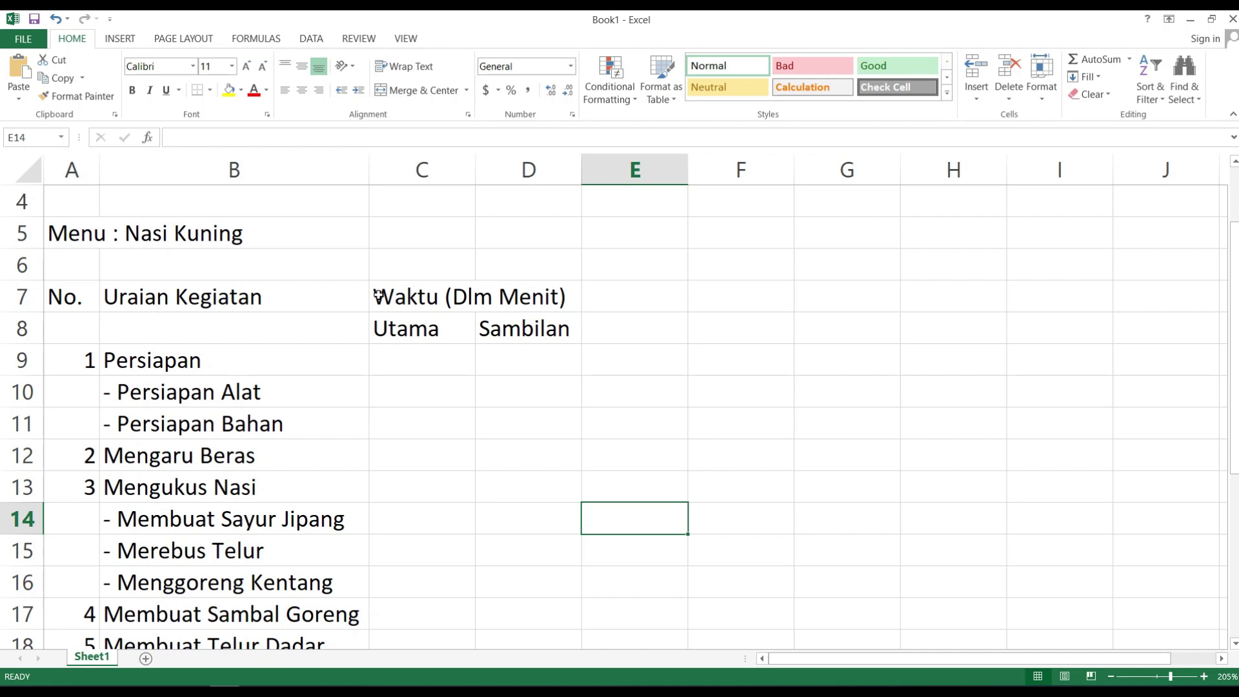
- Insert a blank column before the "Waktu (Dlm Menit)" columns and narrow it to the width of its neighbours
click(410, 170)
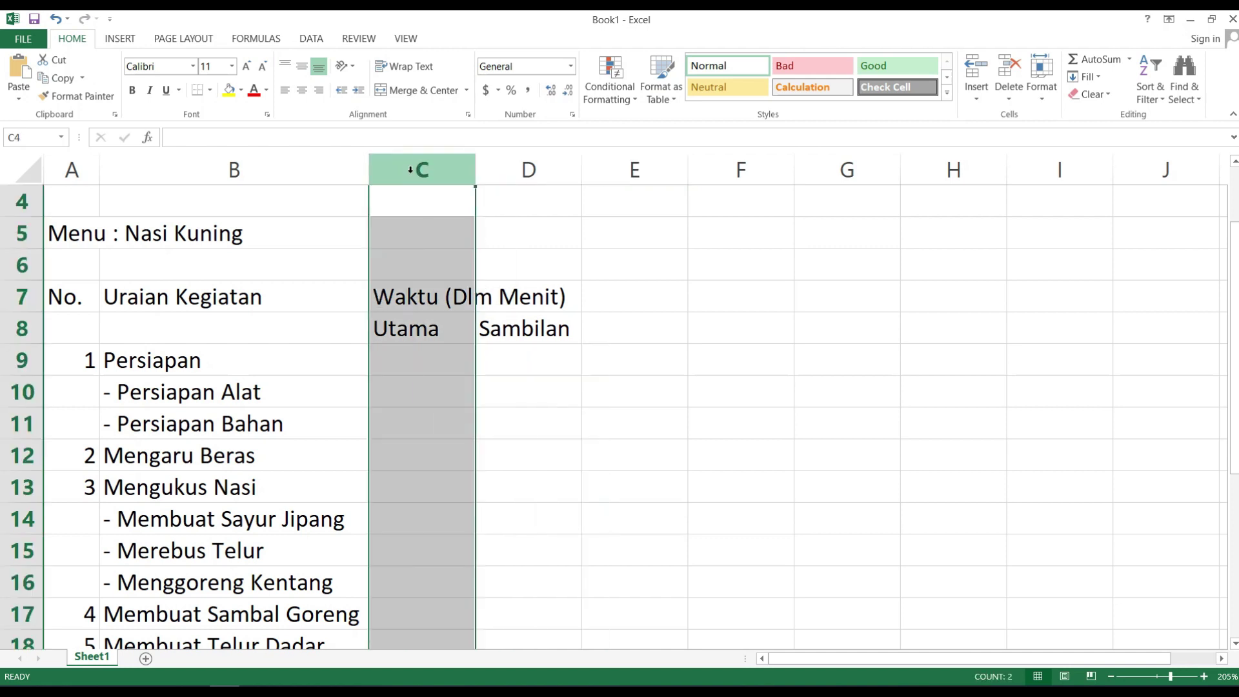
click(526, 208)
click(418, 169)
right_click(386, 171)
click(422, 283)
click(777, 421)
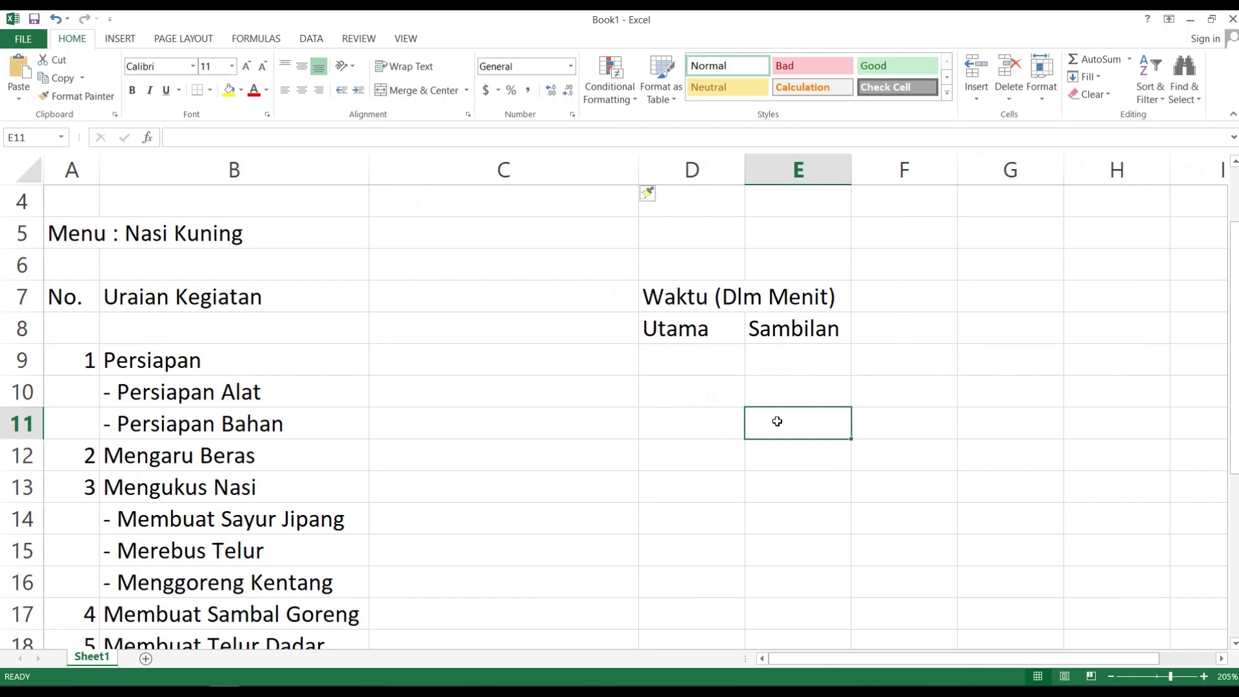
click(527, 307)
drag(638, 169, 474, 170)
click(458, 321)
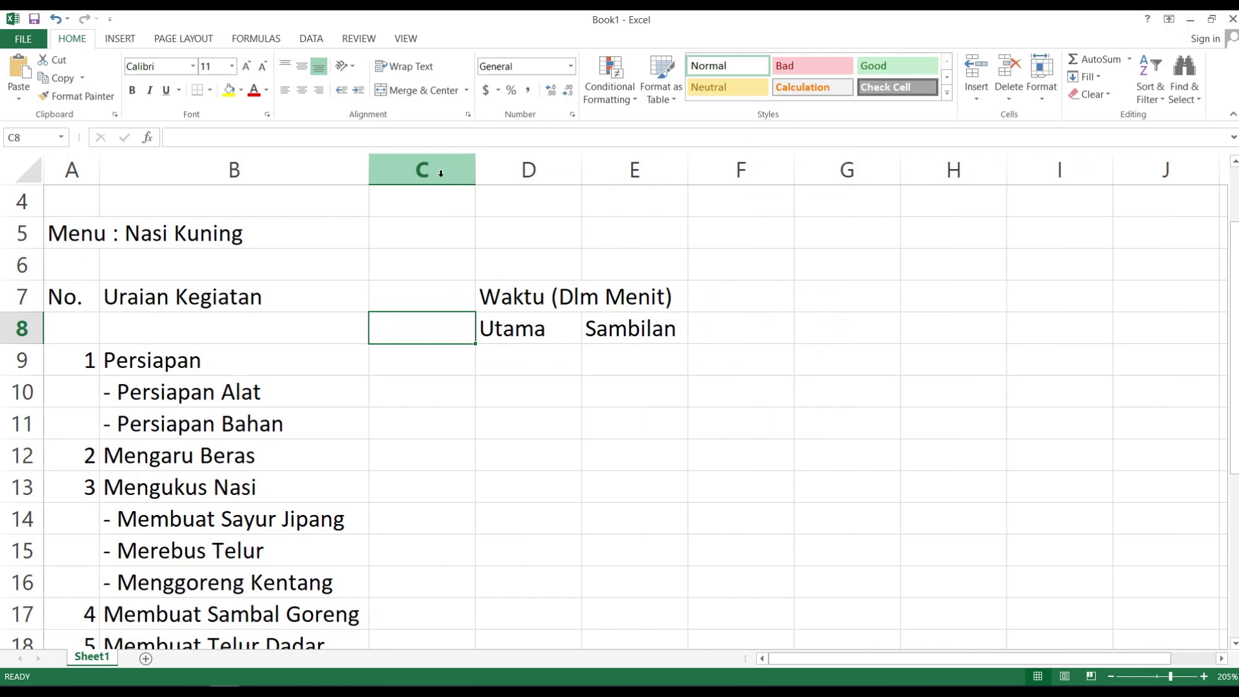
- Delete the blank column C between the activity descriptions and the time columns
click(440, 172)
right_click(441, 172)
click(494, 311)
click(627, 430)
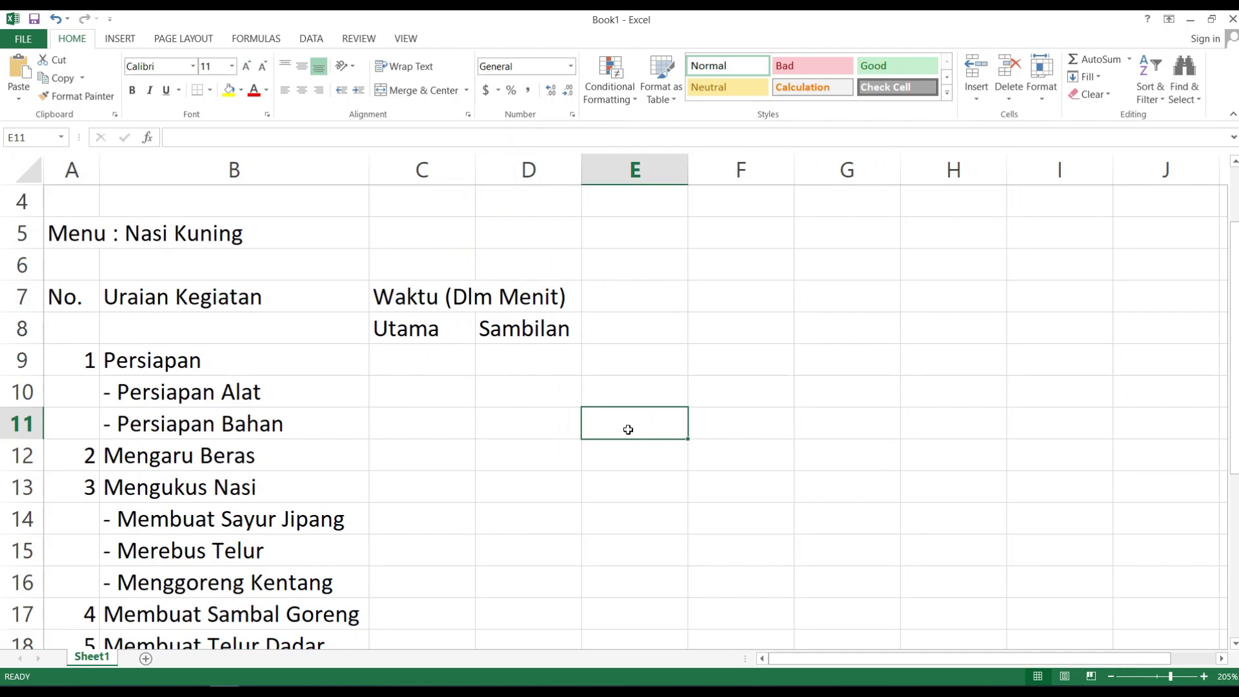
- Enter the label "Total Waktu" in B26, below the list of activities
scroll(607, 429, up, 1)
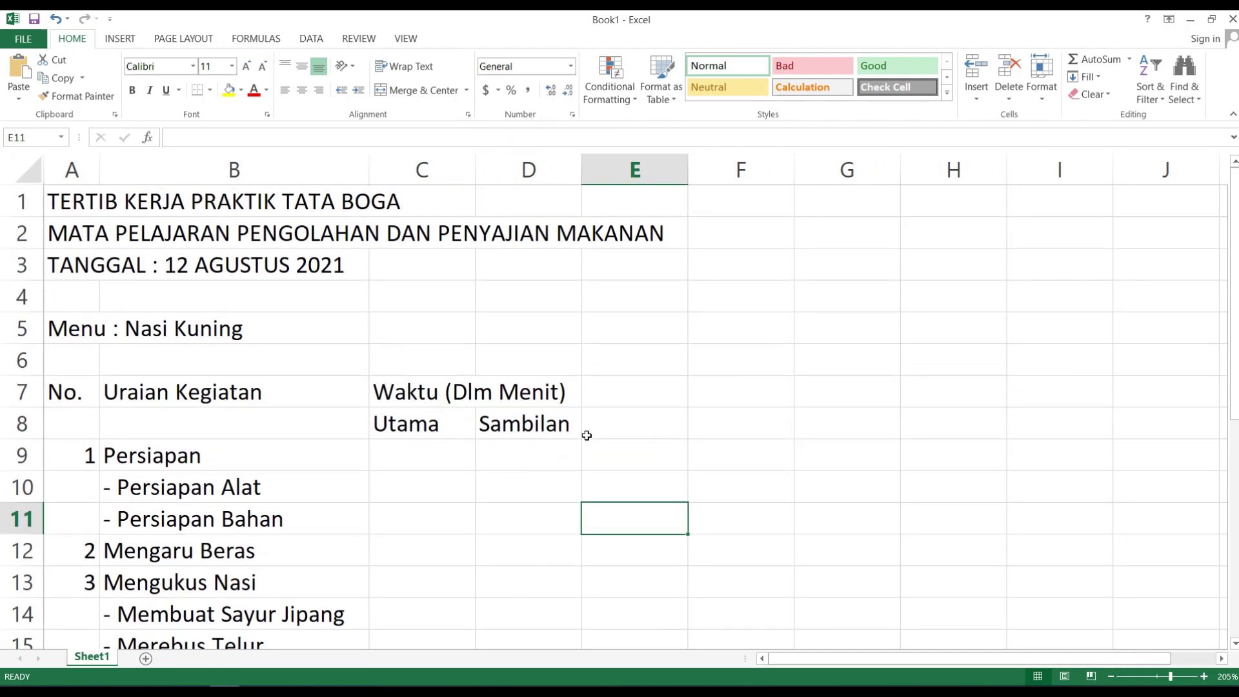
click(523, 354)
scroll(523, 354, down, 5)
click(224, 497)
text(Total)
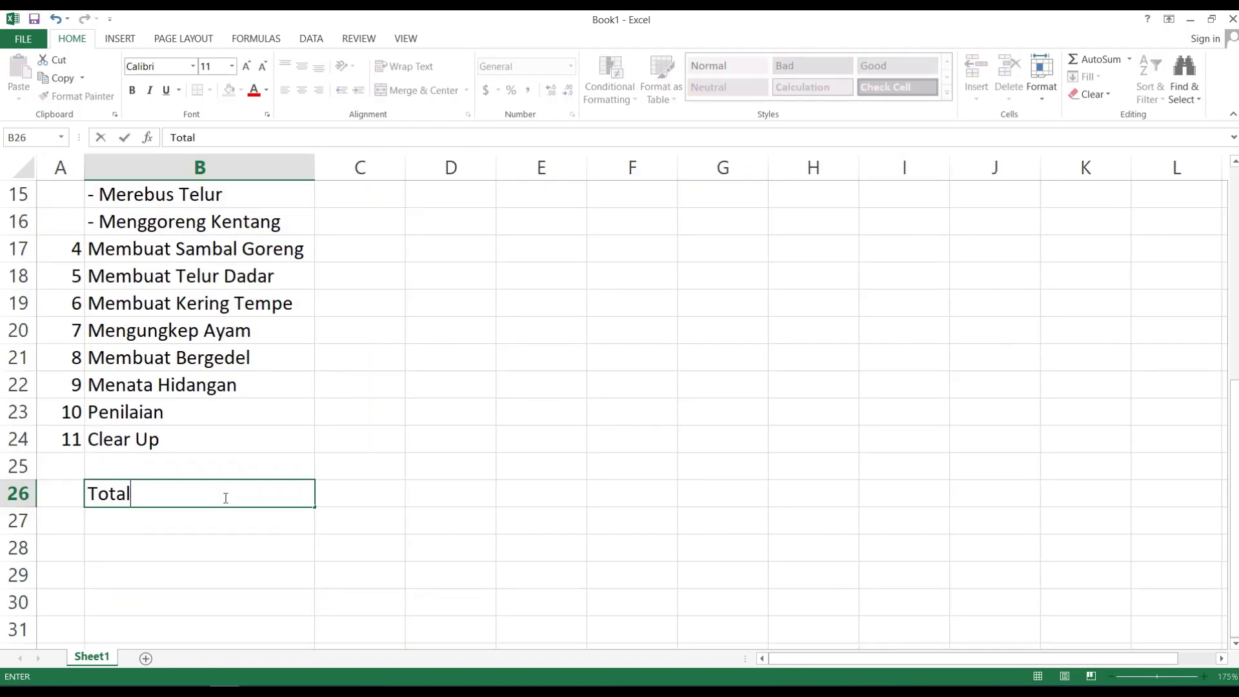
text( Waktu)
key(Return)
click(481, 489)
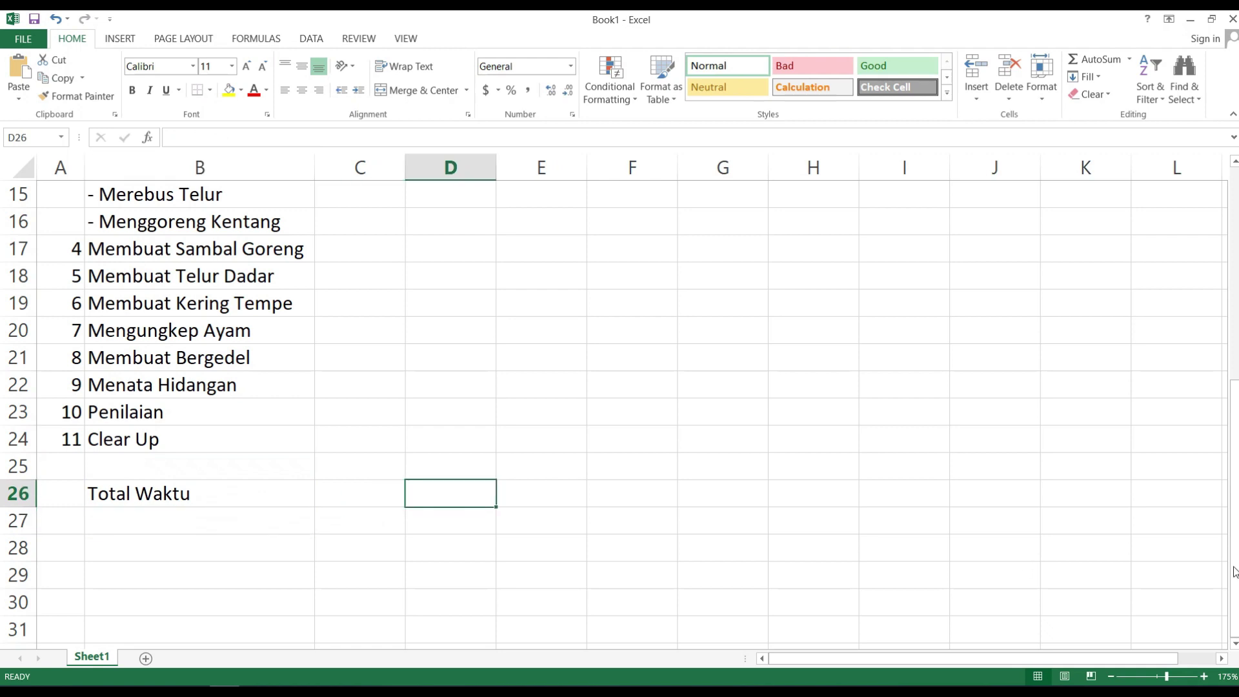
- Apply all borders to the table range A7:D26
drag(1234, 455, 1234, 444)
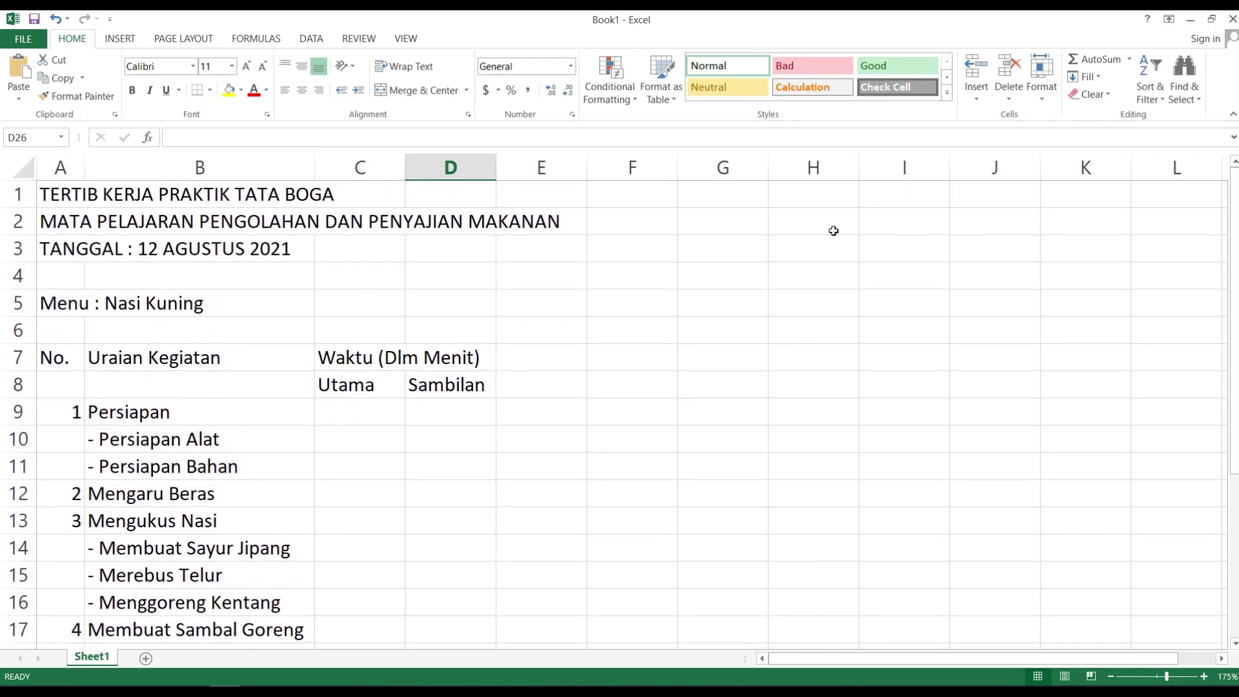
scroll(97, 349, down, 1)
drag(65, 284, 465, 604)
drag(1234, 401, 1233, 281)
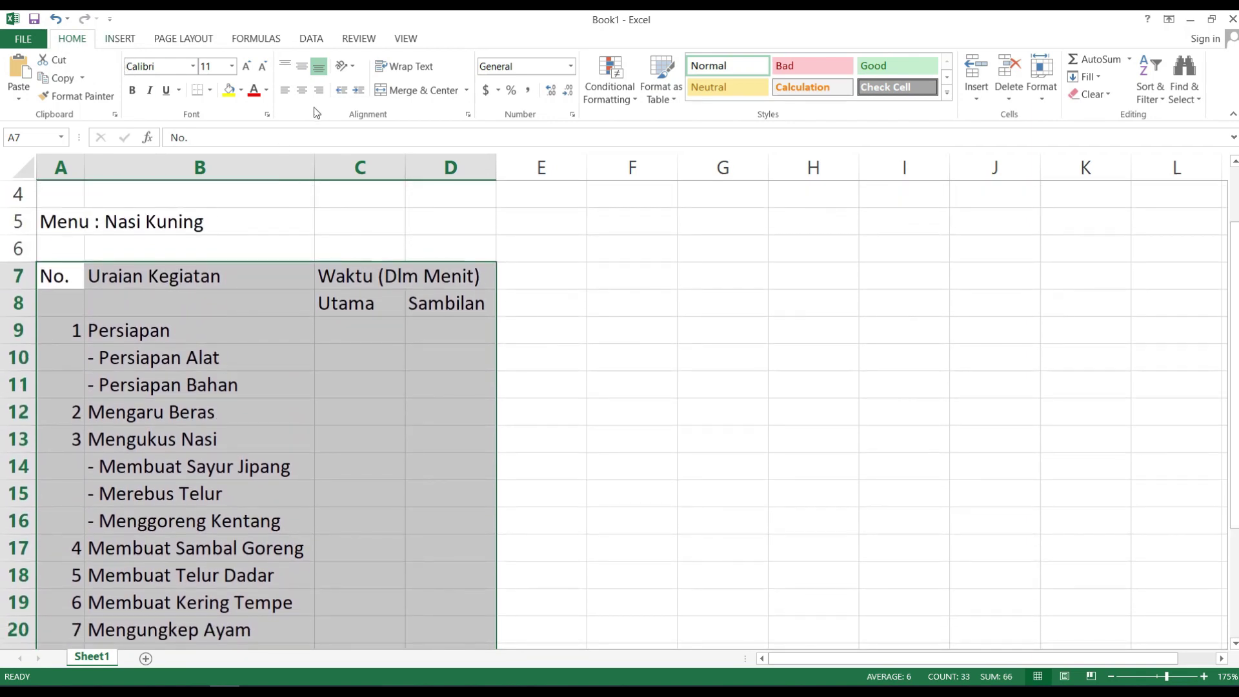
click(210, 90)
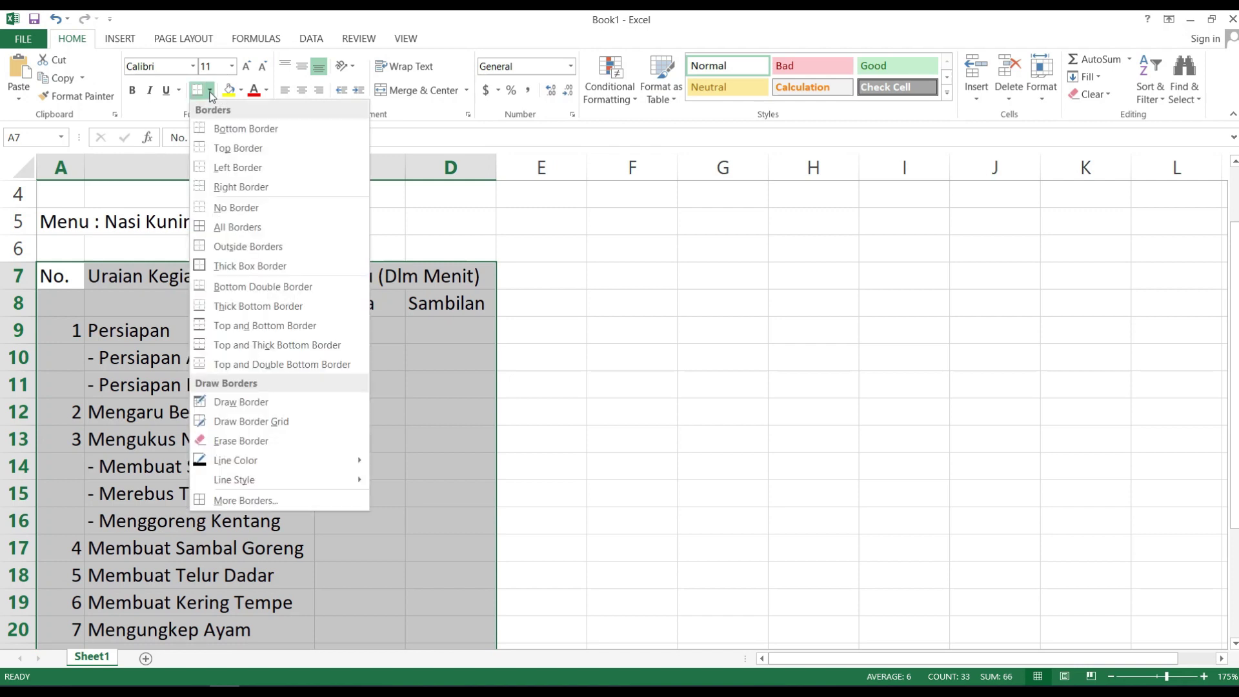
click(247, 227)
click(770, 414)
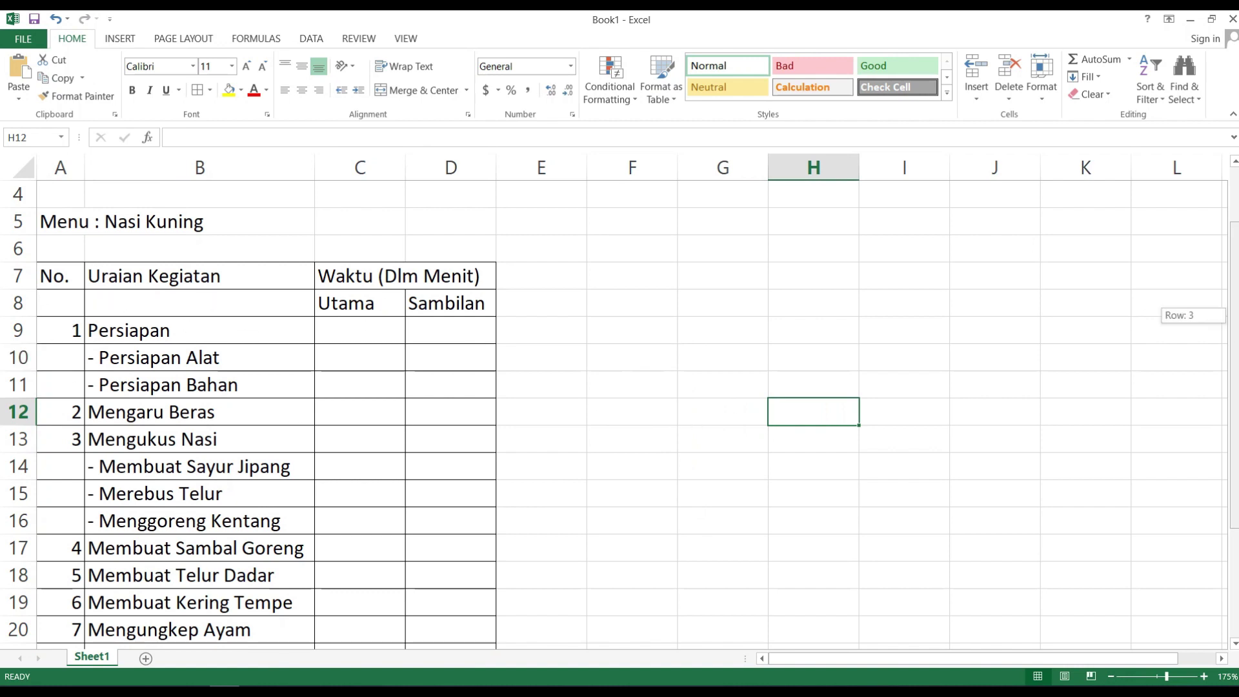
- Center the activity numbers in A9:A24 horizontally
drag(61, 329, 67, 634)
scroll(555, 499, down, 1)
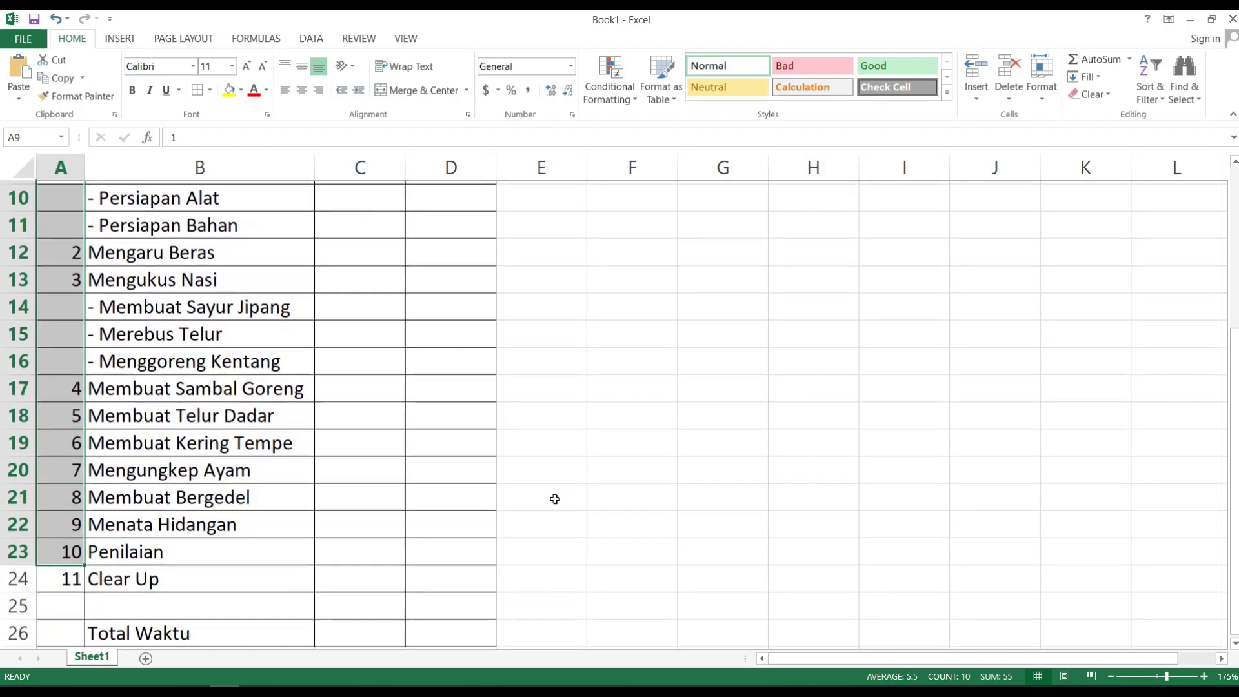
scroll(555, 499, down, 1)
drag(85, 481, 91, 503)
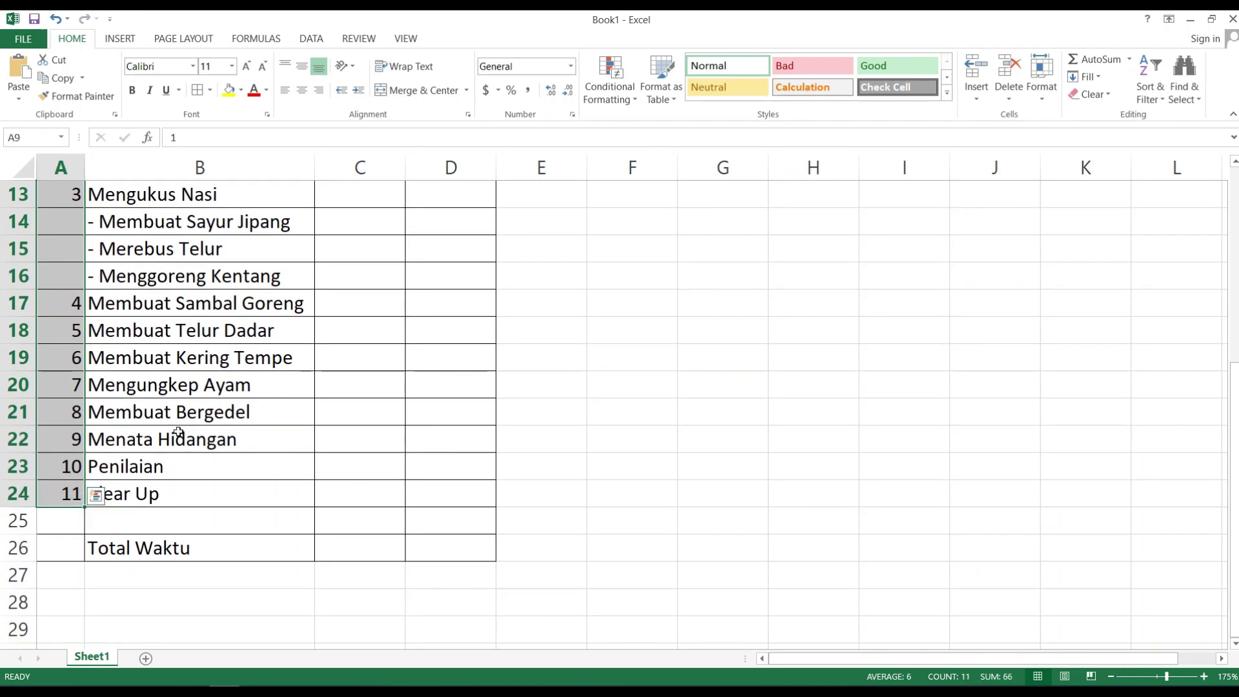
scroll(194, 432, up, 2)
click(226, 435)
drag(72, 249, 75, 604)
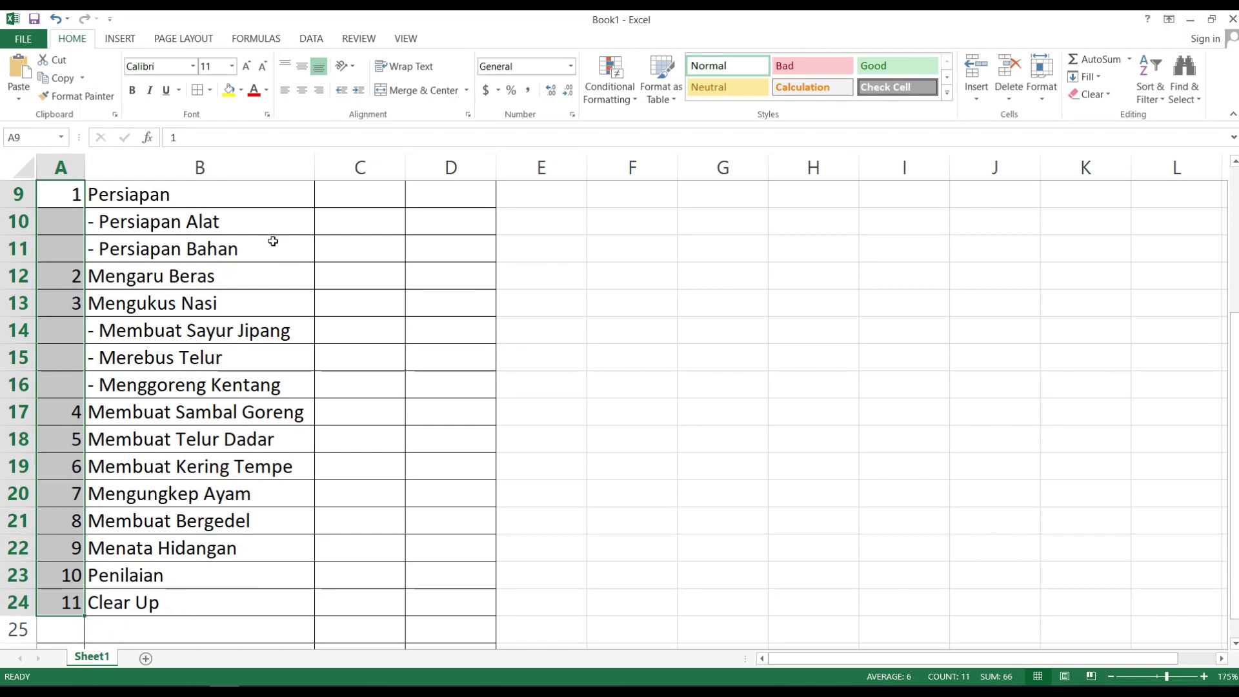
click(301, 91)
click(442, 383)
- Merge and center the "No." heading across A7:A8 and align it to the vertical middle
scroll(419, 374, up, 1)
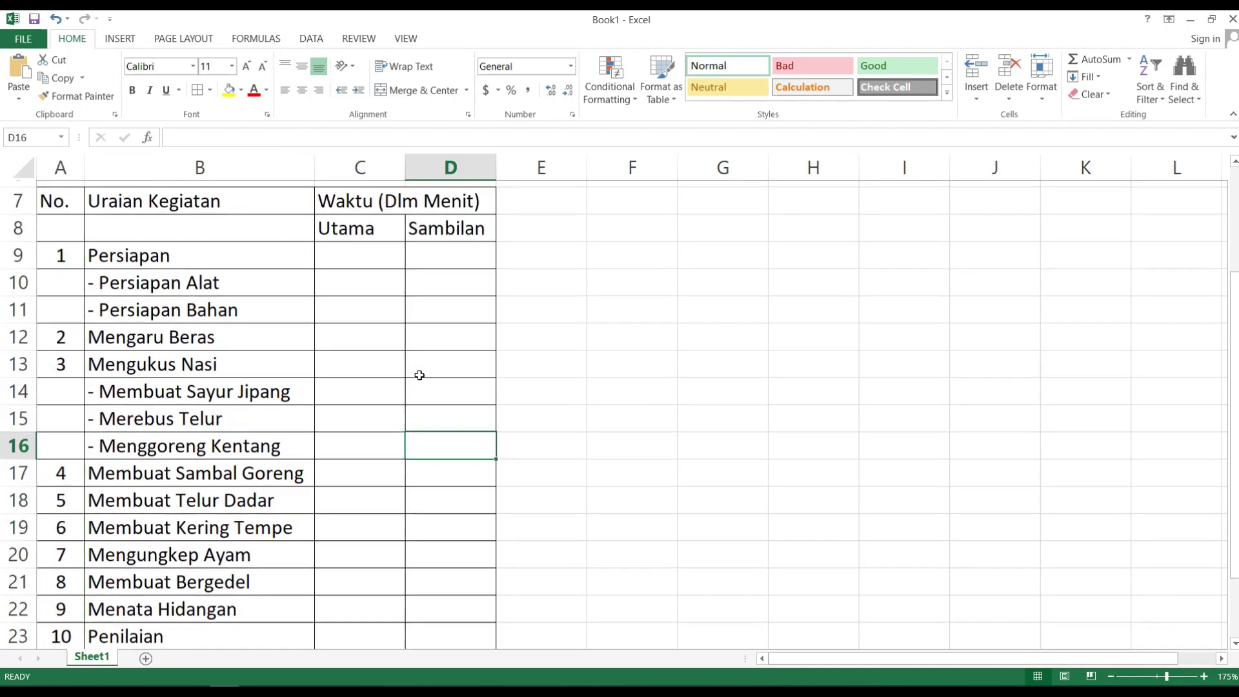
scroll(419, 375, up, 2)
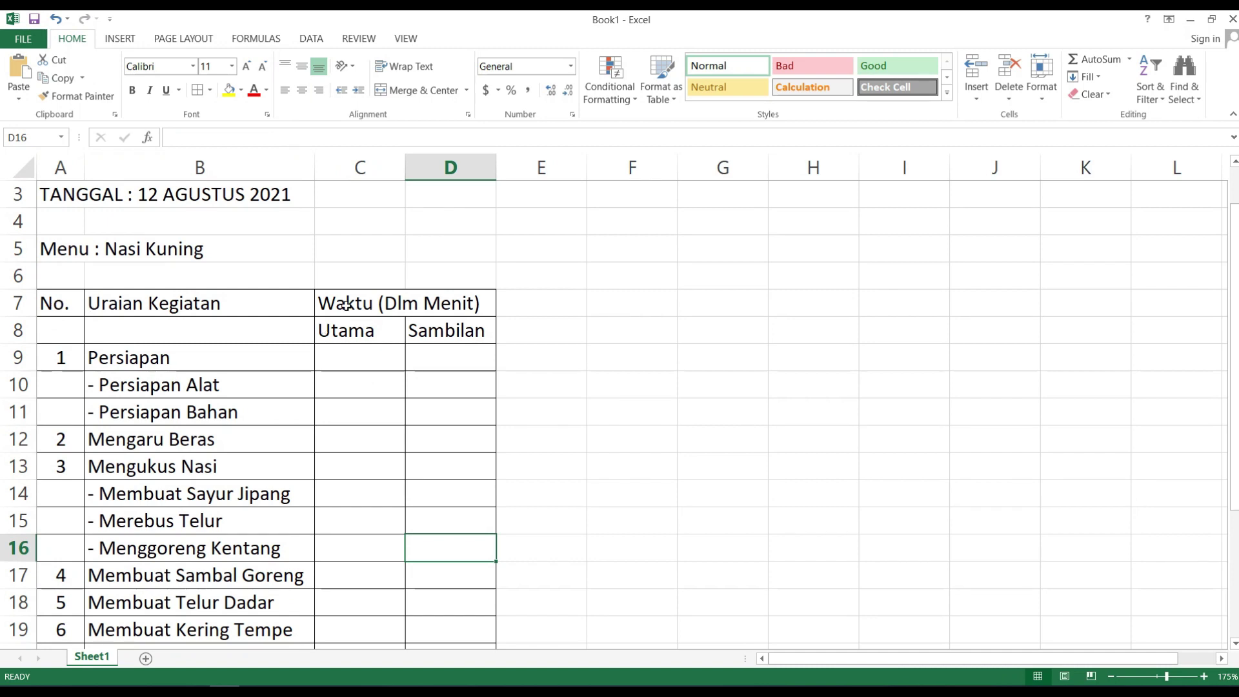
drag(62, 302, 64, 324)
click(413, 94)
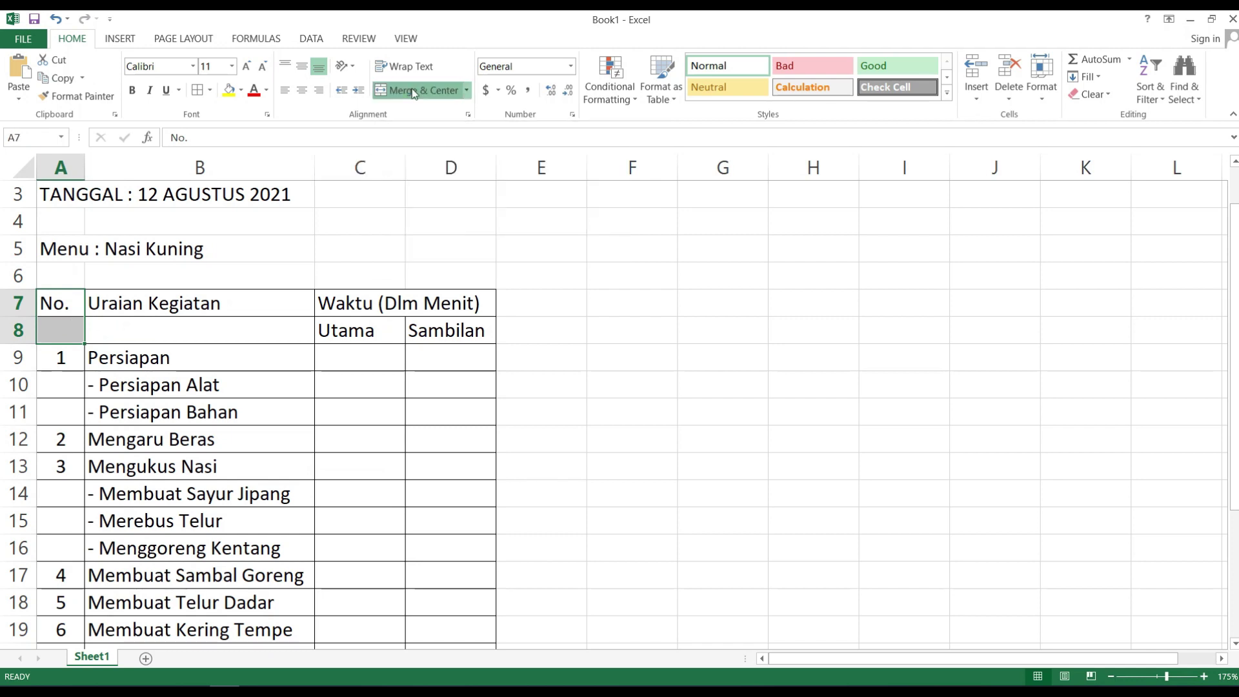
click(120, 379)
click(63, 322)
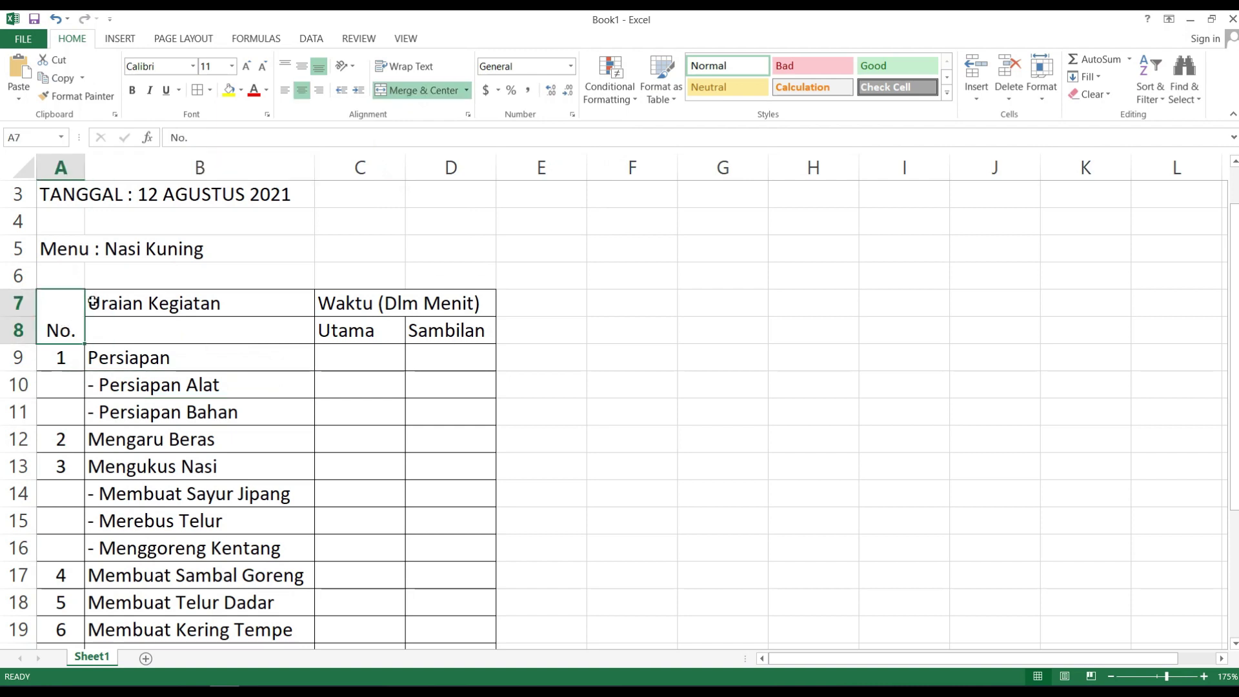
click(303, 71)
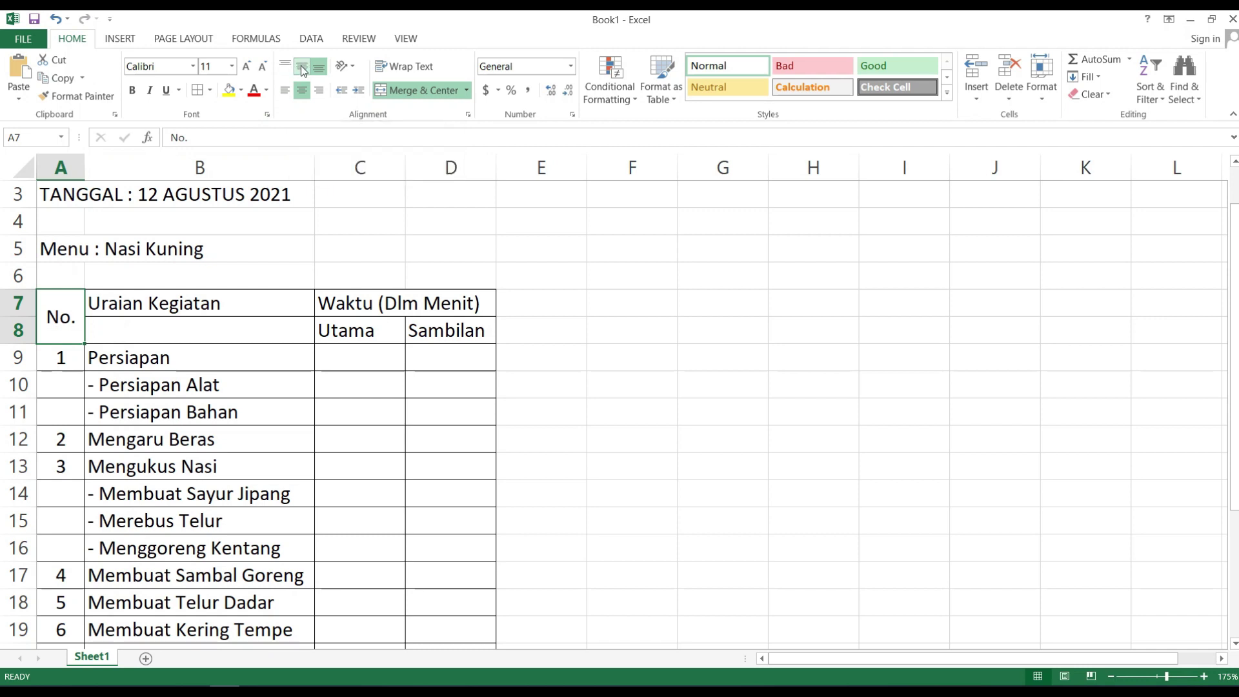
- Merge and center the "Uraian Kegiatan" heading across B7:B8 and align it to the vertical middle
click(145, 303)
drag(146, 303, 154, 326)
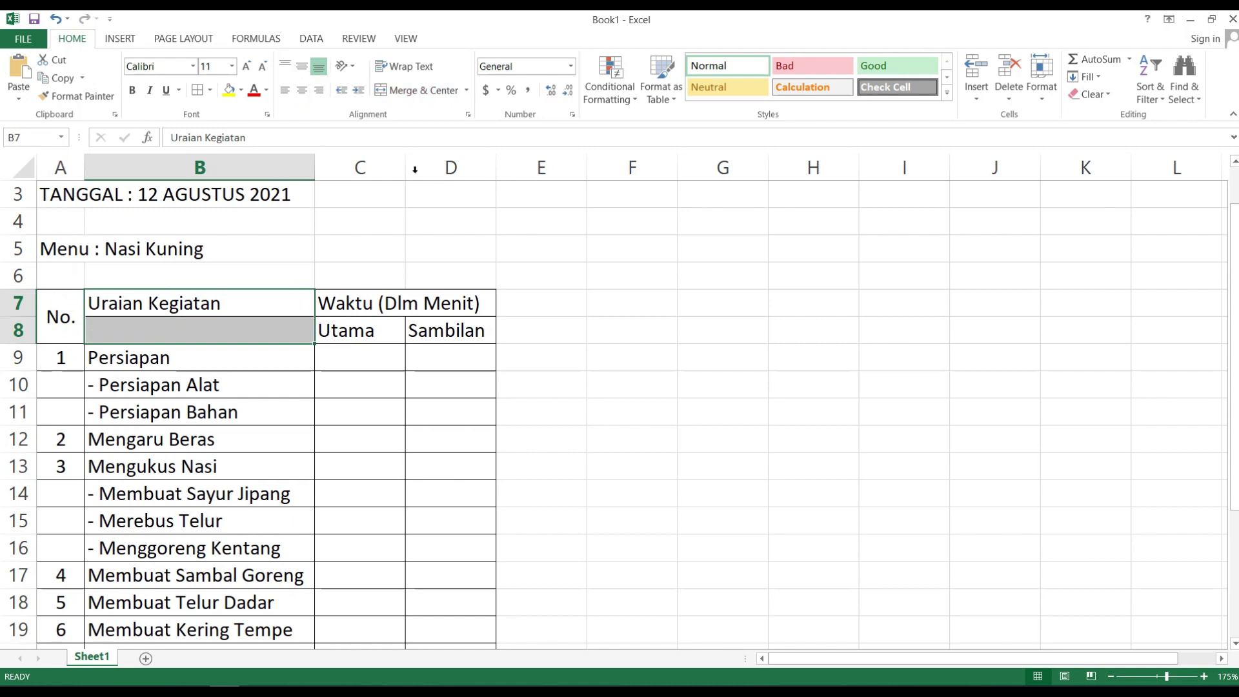
click(416, 89)
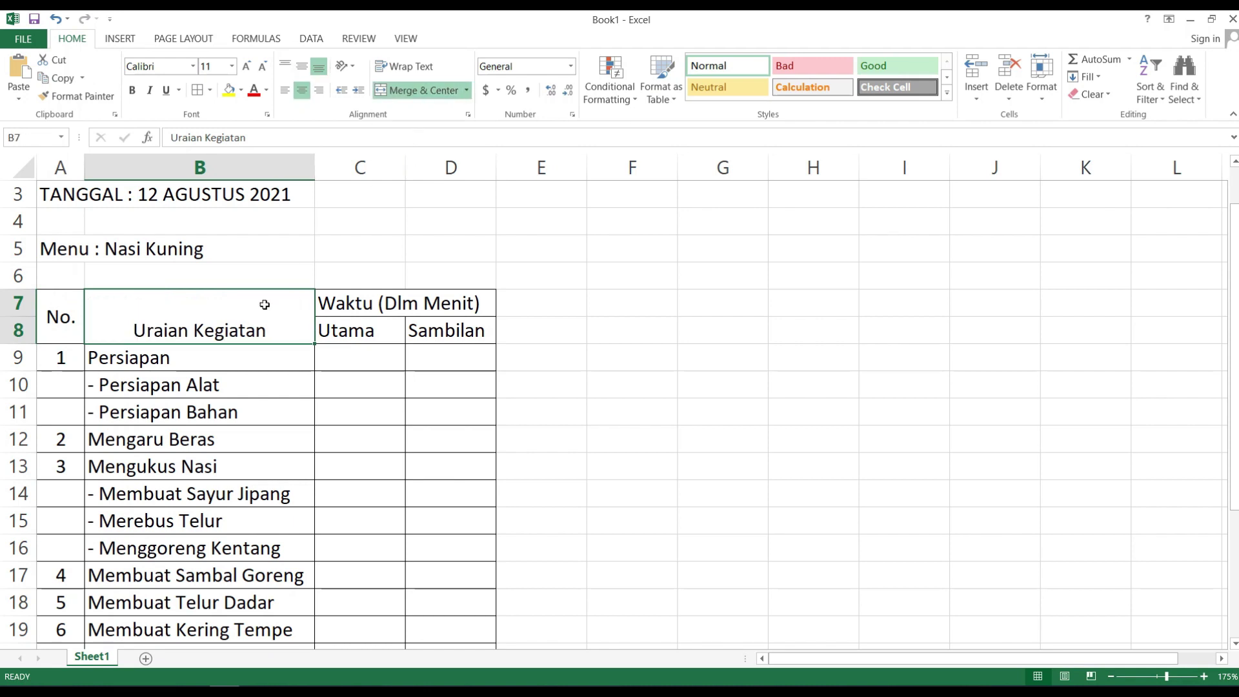
click(305, 67)
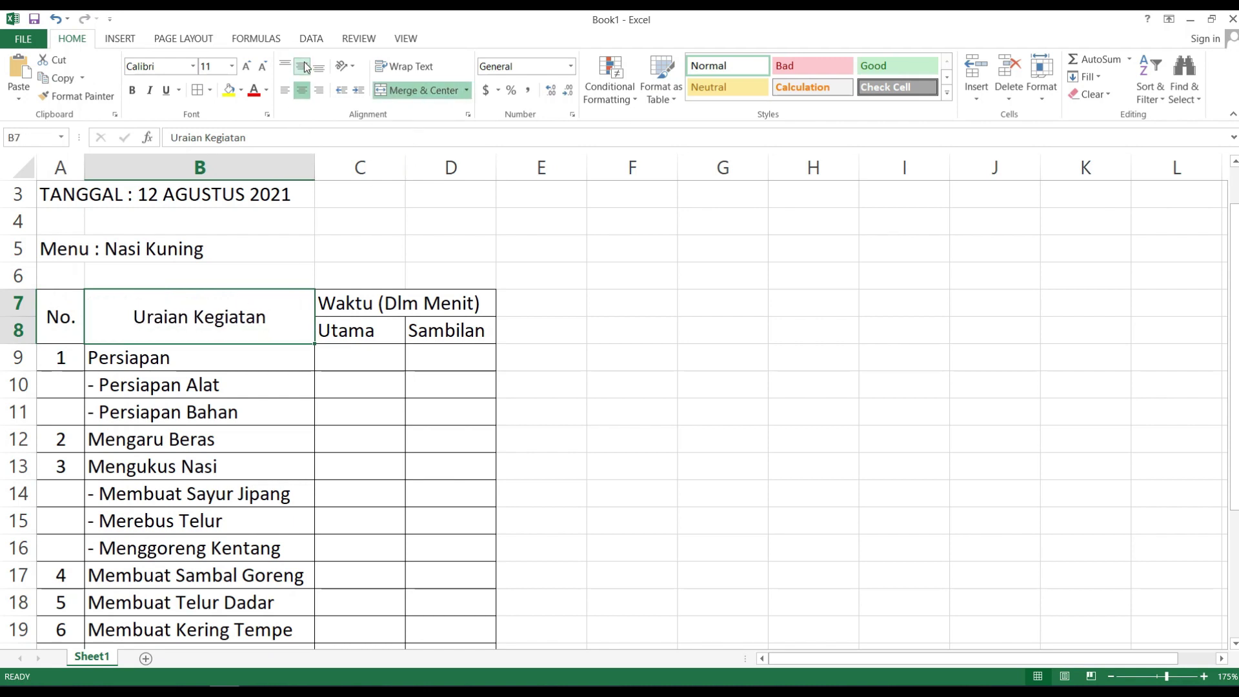
- Widen columns B, C and D of the table
click(386, 312)
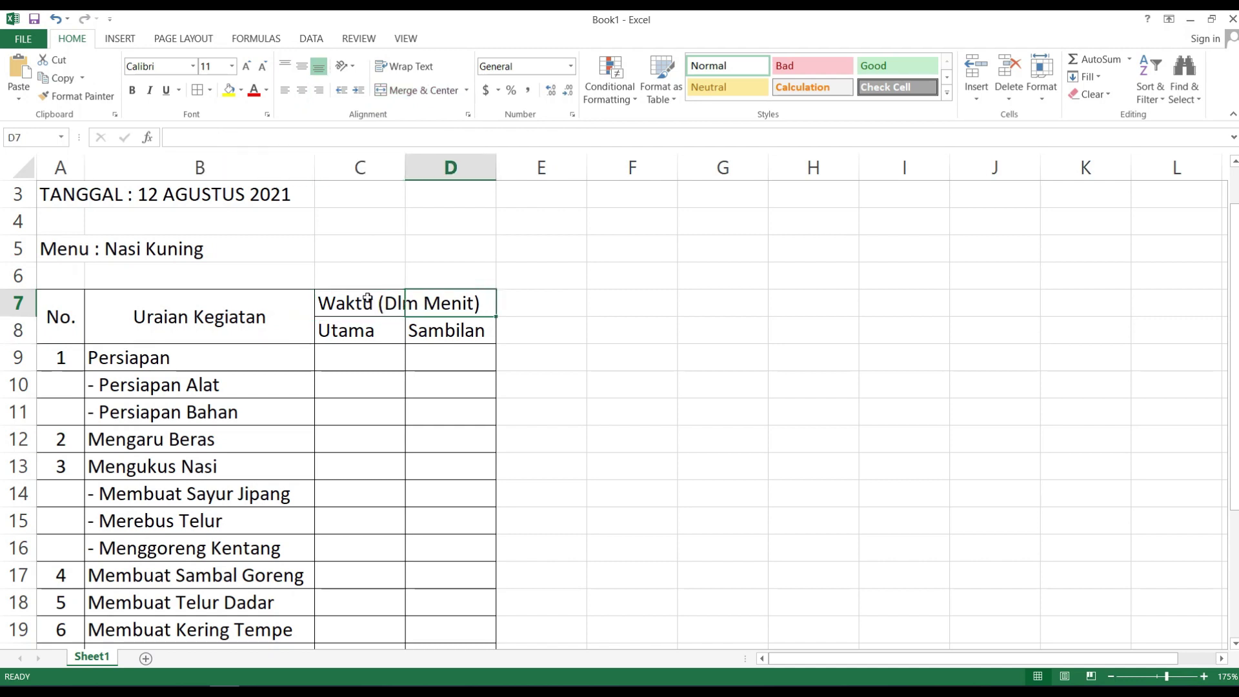
click(479, 167)
drag(494, 169, 523, 168)
drag(405, 168, 427, 169)
click(685, 386)
drag(317, 172, 370, 173)
- Merge and center "Waktu (Dlm Menit)" across C7:D7 and center the "Utama" and "Sambilan" subheadings in C8:D8
click(401, 304)
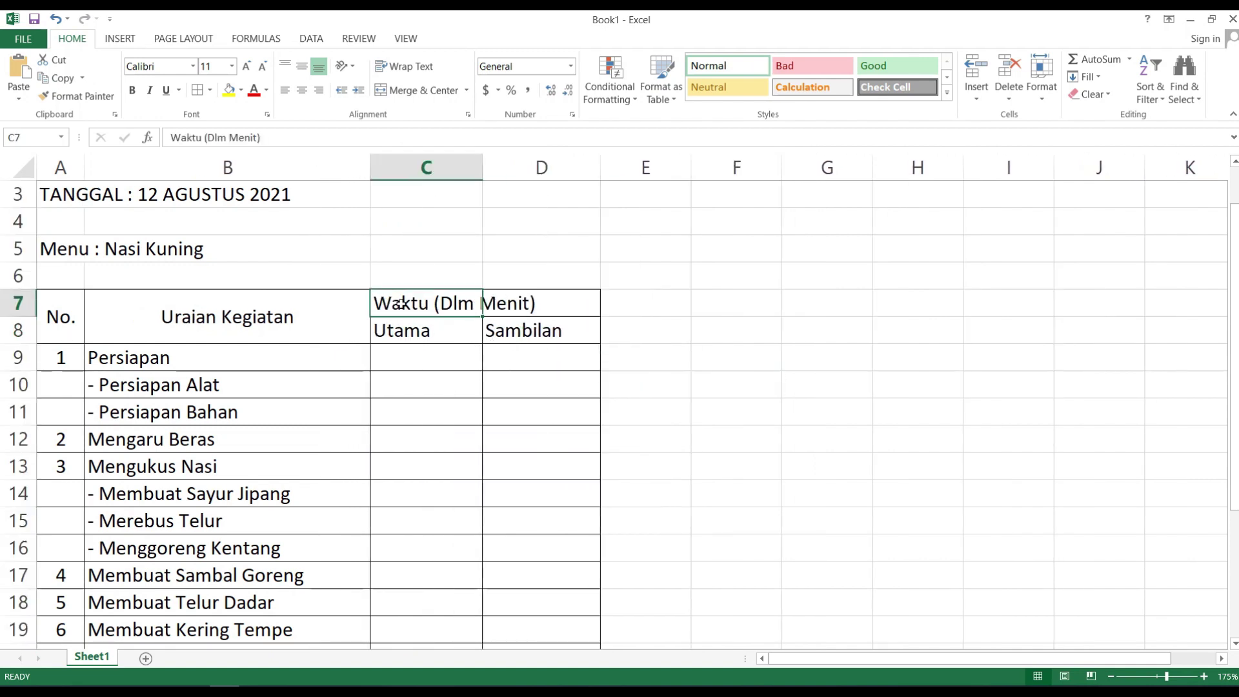
drag(401, 303, 529, 303)
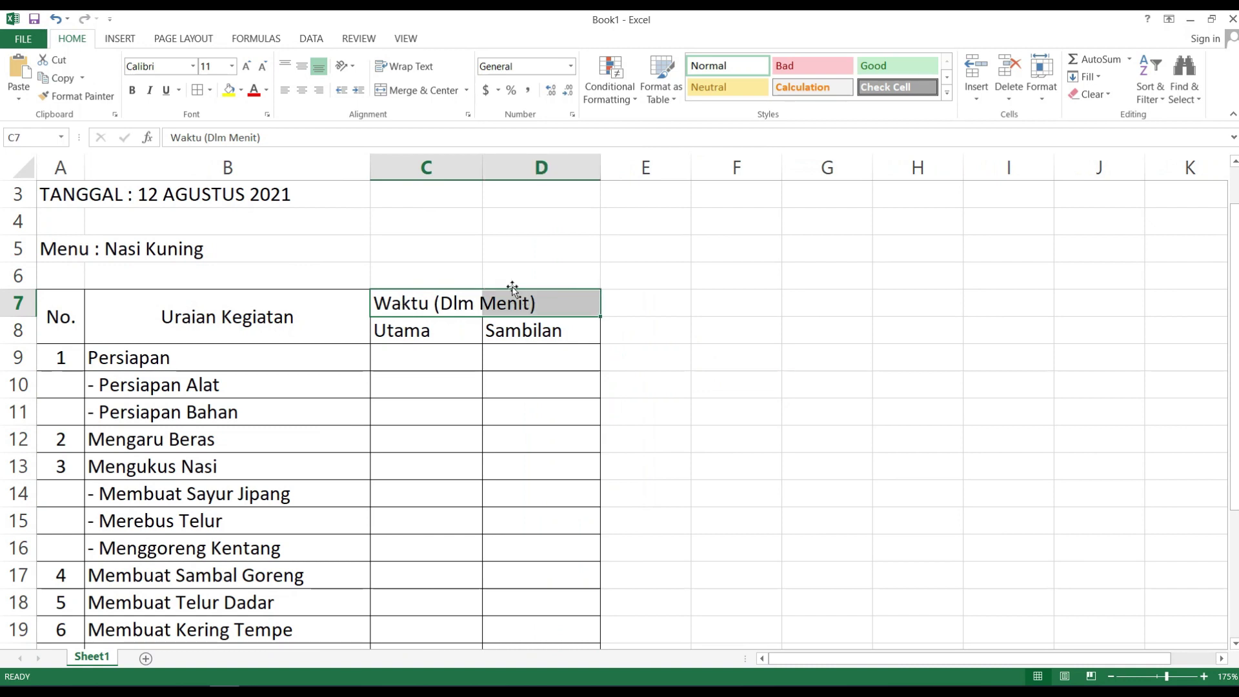
click(429, 91)
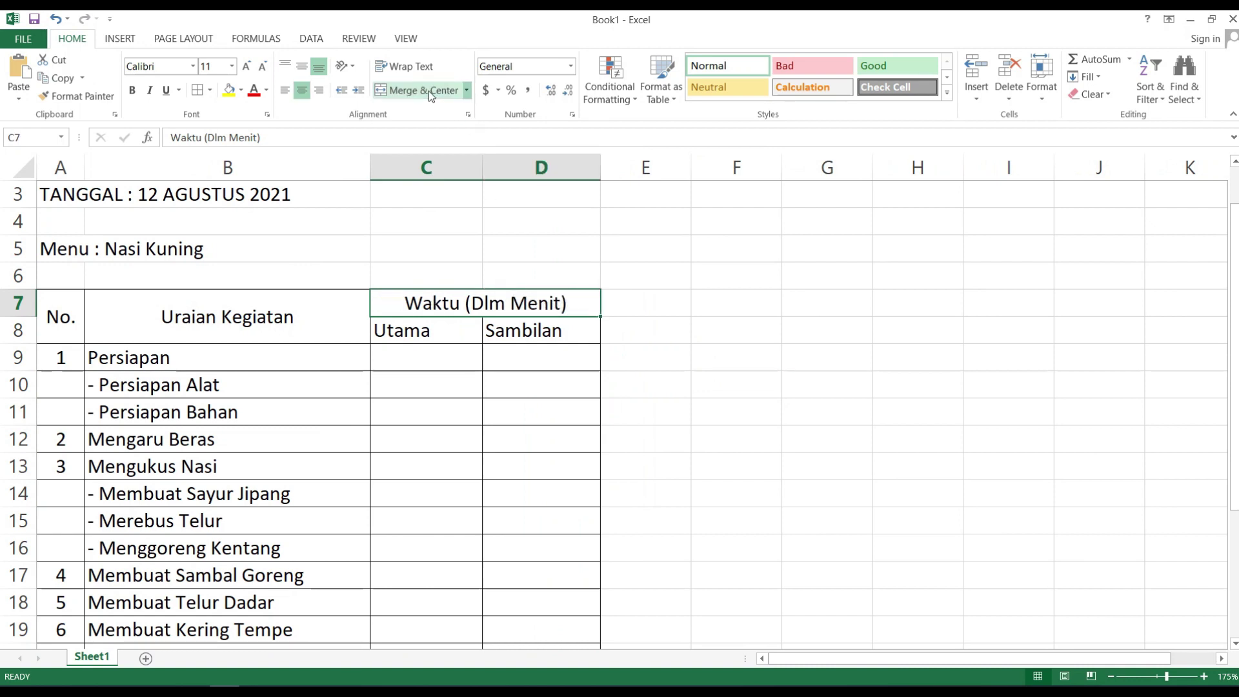
click(682, 390)
drag(427, 330, 526, 328)
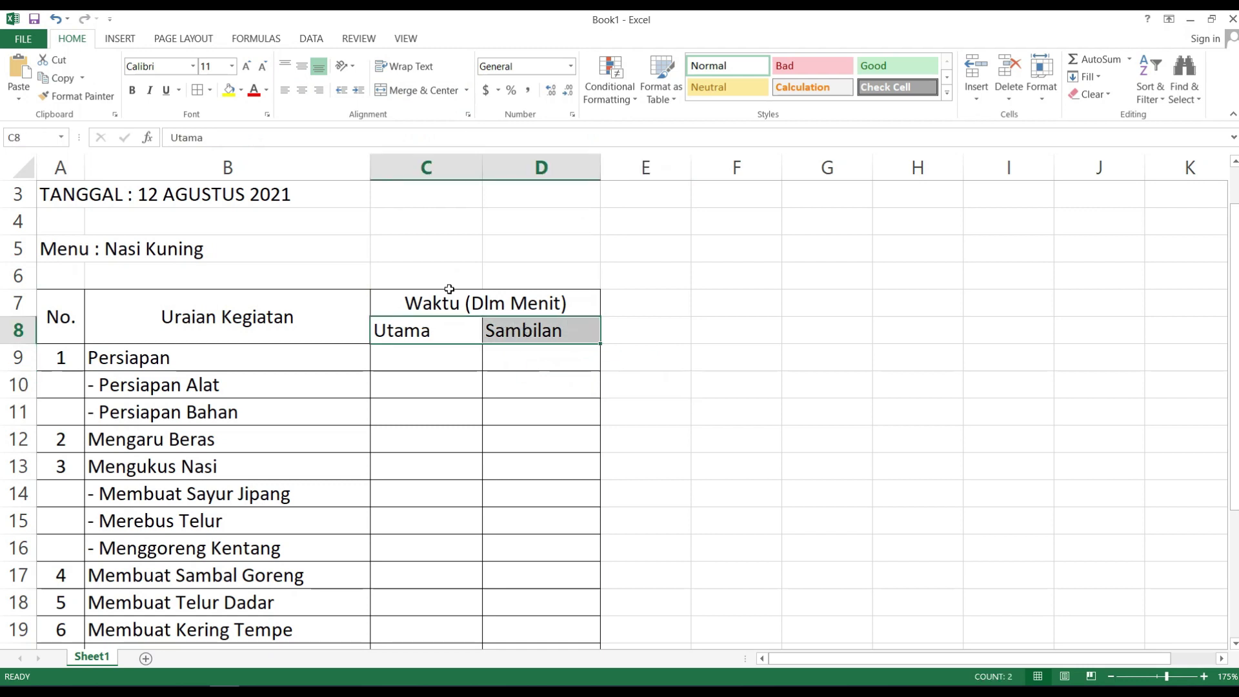
click(301, 90)
click(765, 403)
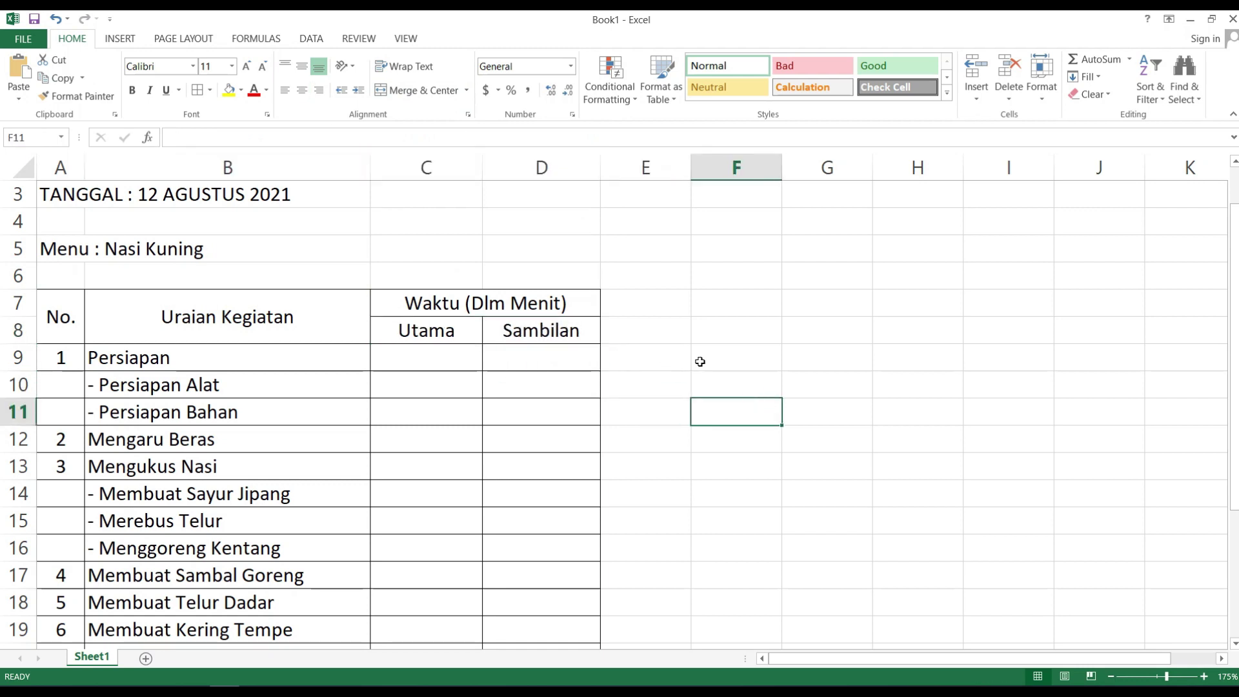
- Make the table header A7:D8 bold and fill it with light blue
drag(63, 322, 510, 329)
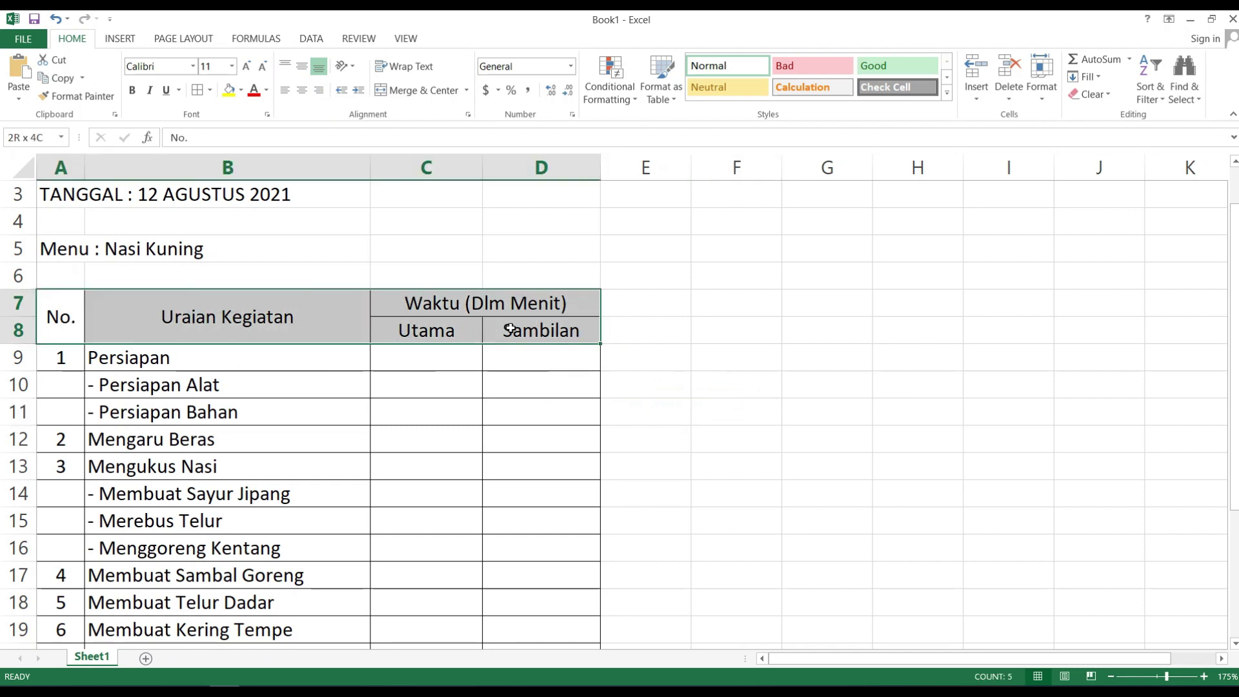
click(133, 90)
click(322, 352)
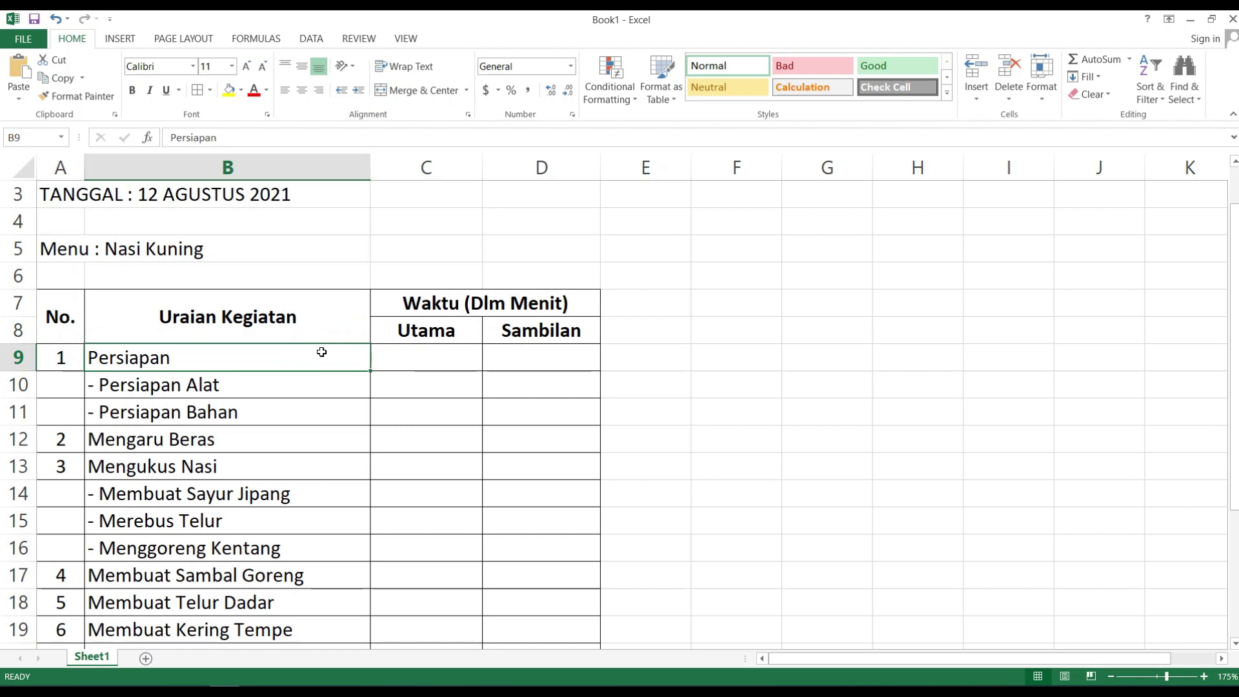
drag(58, 316, 474, 322)
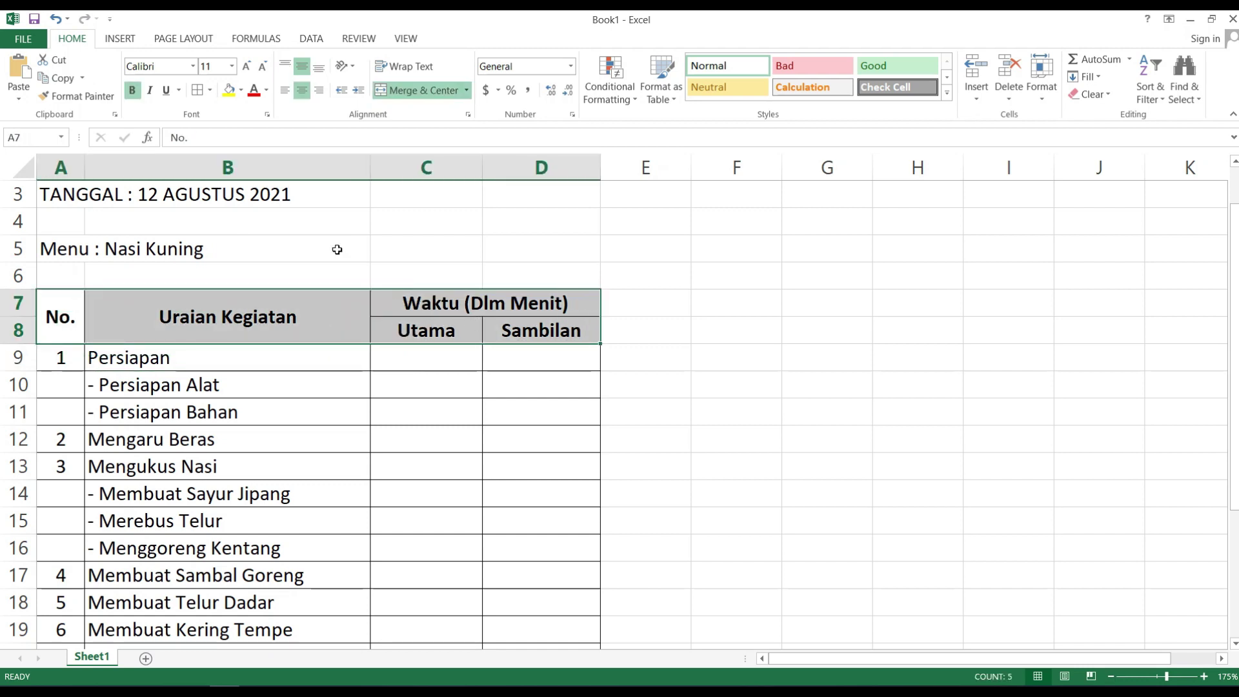
click(241, 93)
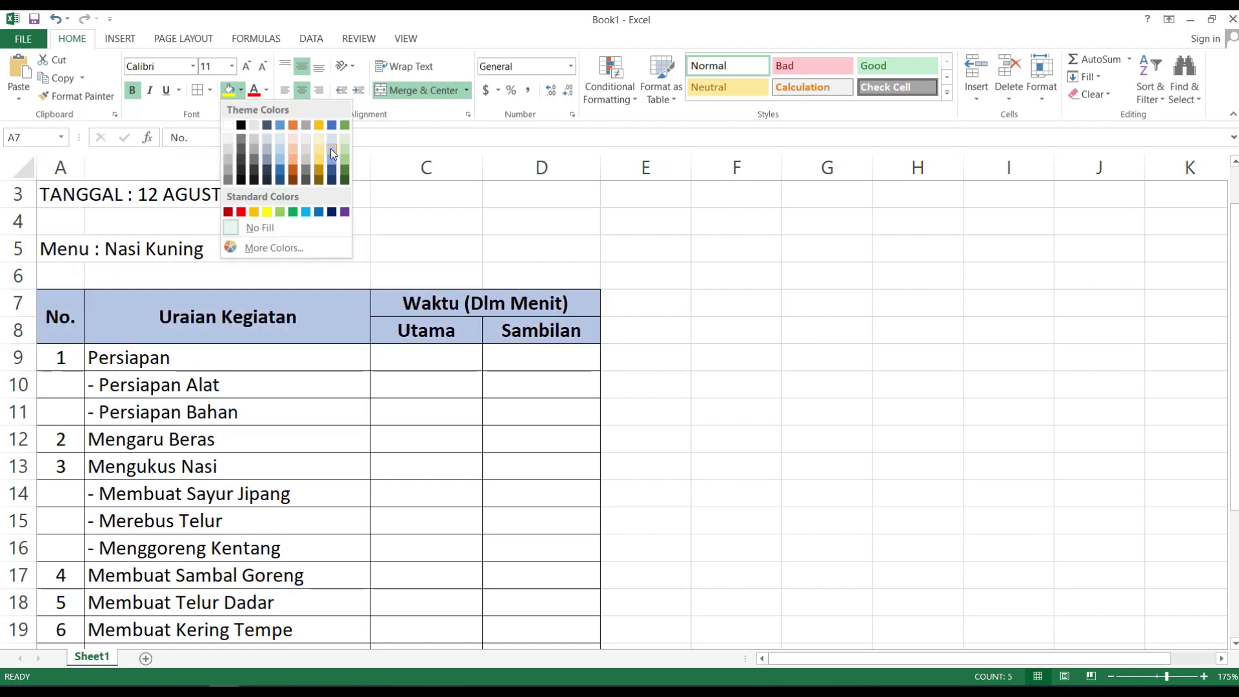
click(280, 141)
click(736, 384)
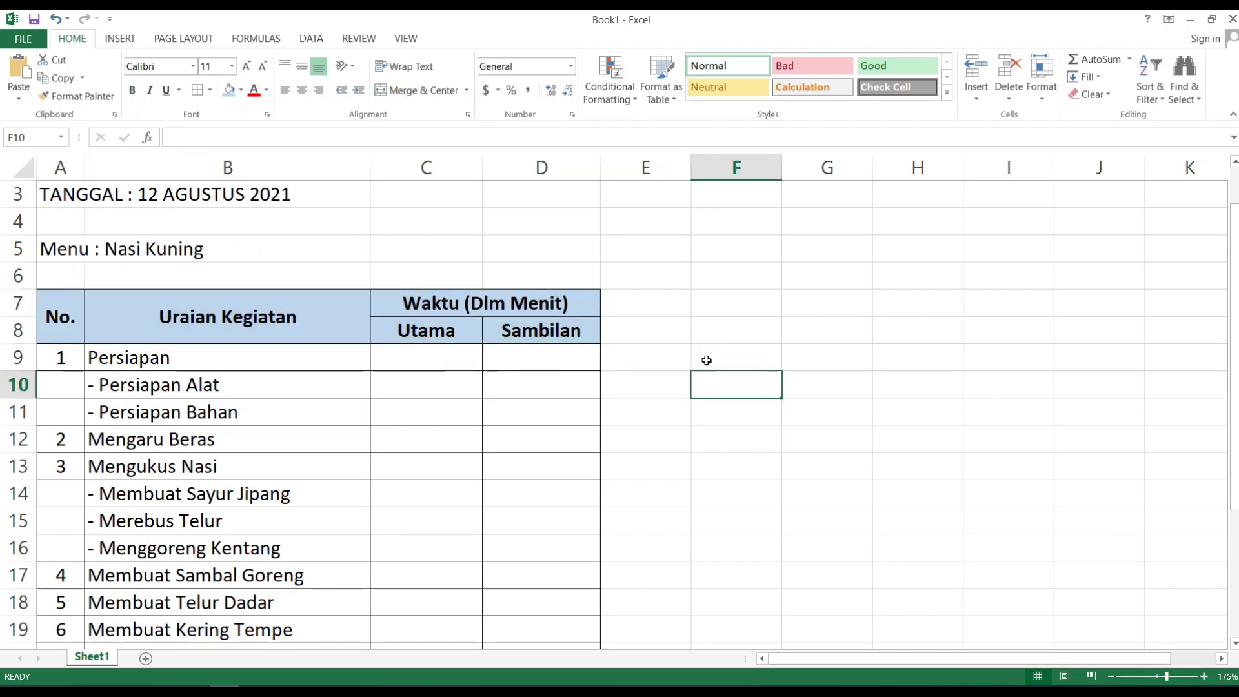
- Merge and center the title "TERTIB KERJA PRAKTIK TATA BOGA" across A1:D1
mouse_move(1234, 258)
mouse_down()
mouse_move(1234, 387)
mouse_move(1235, 239)
mouse_up()
drag(58, 194, 517, 194)
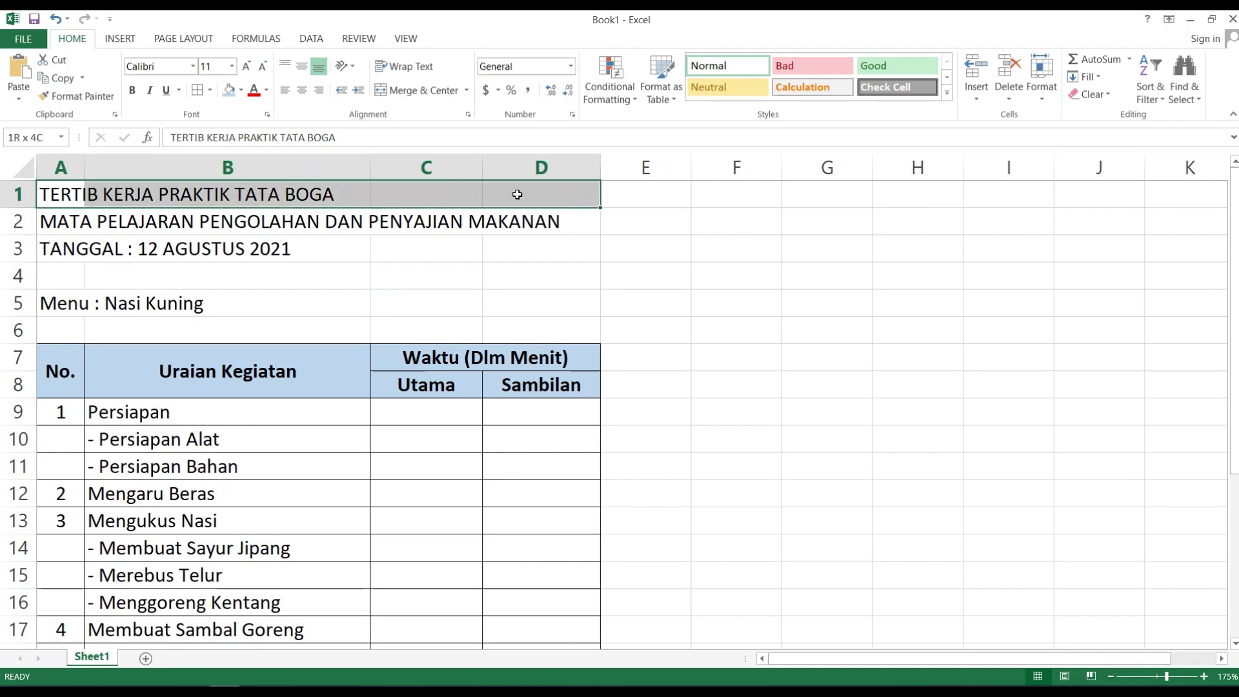
click(420, 91)
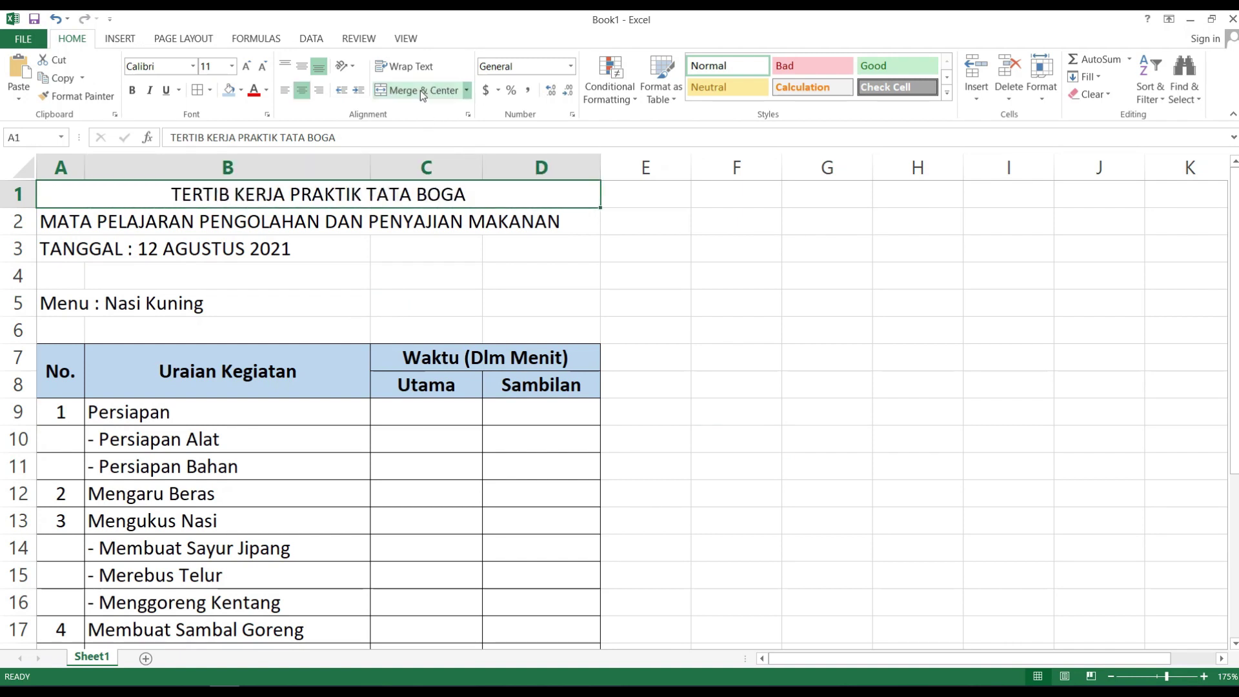
- Make the title in row 1 bold, and merge, center and bold the "MATA PELAJARAN PENGOLAHAN DAN PENYAJIAN MAKANAN" line across A2:D2
click(131, 91)
drag(48, 225, 513, 222)
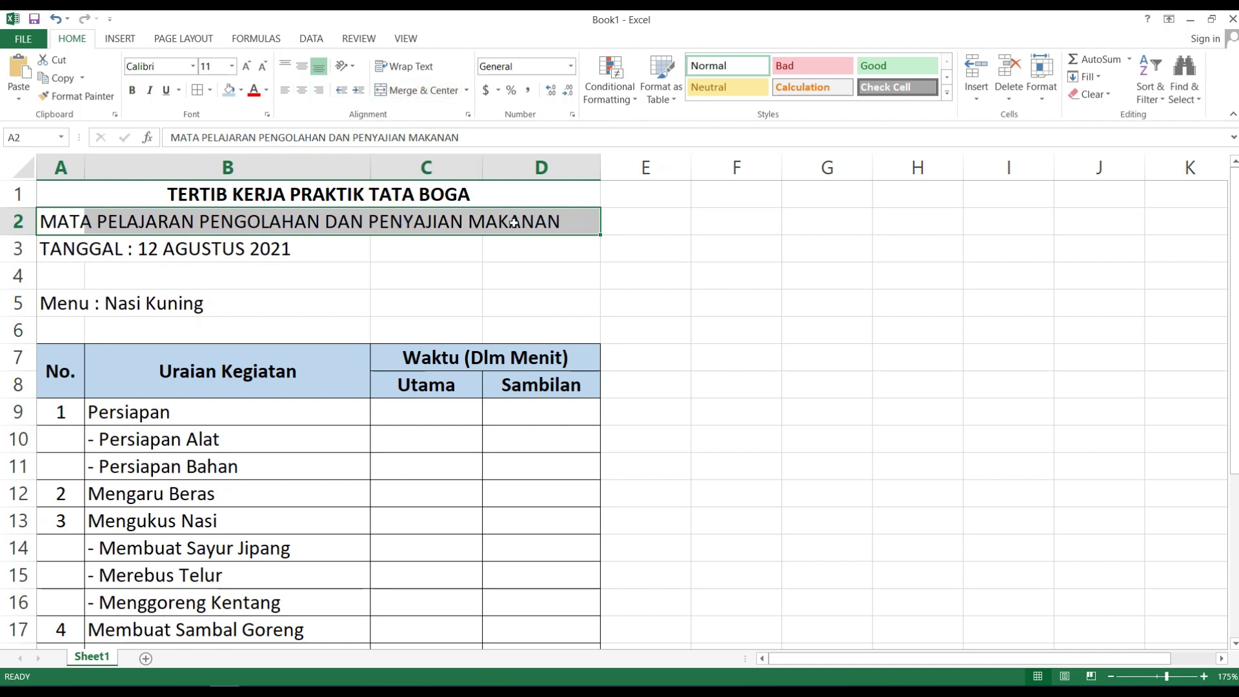
click(412, 90)
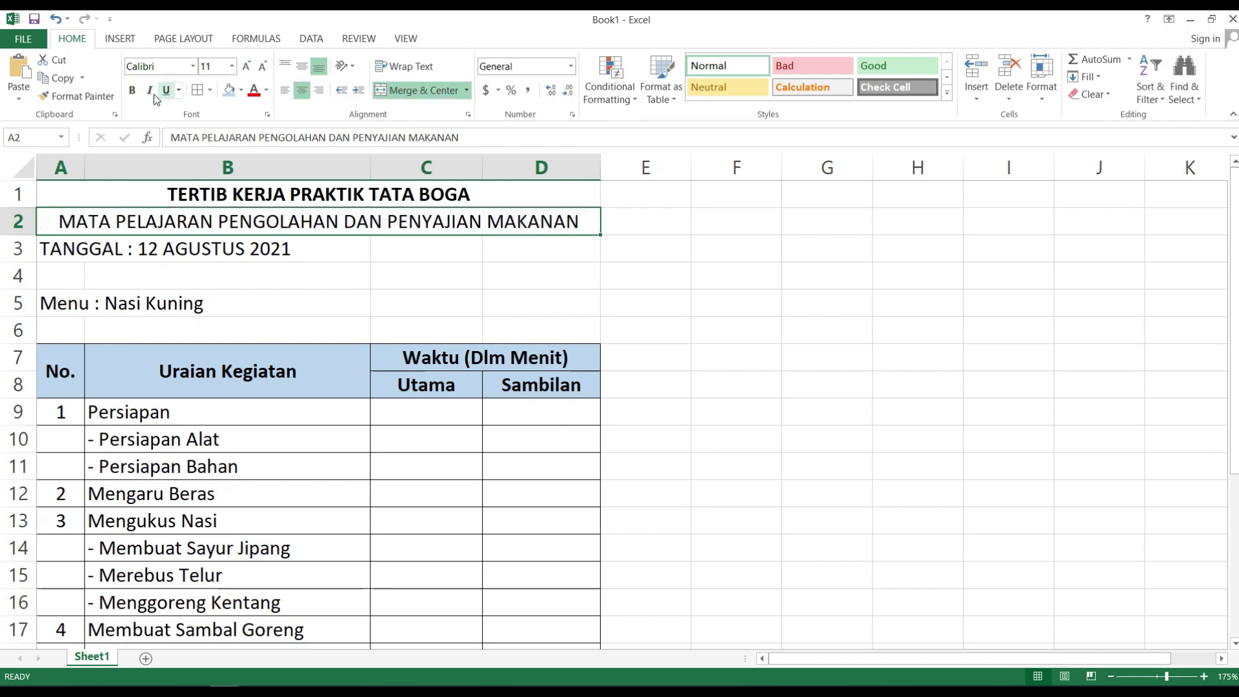
click(135, 95)
- Merge, center and bold the "TANGGAL : 12 AGUSTUS 2021" line across A3:D3, and make "Menu : Nasi Kuning" in A5 bold
drag(65, 242, 497, 249)
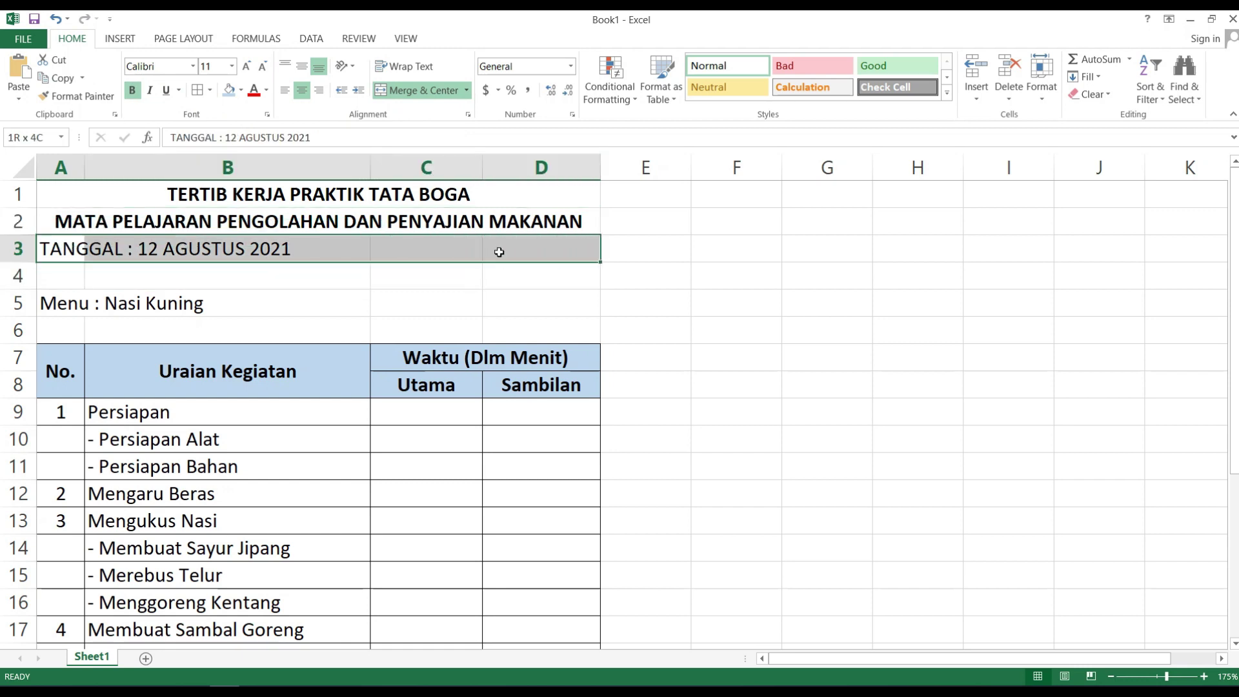
click(416, 90)
click(132, 90)
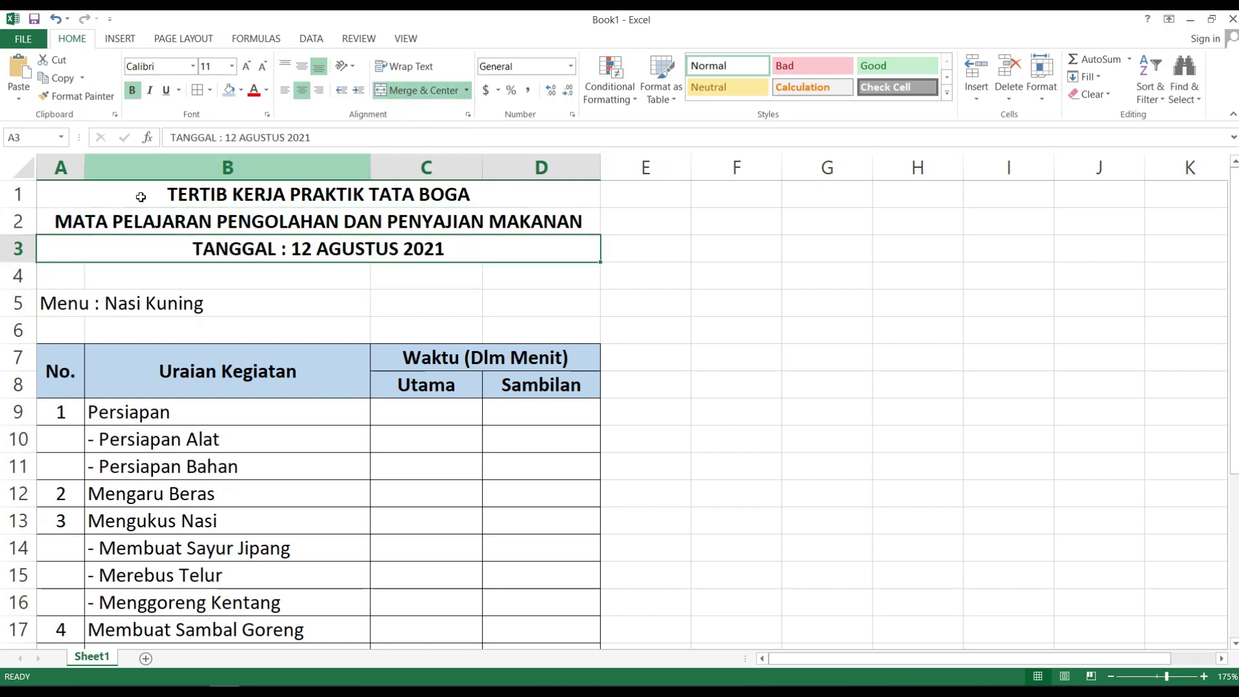
click(64, 307)
click(134, 91)
click(865, 407)
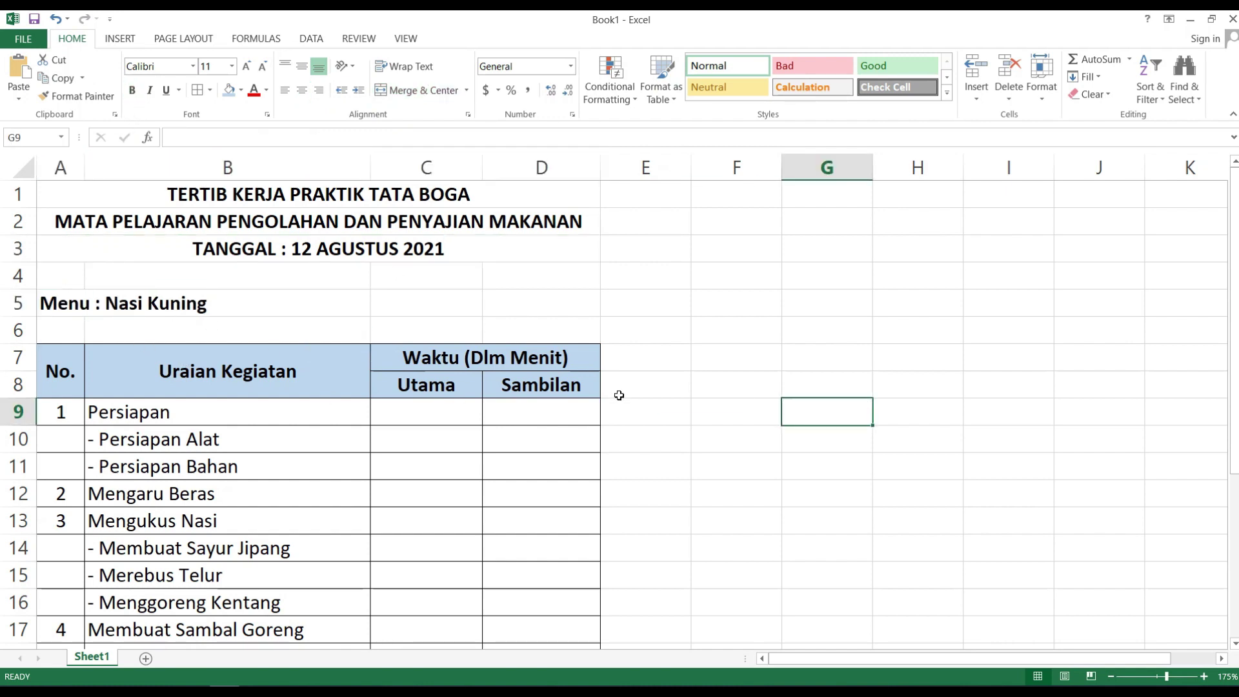
- Review the formatted work order from the headings down to the Total Waktu row
click(1110, 676)
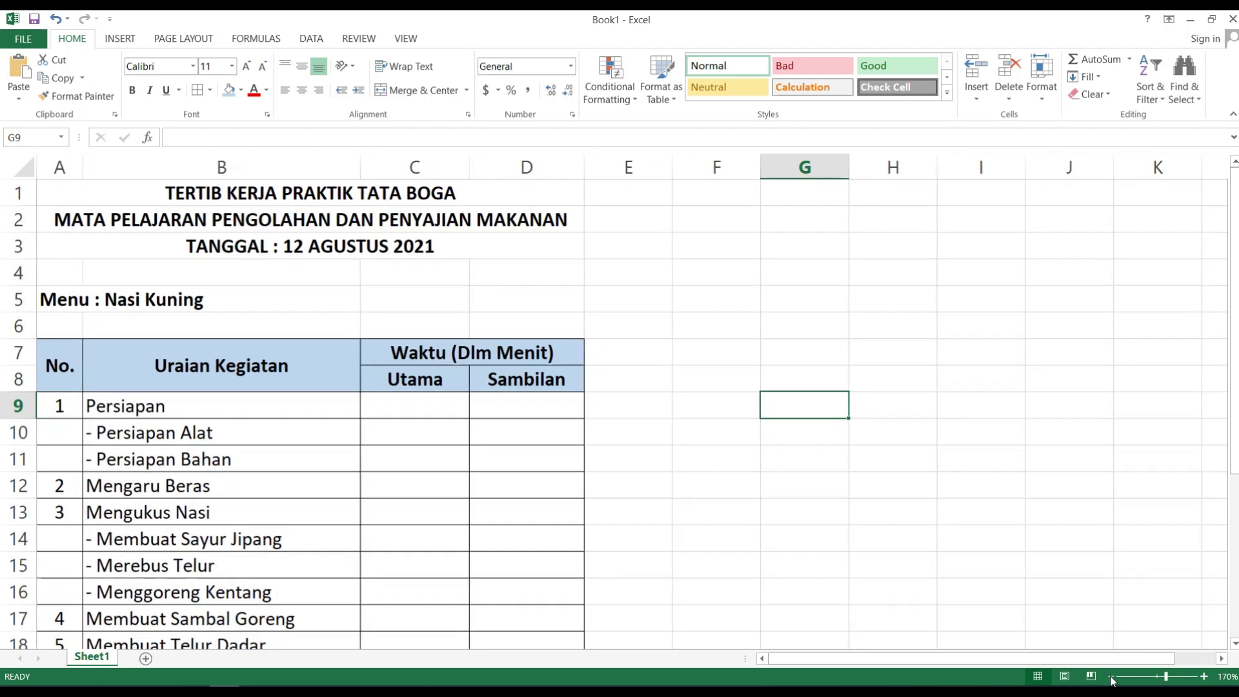
scroll(800, 468, down, 1)
scroll(794, 470, down, 4)
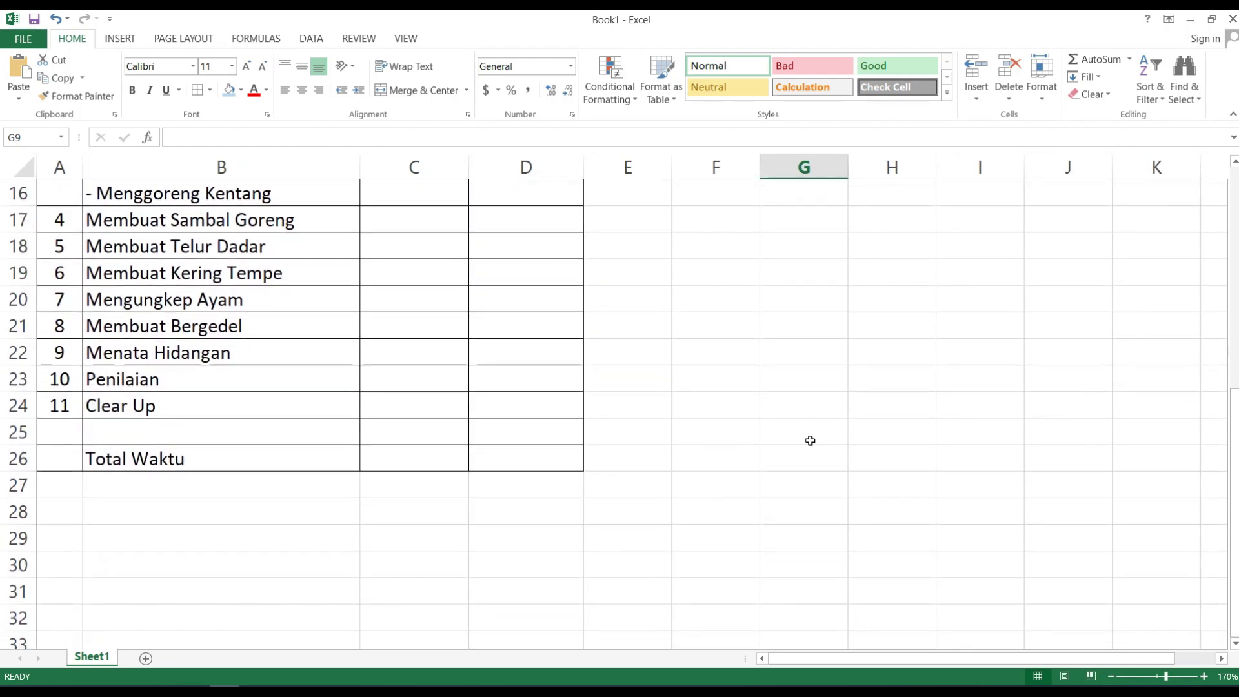
scroll(810, 440, up, 2)
ctrl+scroll(799, 439, down, 4)
scroll(799, 439, up, 2)
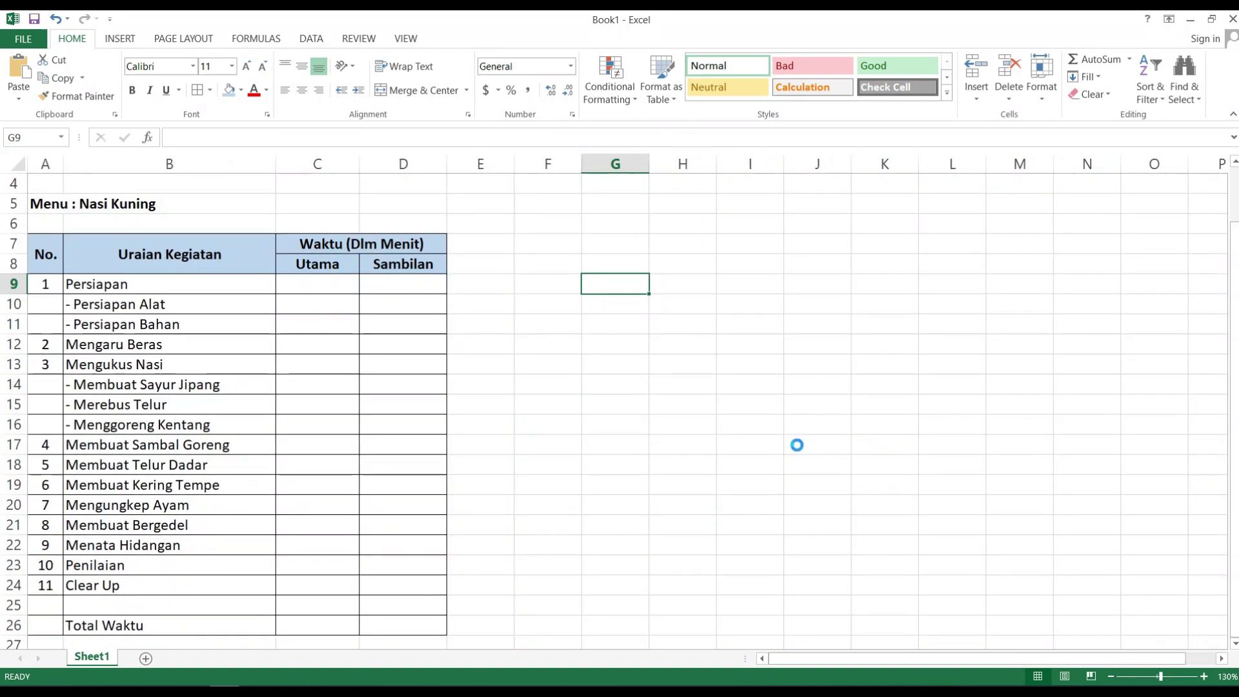
scroll(797, 445, up, 1)
ctrl+scroll(797, 446, down, 1)
ctrl+scroll(797, 445, down, 1)
ctrl+scroll(796, 446, up, 2)
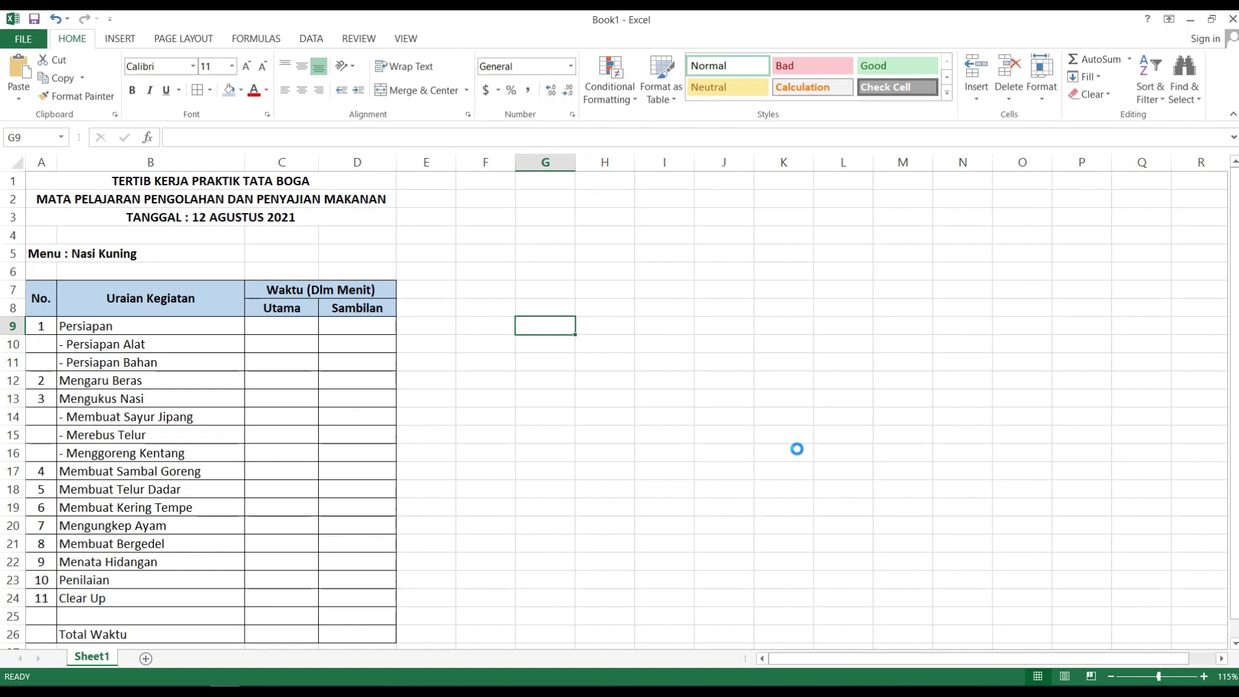
ctrl+scroll(797, 448, up, 3)
ctrl+scroll(796, 448, up, 1)
scroll(796, 450, up, 2)
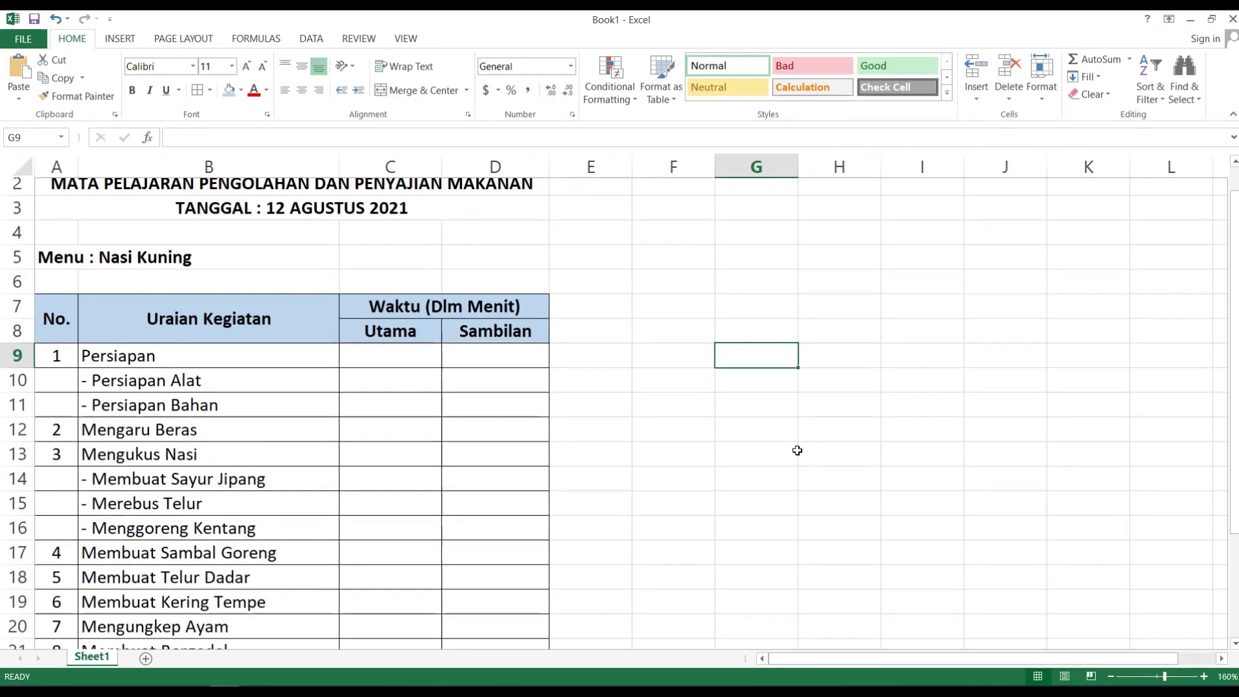
ctrl+scroll(796, 451, up, 1)
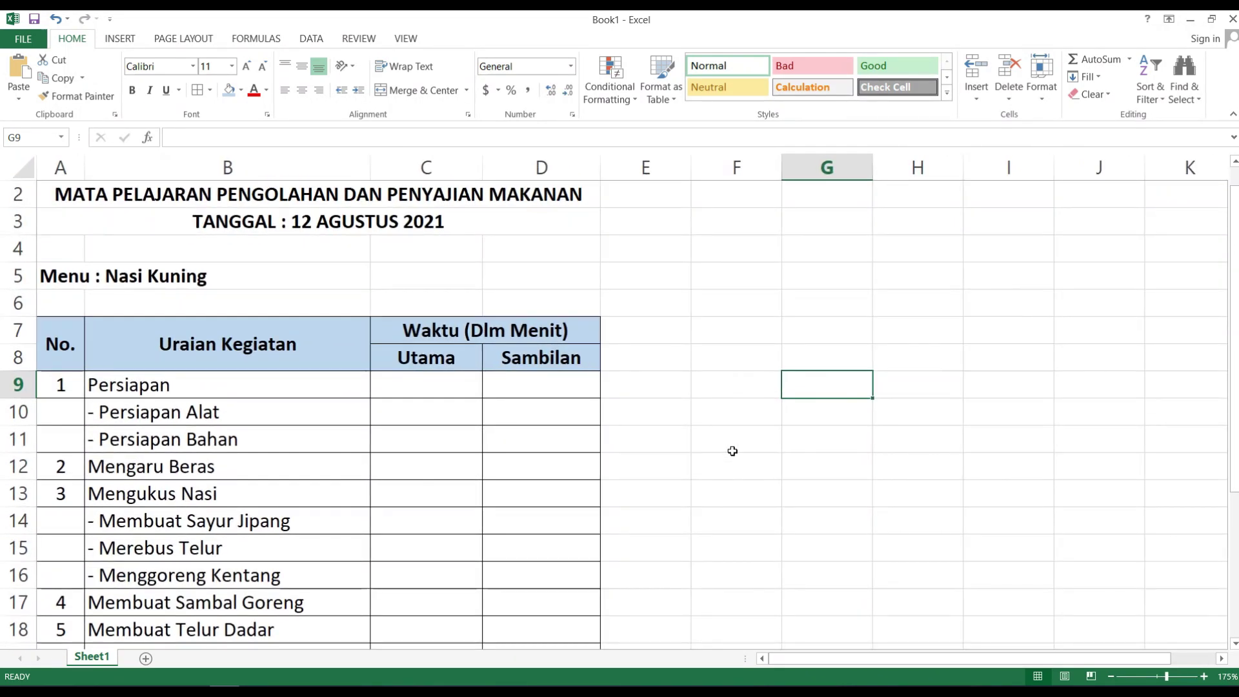
- Enter the Utama times 10, 10 and 20 in C10:C12 for Persiapan Alat, Persiapan Bahan and Mengaru Beras
click(426, 386)
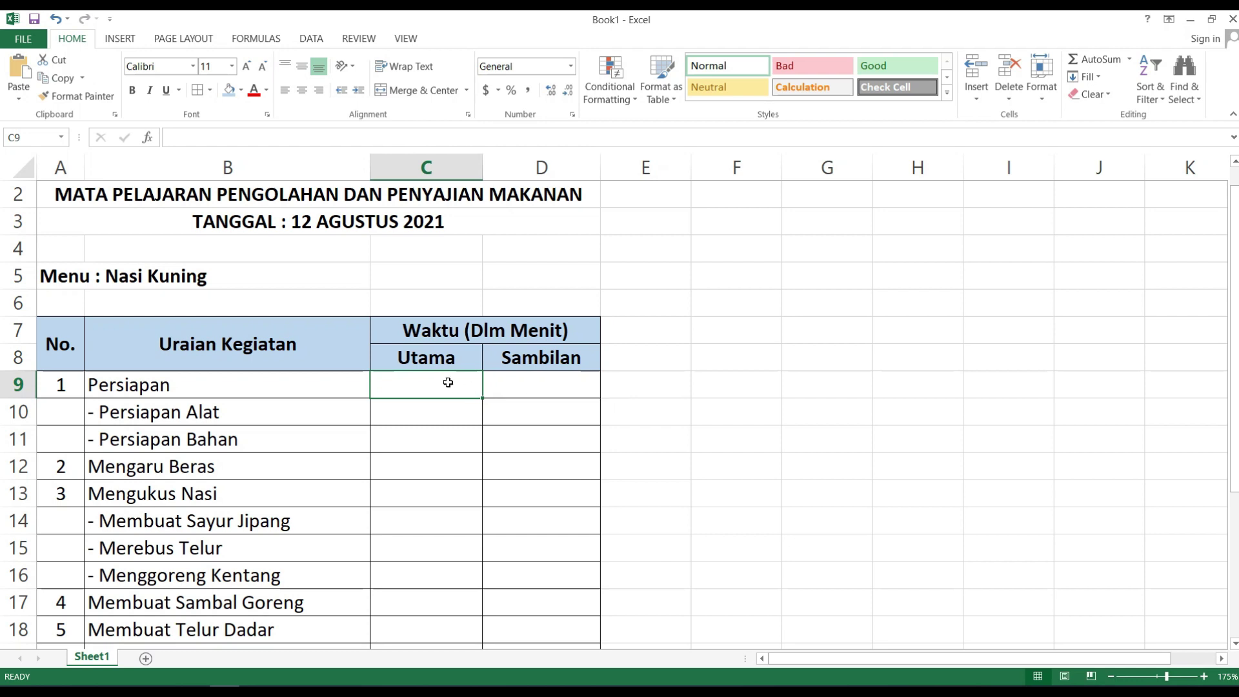
click(433, 410)
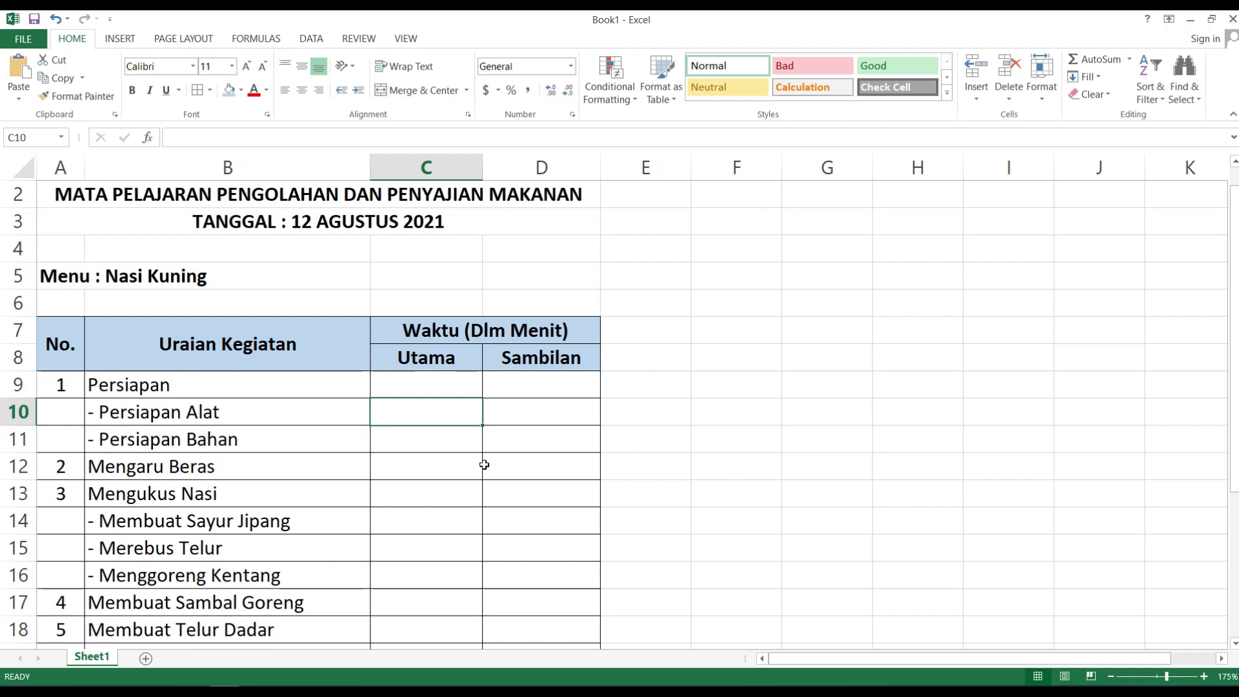
text(10)
key(Return)
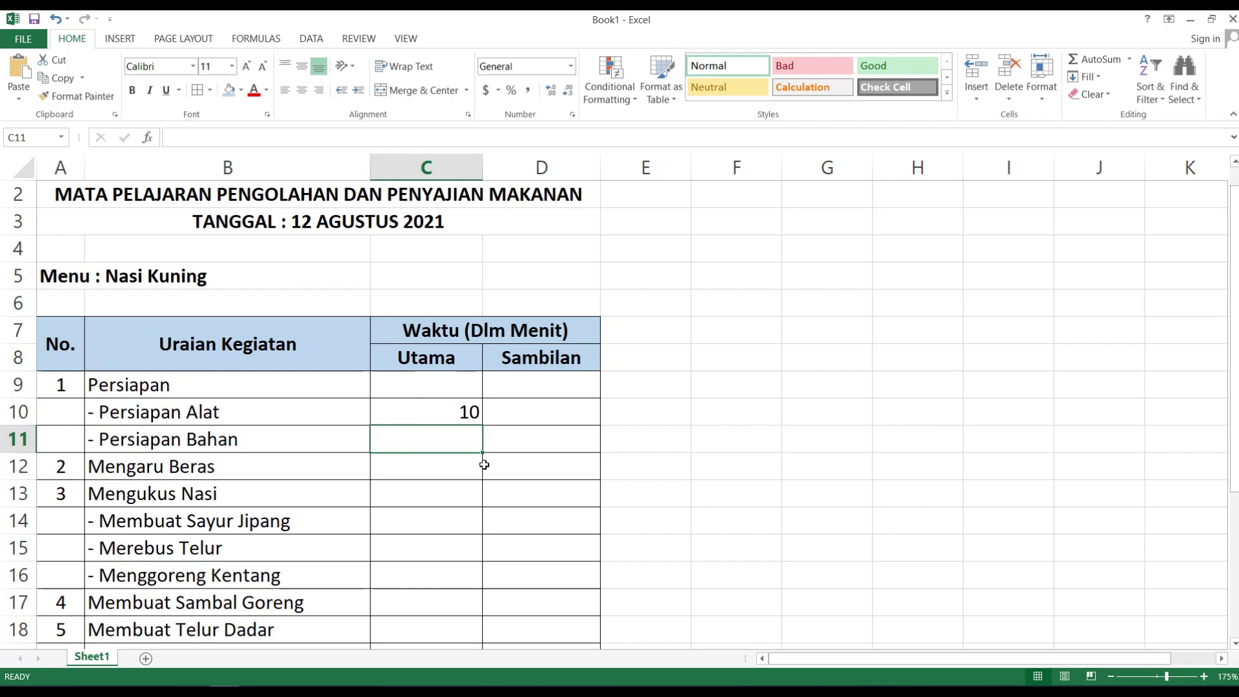
text(10)
key(Return)
text(20)
key(Return)
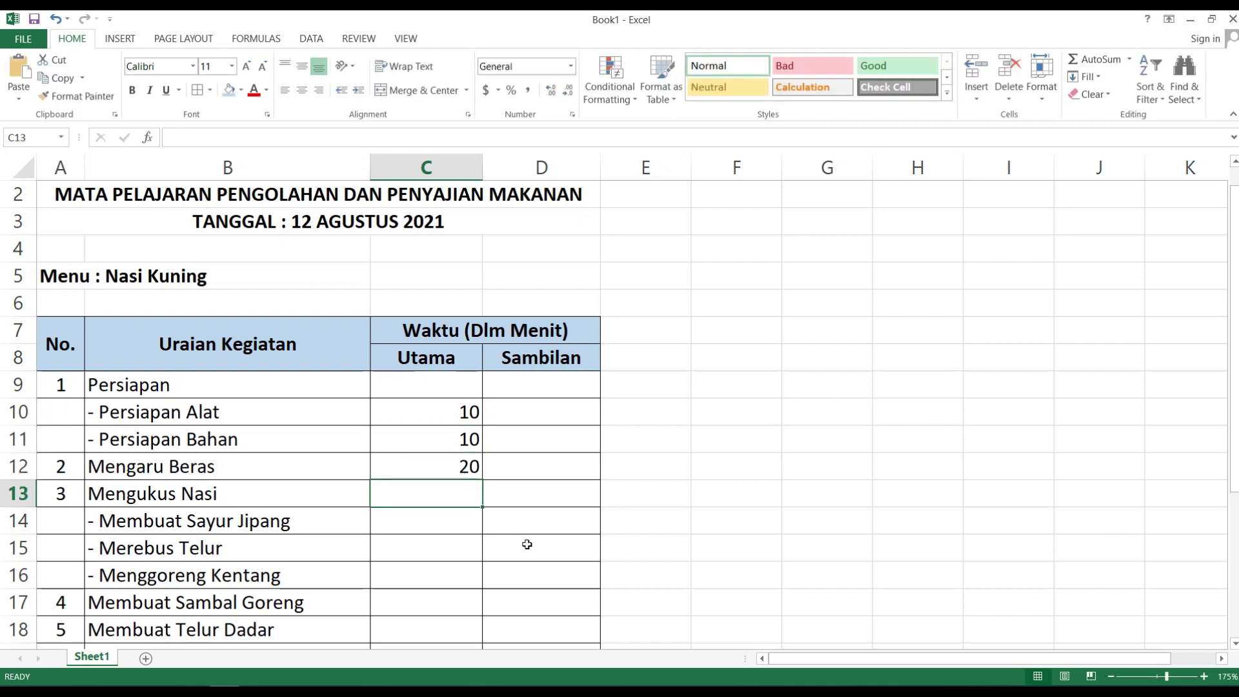
- Add a colon to the activity label in B9 so it reads "Persiapan :"
scroll(527, 544, down, 1)
click(235, 410)
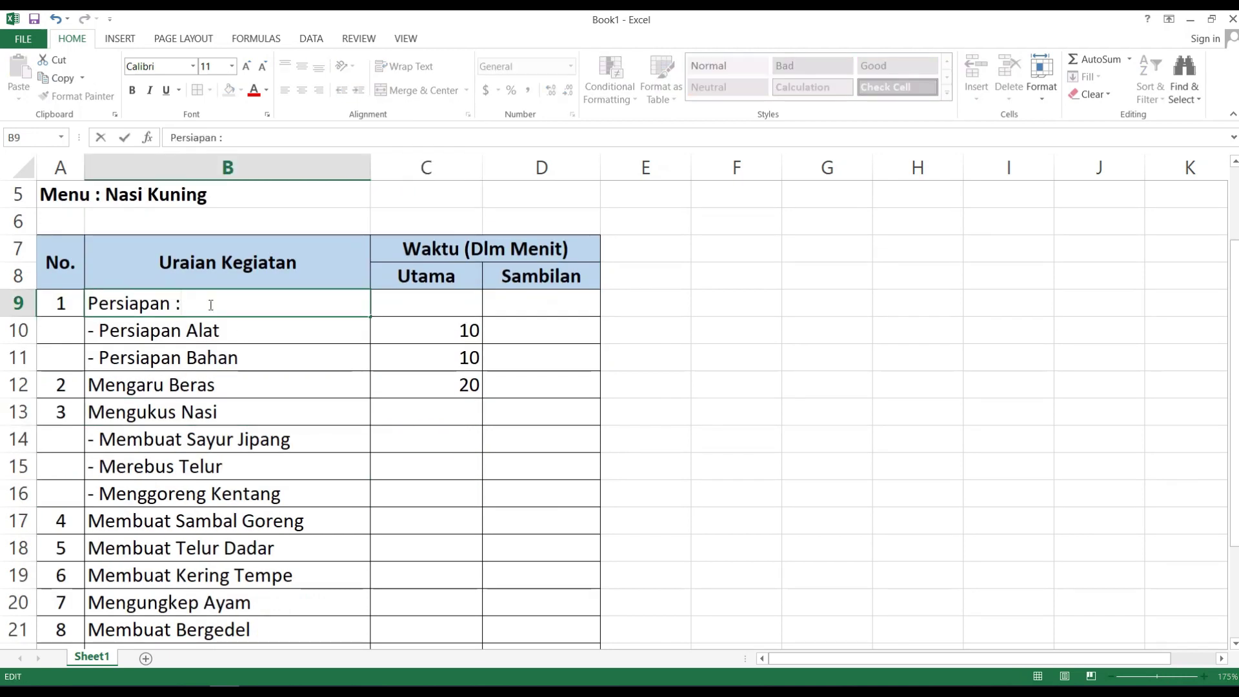
key(Down)
key(Down)
key(Down)
key(Down)
key(Down)
key(Down)
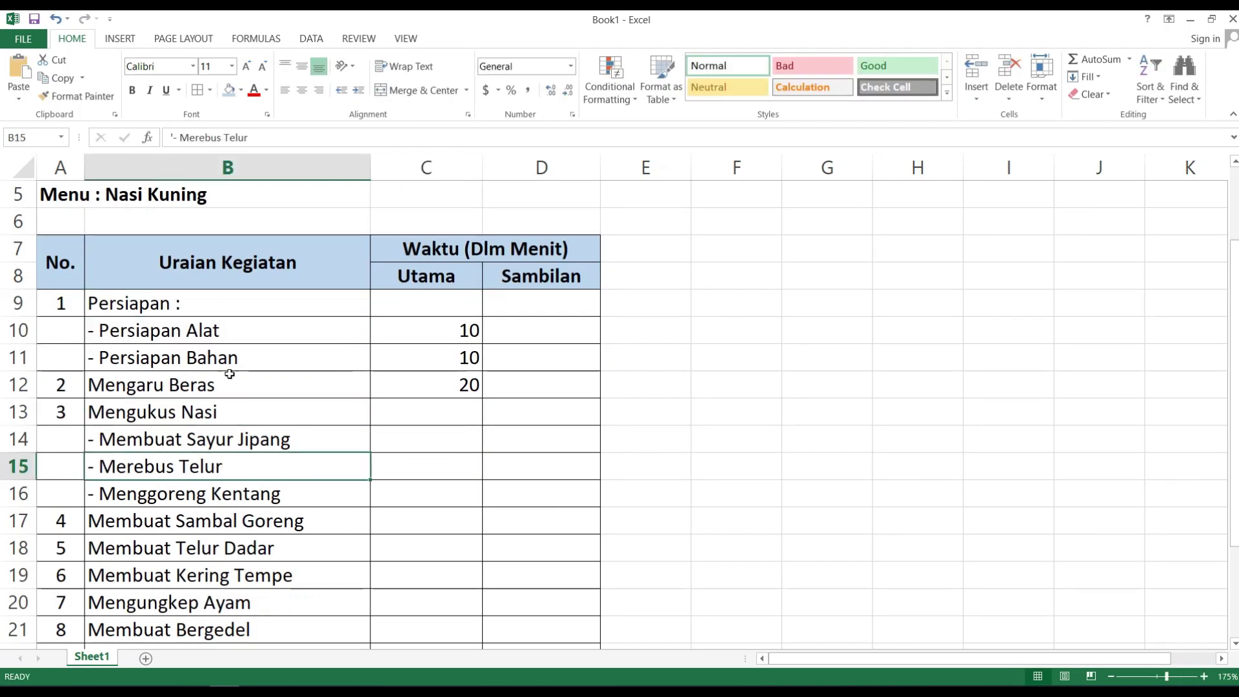
- Enter 60 in C13 as the Utama time for Mengukus Nasi
click(388, 420)
text(60)
key(Return)
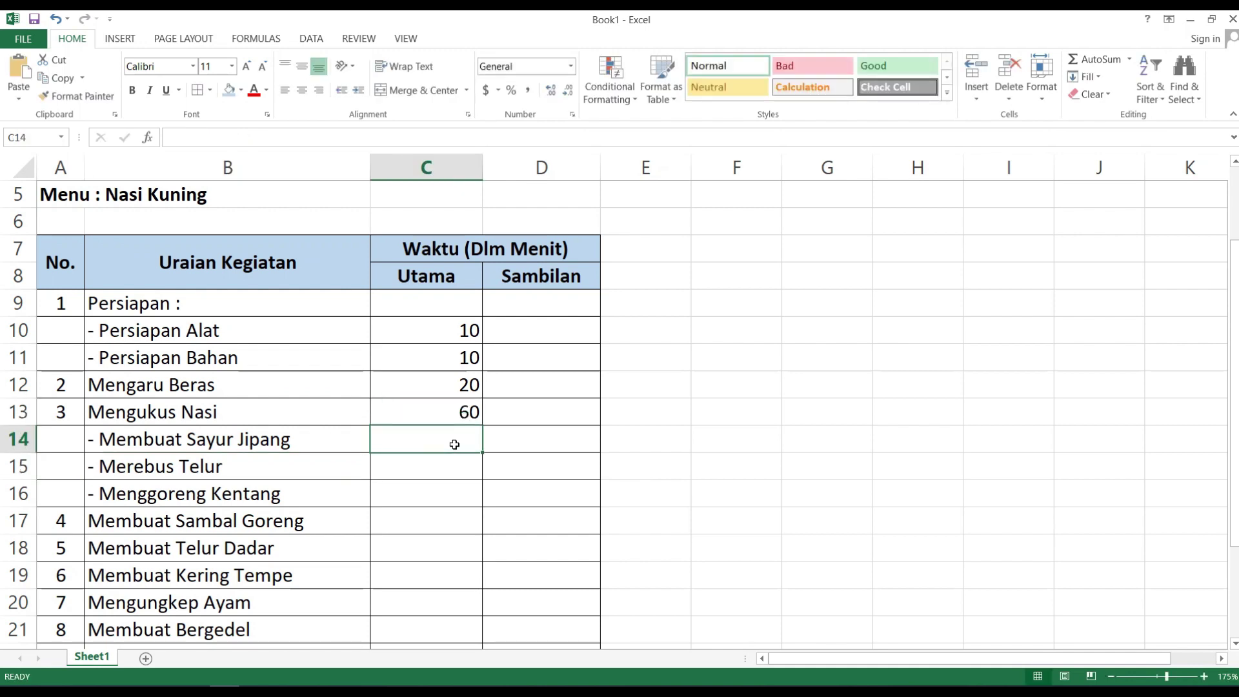
- Enter the Sambilan times 30, 15 and 15 in D14:D16 for Membuat Sayur Jipang, Merebus Telur and Menggoreng Kentang
key(Right)
text(30)
key(Return)
text(15)
key(Return)
text(15)
key(Return)
- Enter the Utama times 20, 20, 20 and 30 in C17:C20 for activities 4 to 7
scroll(552, 465, down, 2)
click(427, 360)
text(20)
key(Return)
text(20)
key(Return)
text(20)
key(Return)
text(30)
key(Return)
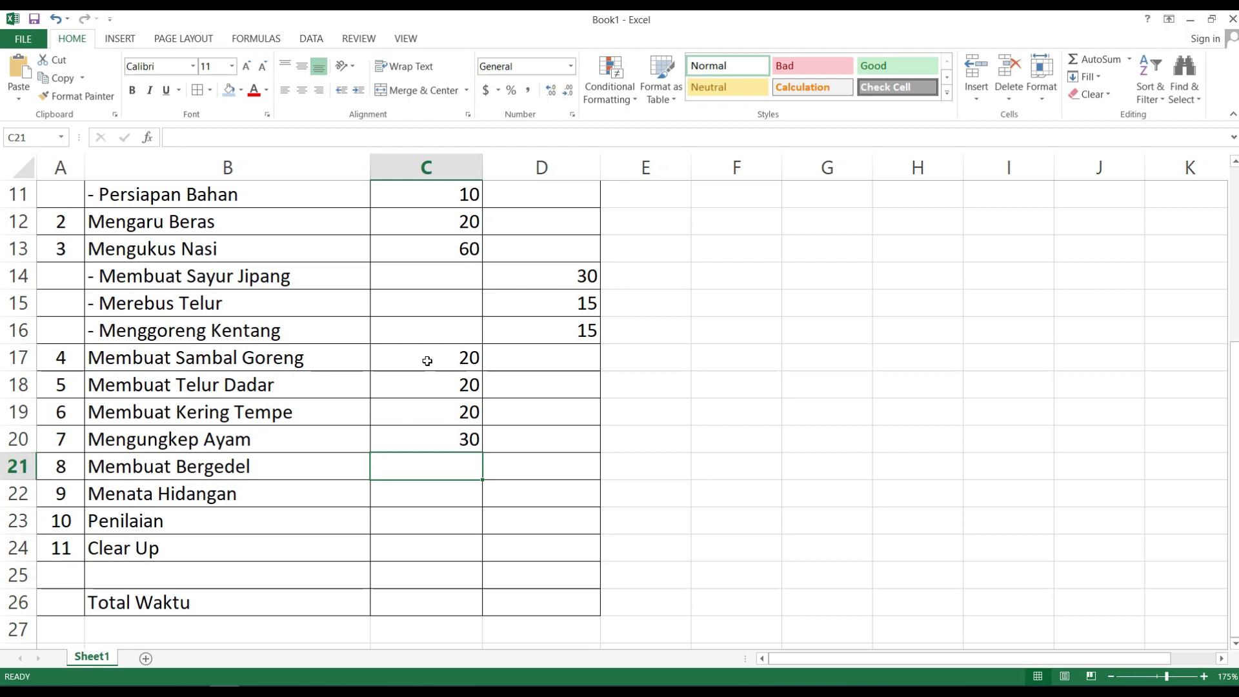
- Enter the Utama times 25, 10, 30 and 30 in C21:C24 for activities 8 to 11
text(25)
key(Return)
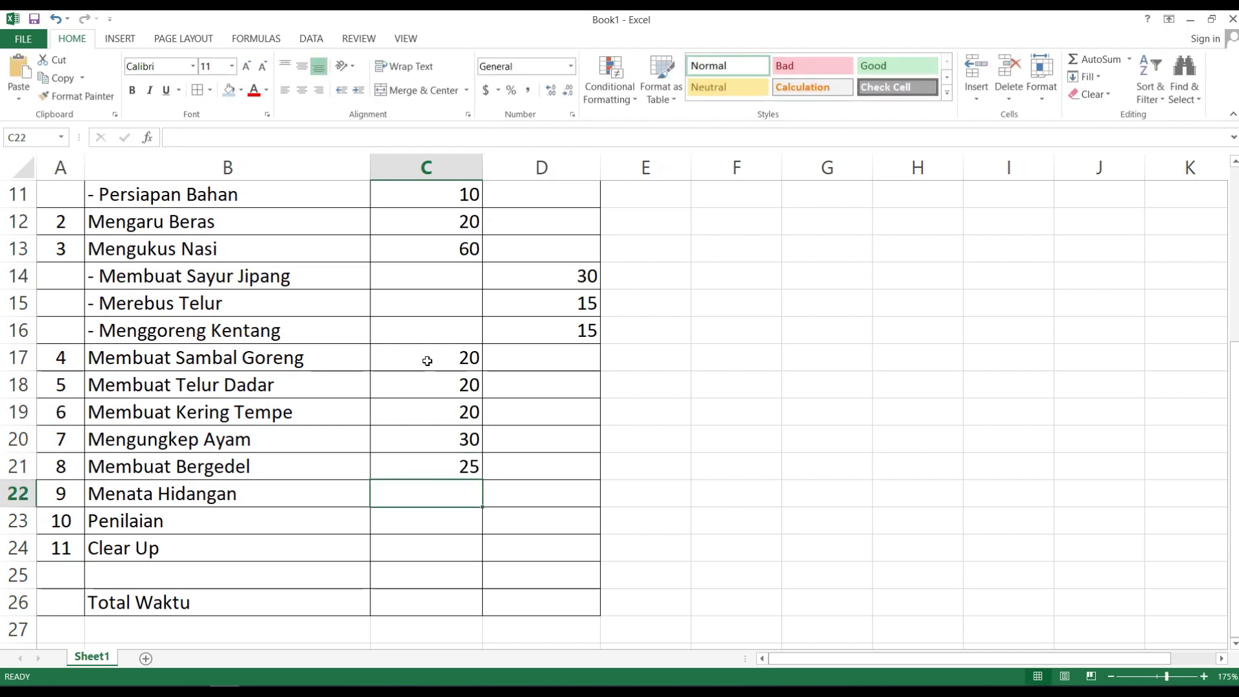
text(10)
key(Return)
text(30)
key(Return)
text(30)
key(Return)
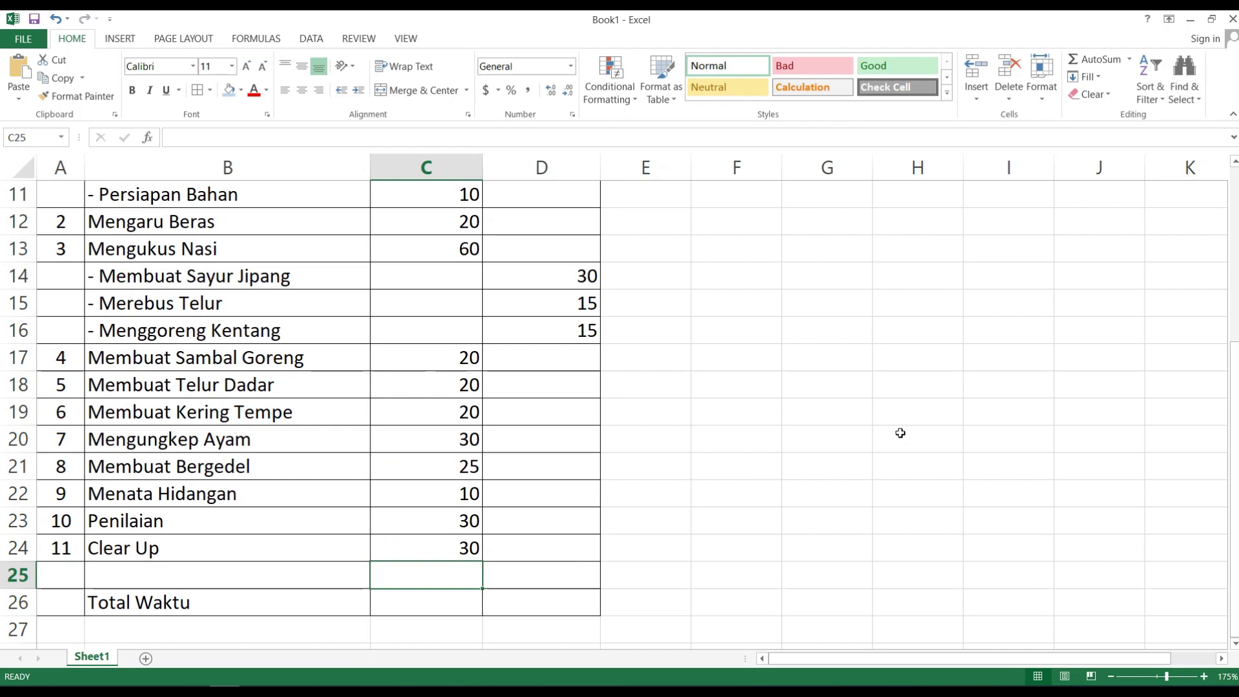
- Center the time values in the Utama and Sambilan columns from row 9 down to the total row
scroll(884, 427, up, 1)
ctrl+scroll(884, 427, down, 1)
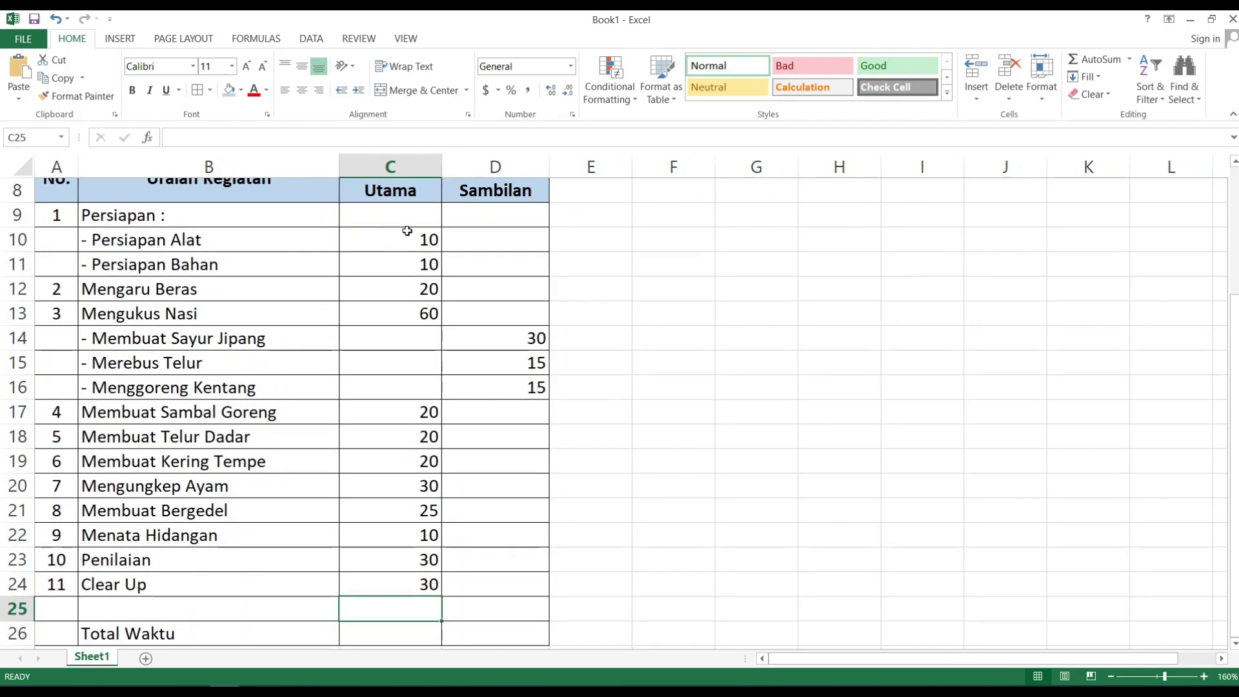
drag(401, 214, 516, 622)
click(304, 91)
click(749, 391)
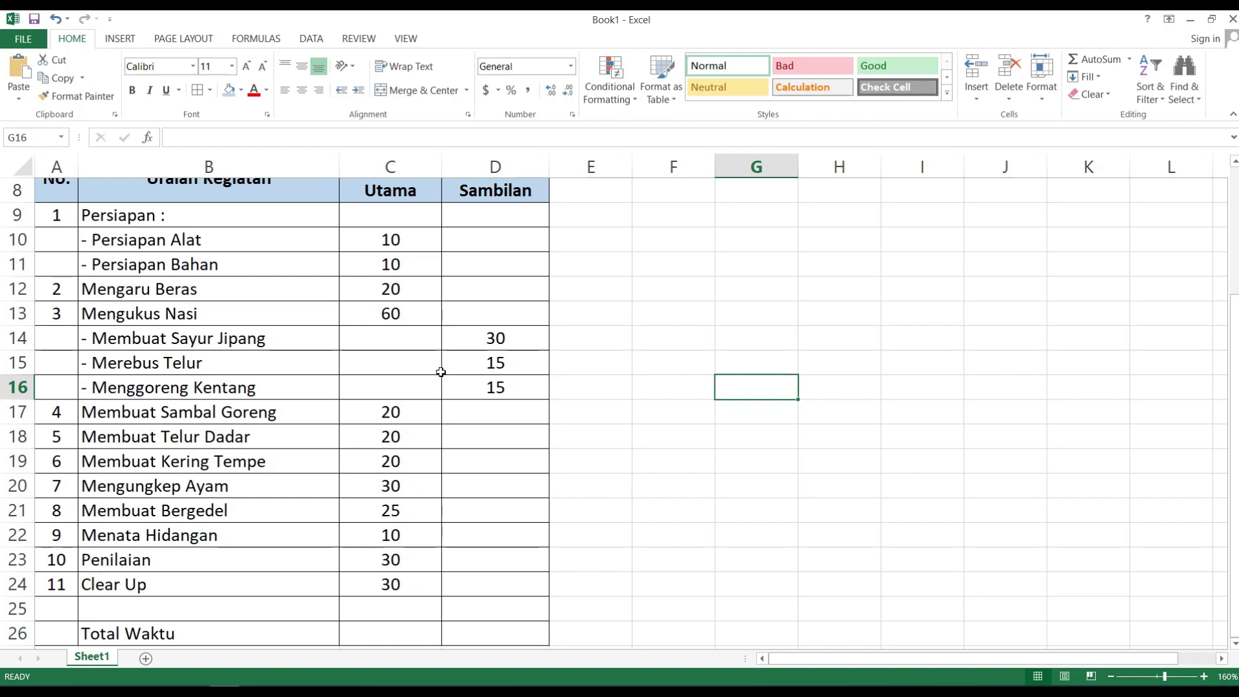
- Make the "Total Waktu" label in B26 bold
scroll(433, 419, down, 1)
click(185, 560)
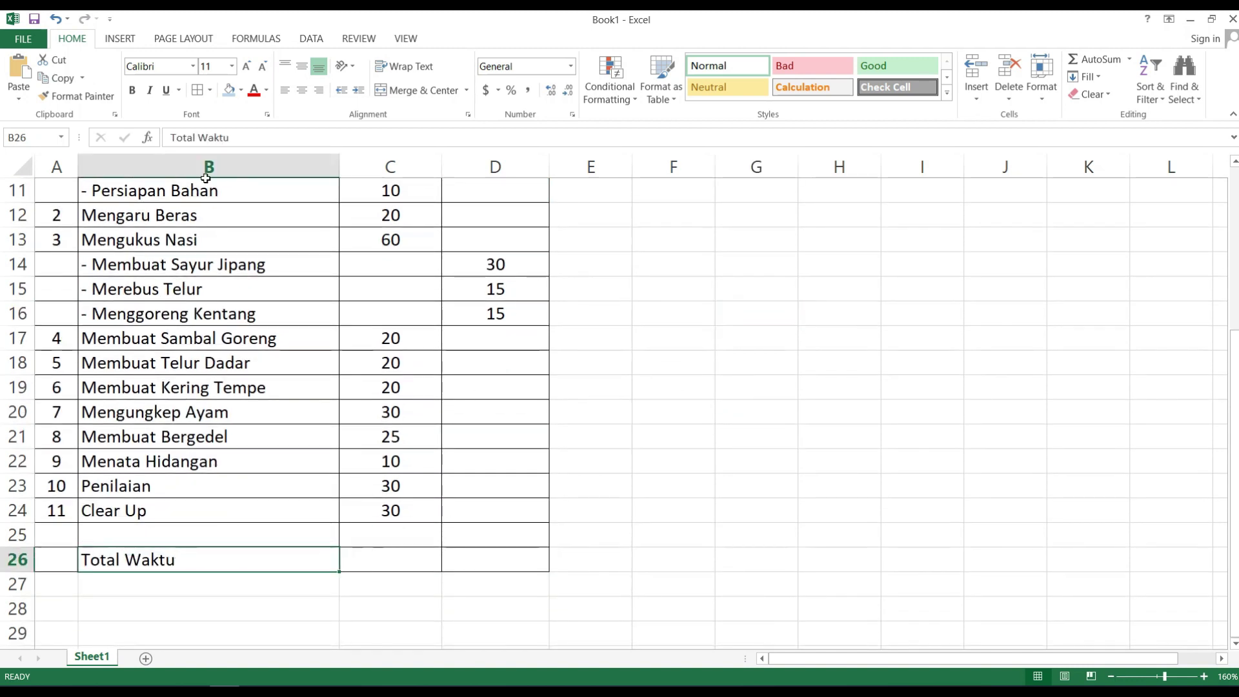
click(131, 94)
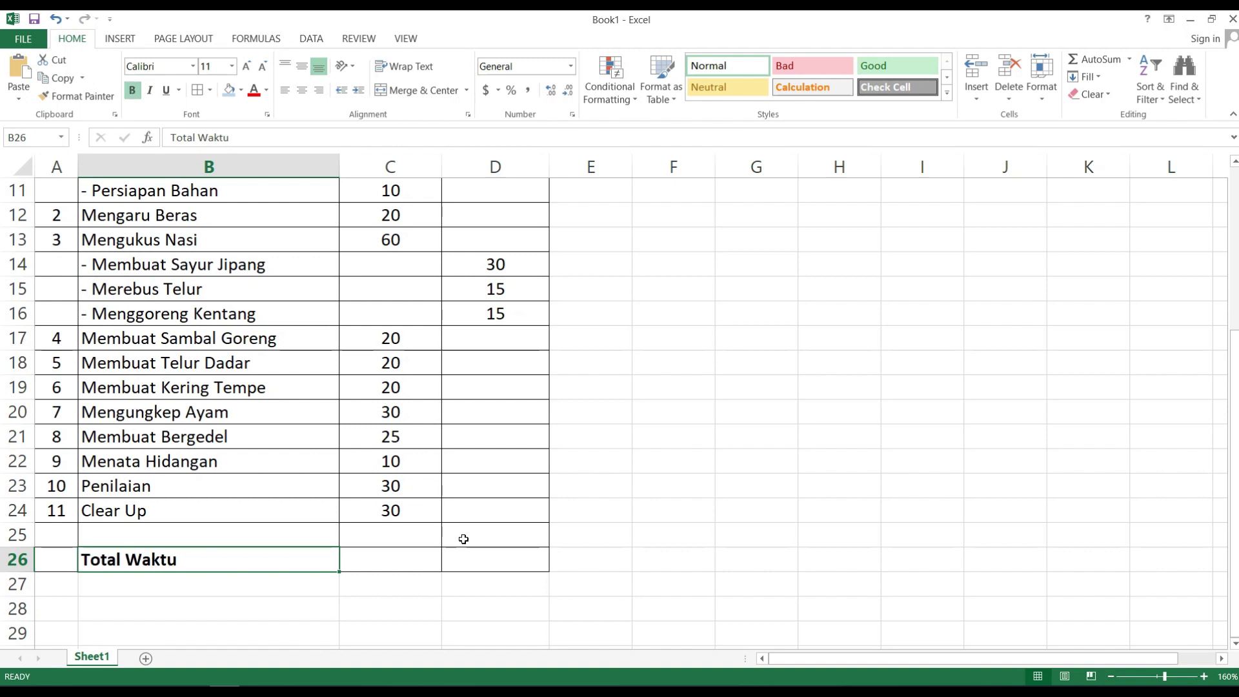
- Total the Utama times in C26 with the formula =SUM(C10:C24)
click(403, 564)
text(=)
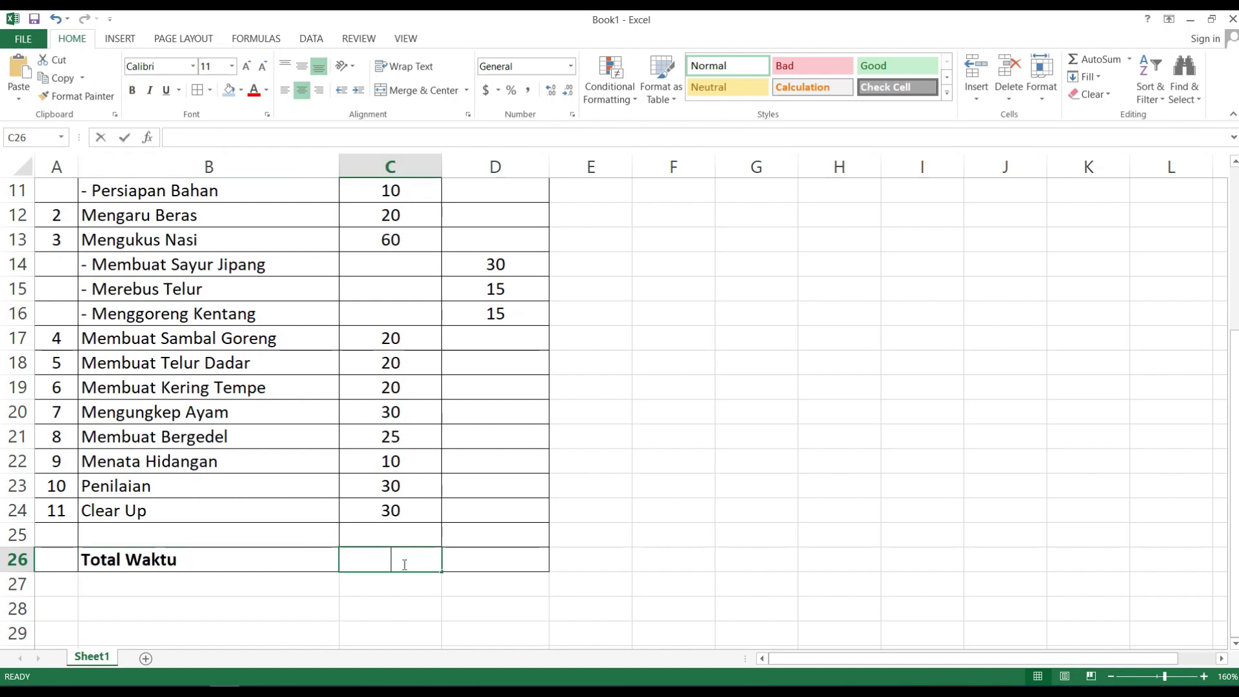
scroll(566, 475, up, 1)
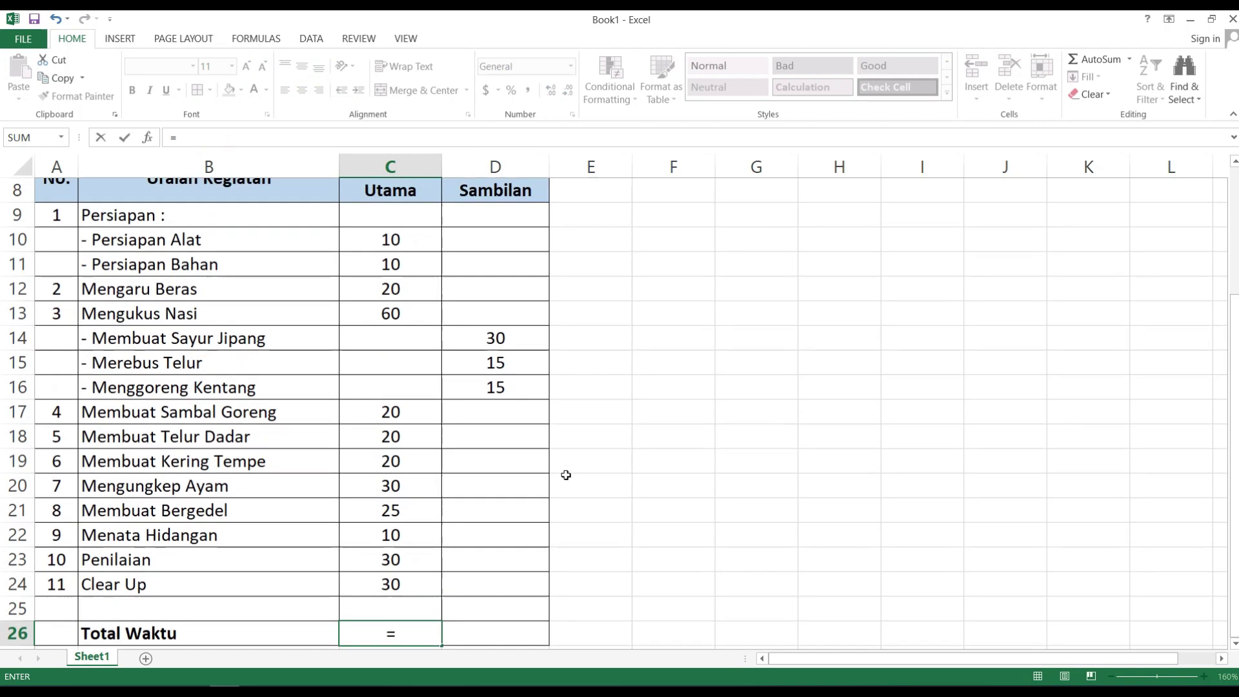
text(sum)
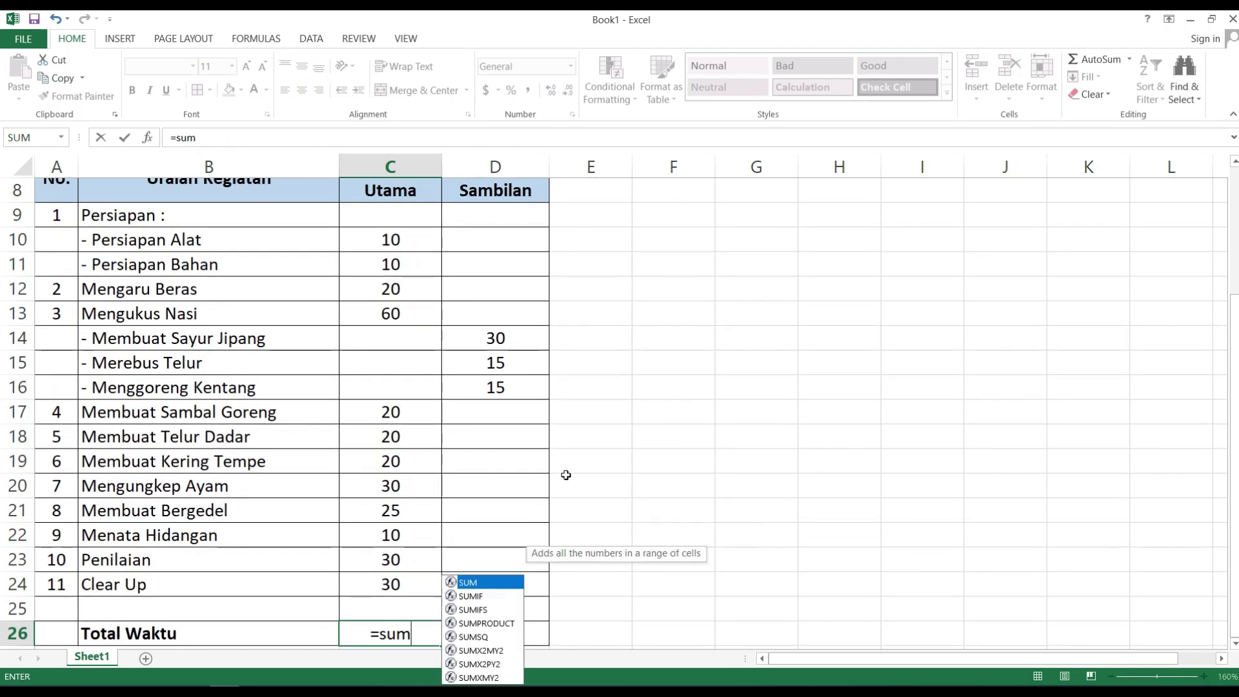
text(()
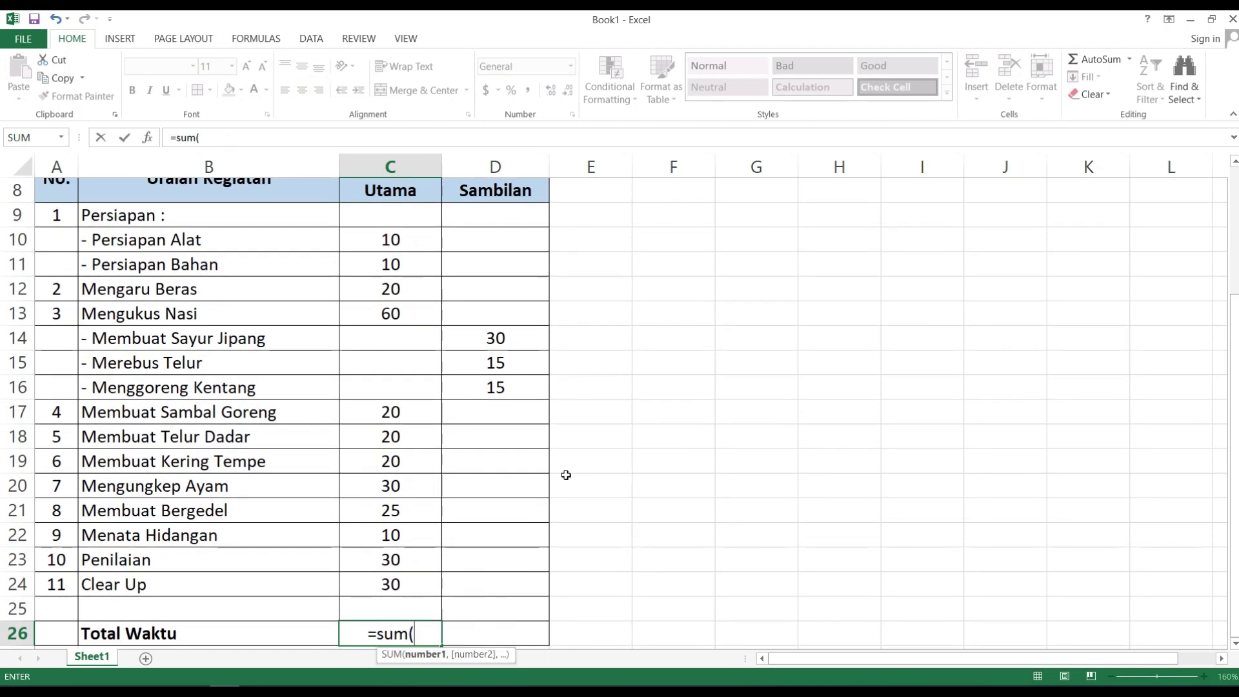
click(409, 238)
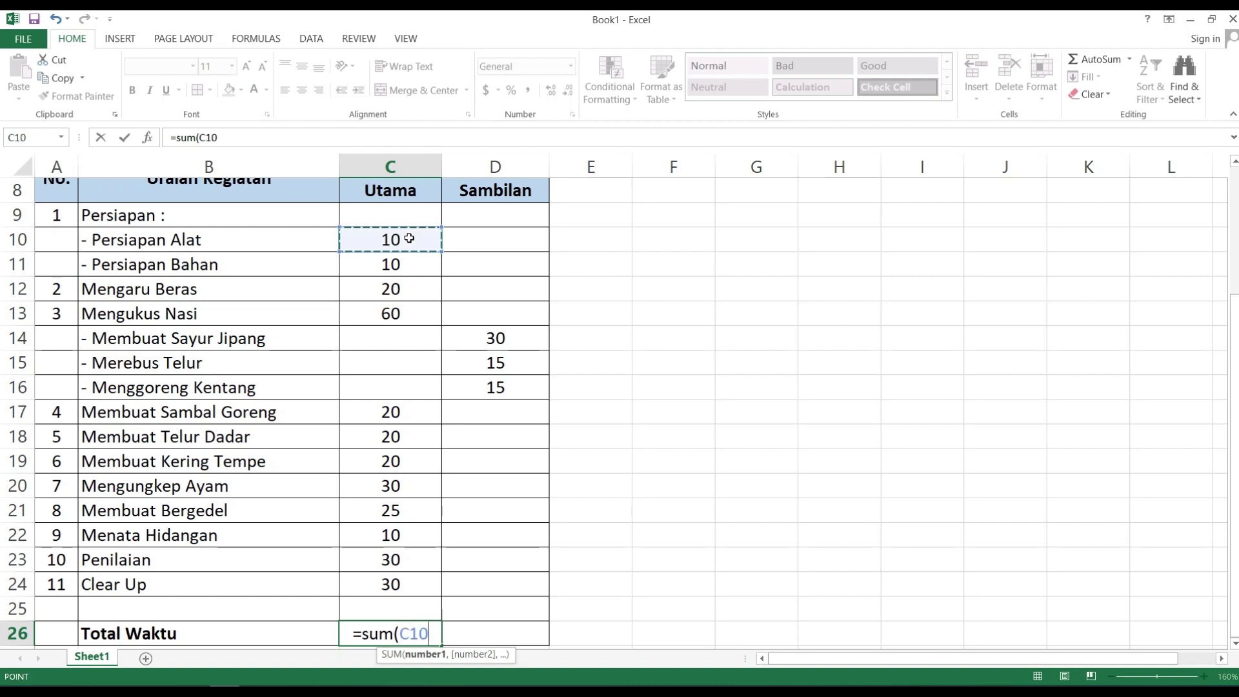
key(F8)
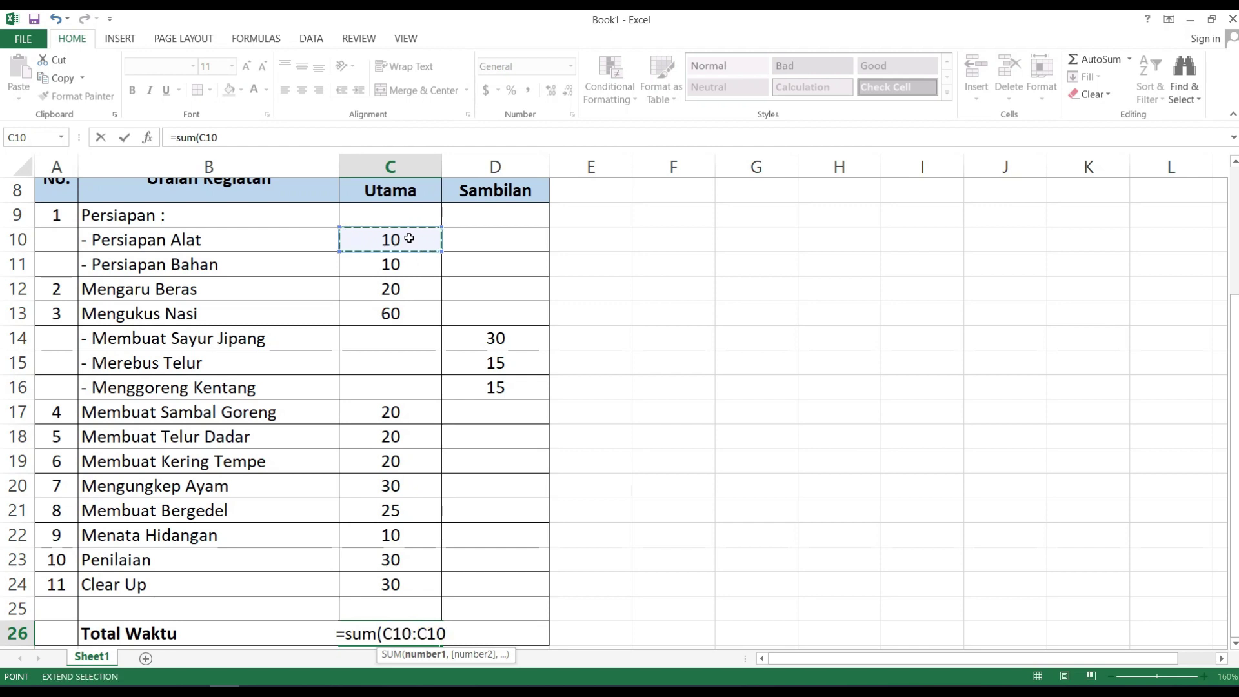
click(405, 586)
text())
key(Return)
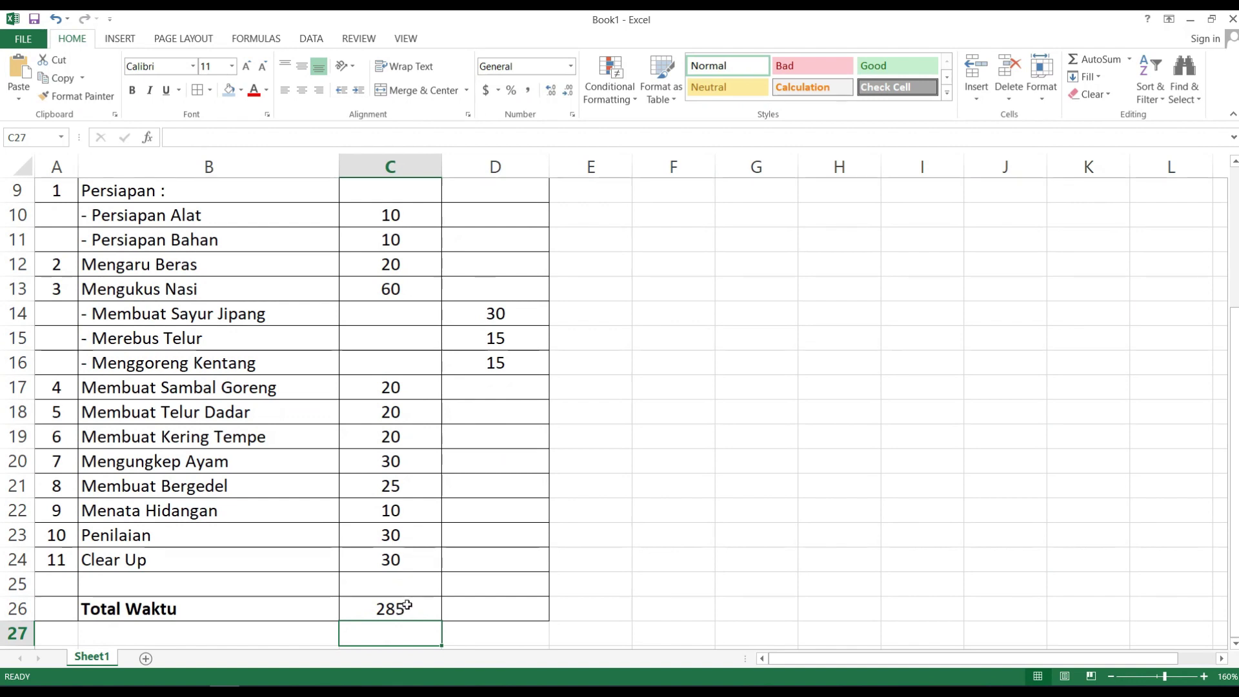
- Add a signature block below the table with "Yang Melaksanakan" in C28 and the person's name in C31
key(Down)
scroll(465, 583, down, 1)
text(Yang Melaksanakan)
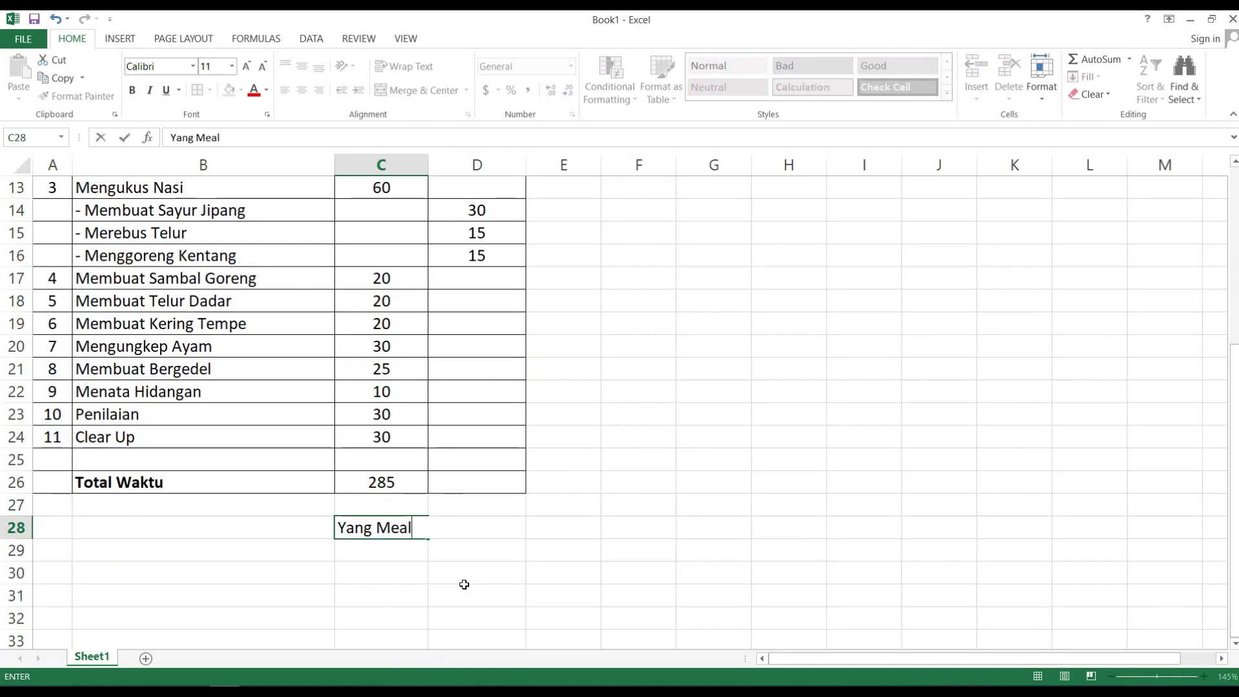
key(Return)
key(Return)
key(Return)
text(And)
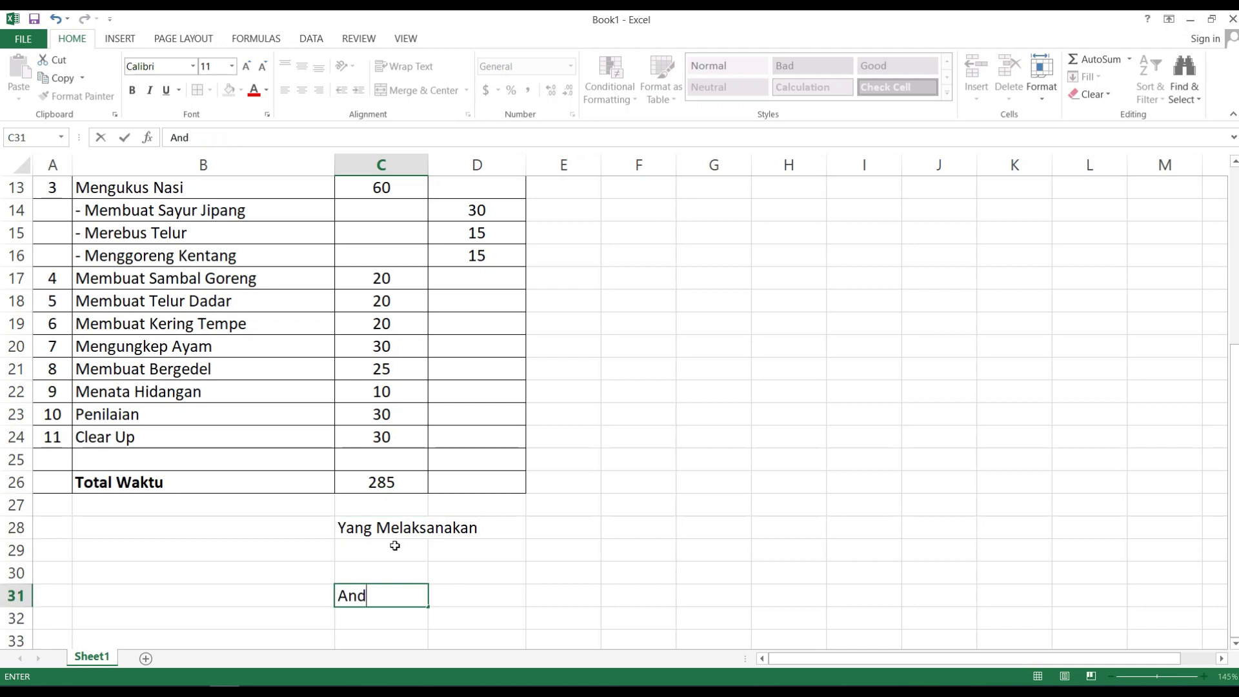
text(in)
key(Return)
scroll(647, 518, up, 4)
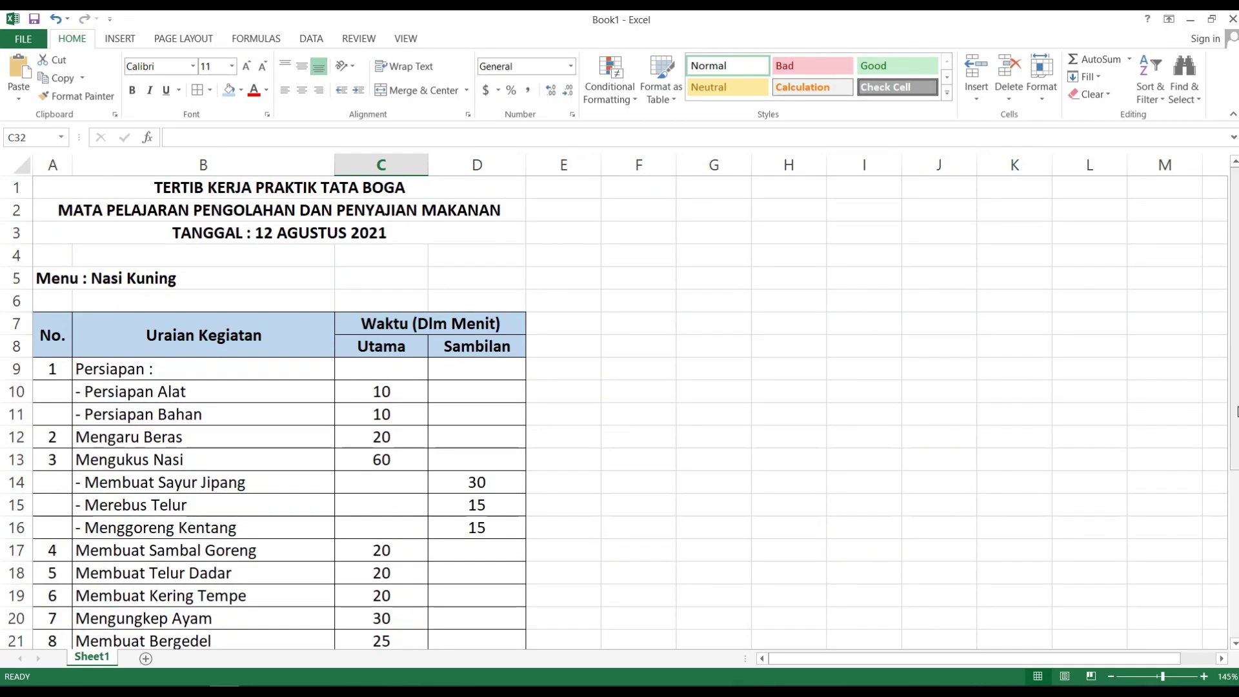
- Check how the work order fits on the printed page in Page Break Preview, magnified to 110%
scroll(1153, 464, down, 3)
scroll(1154, 470, down, 1)
scroll(1153, 470, up, 2)
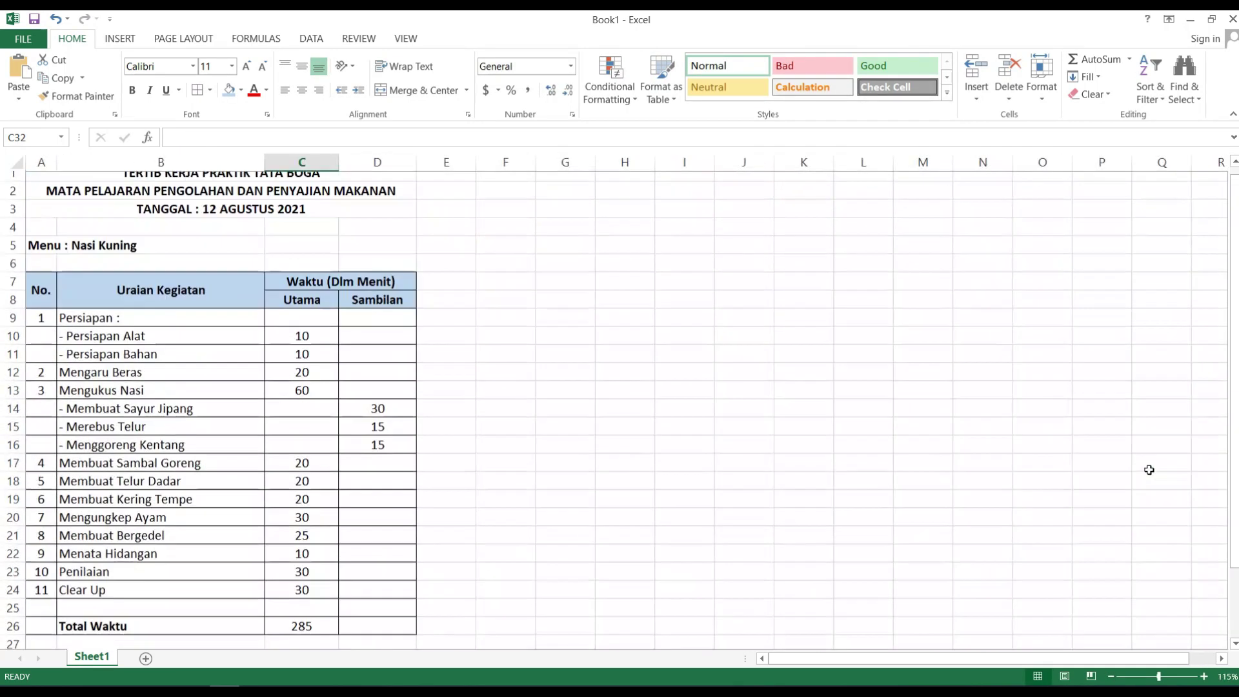
click(406, 38)
click(62, 76)
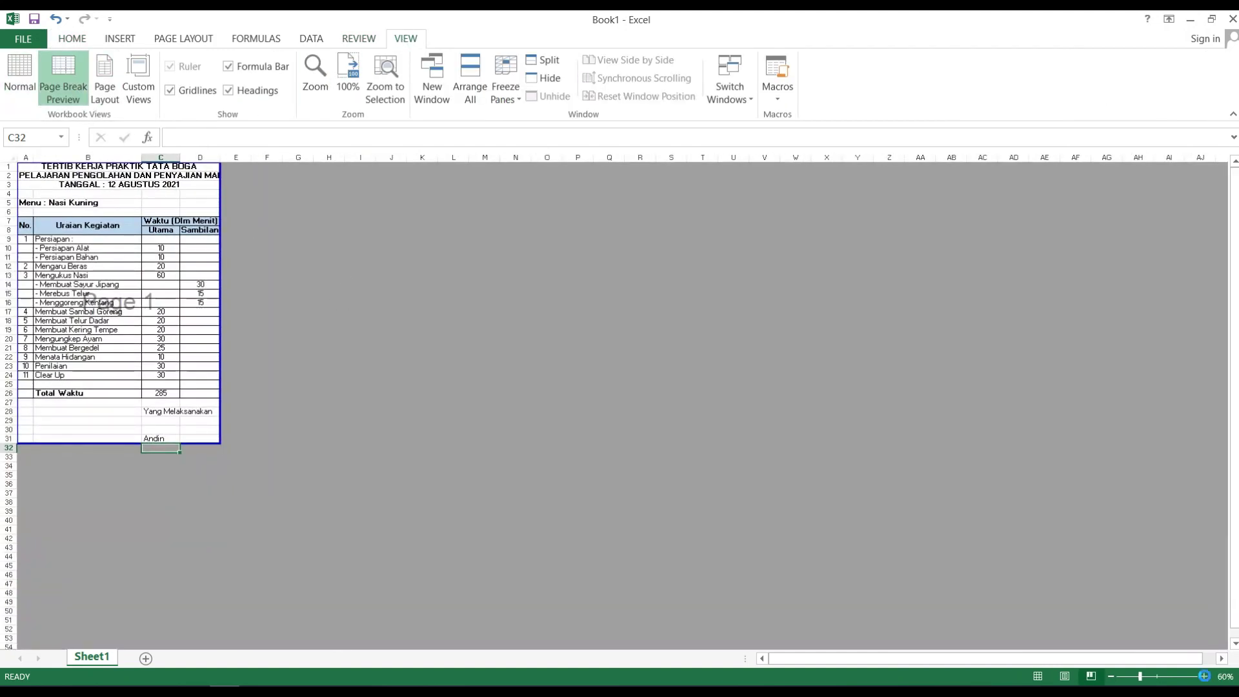
click(1204, 676)
click(1204, 676)
click(1204, 676)
click(1203, 676)
click(1204, 676)
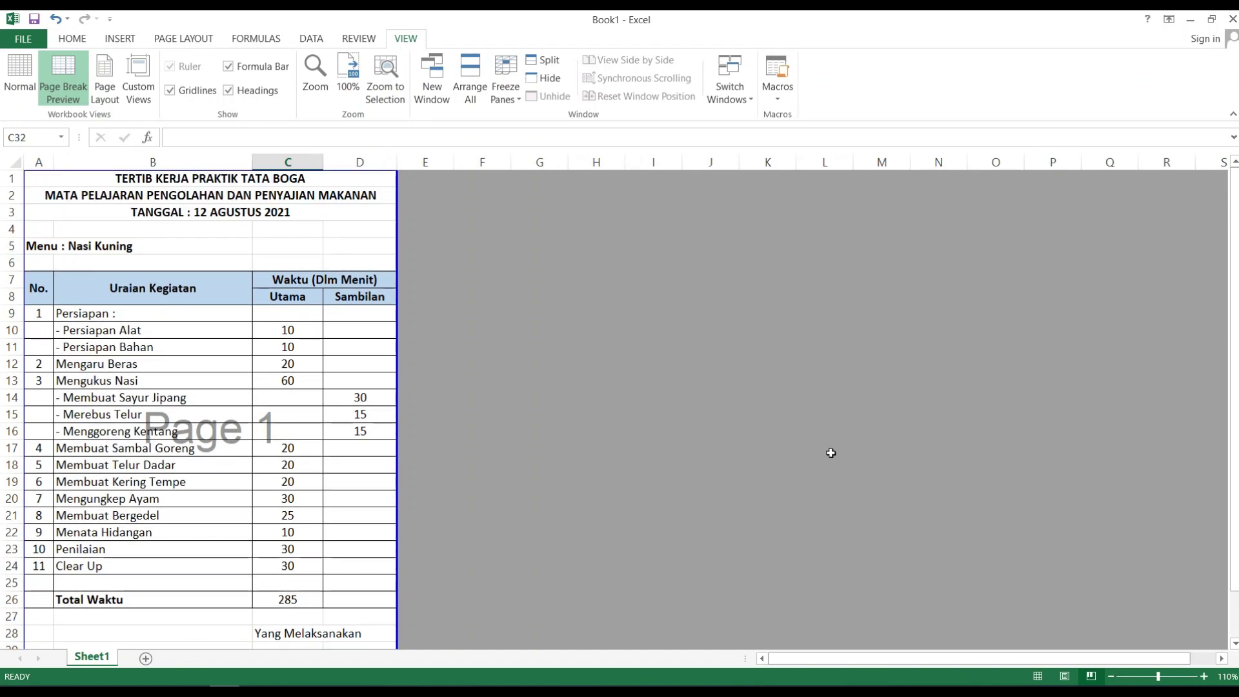
- Return the worksheet to Normal view and slightly enlarge the text of the three title lines in rows 1 to 3
click(30, 91)
scroll(474, 392, up, 2)
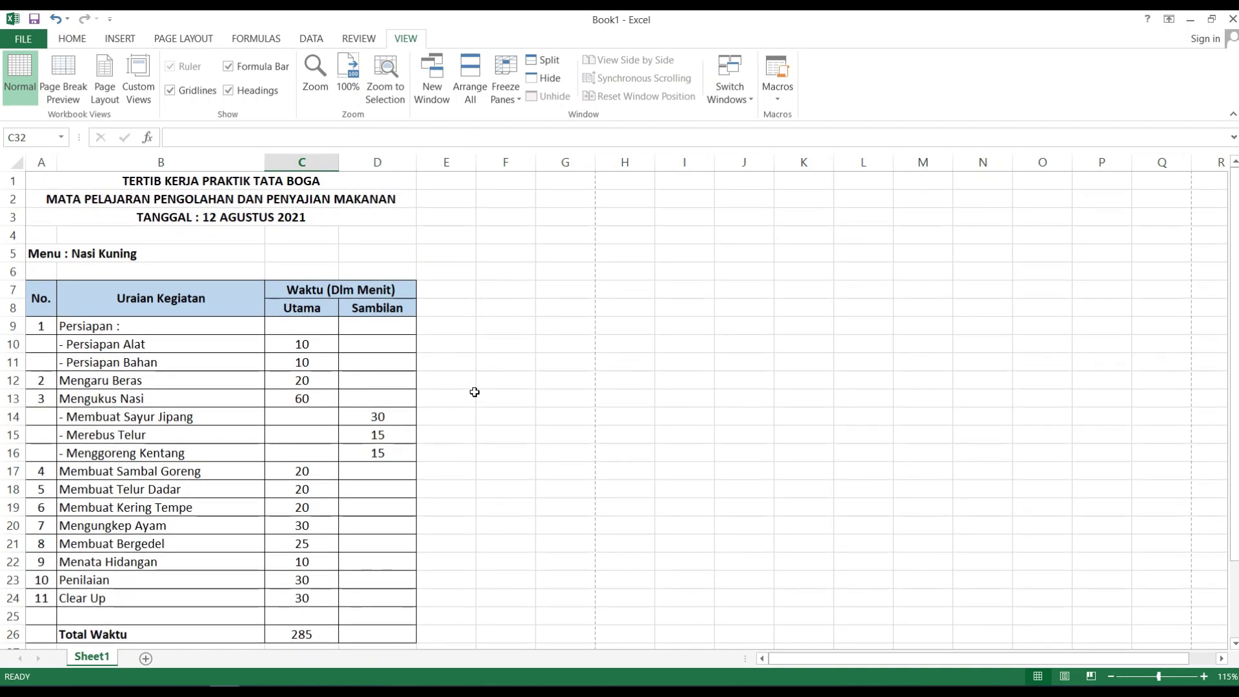
click(72, 42)
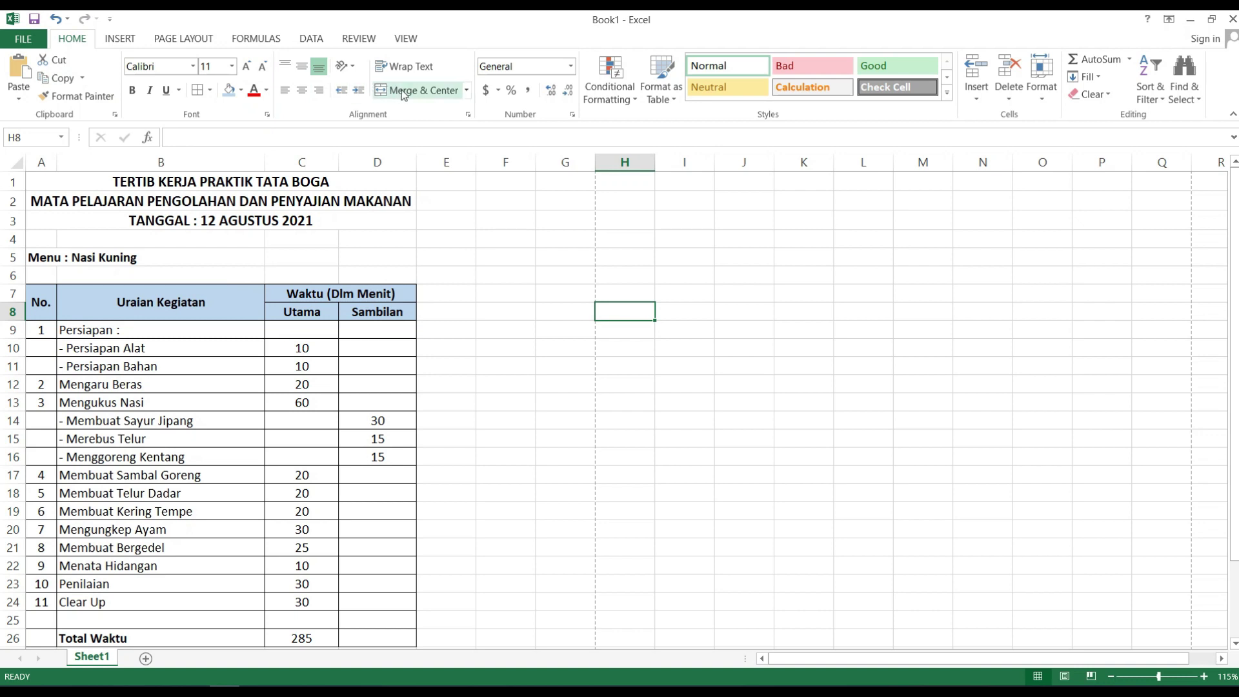
click(459, 328)
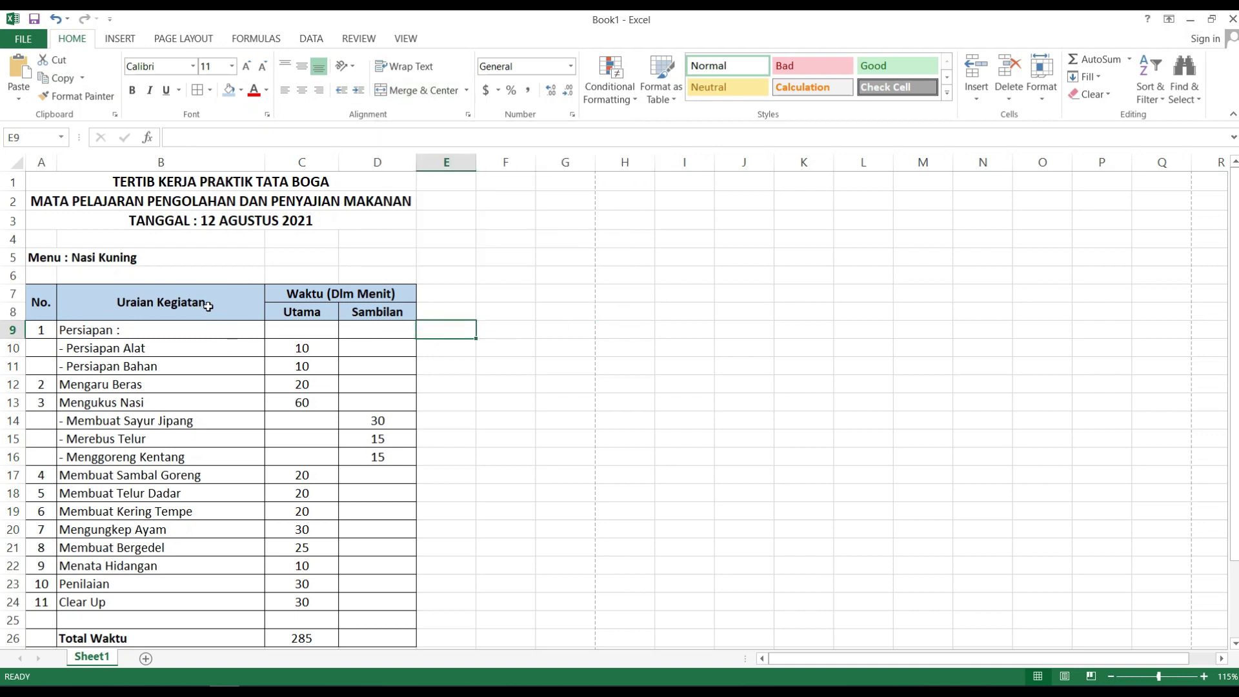